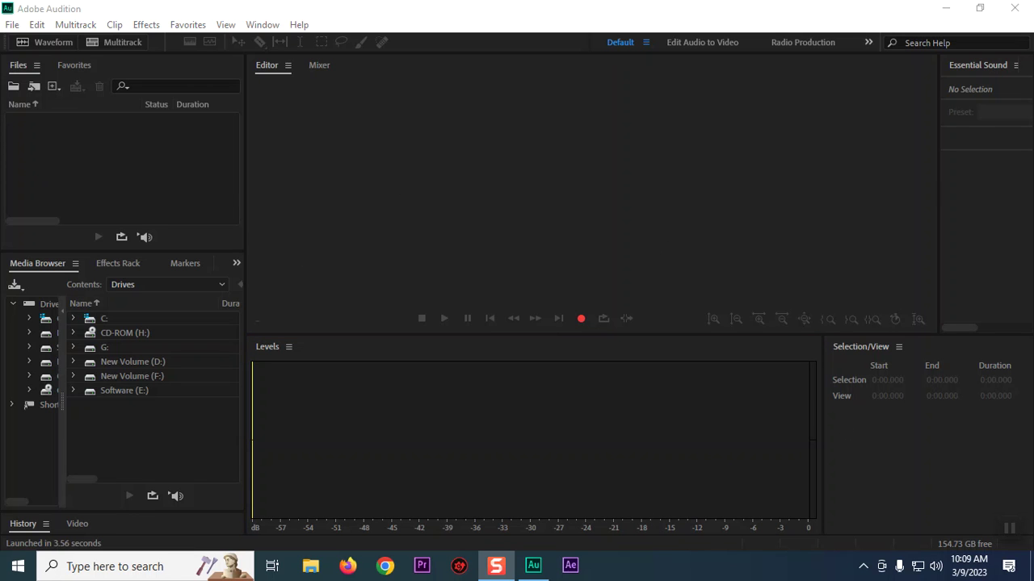
Reset the Default workspace to its saved layout.
{"action": "key", "text": "super+plus"}
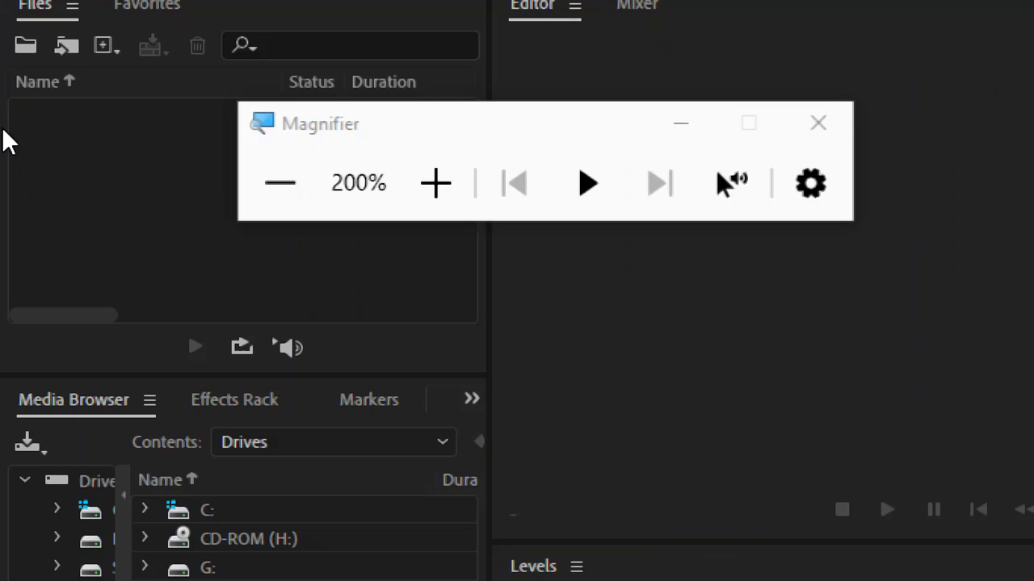
{"action": "left_click", "coordinate": [396, 131]}
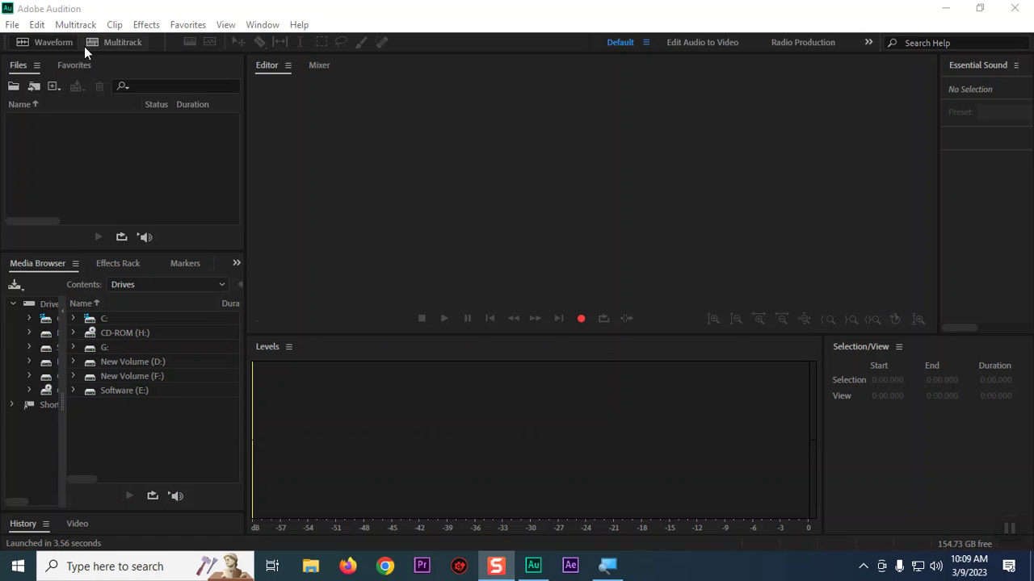
{"action": "left_click", "coordinate": [645, 42]}
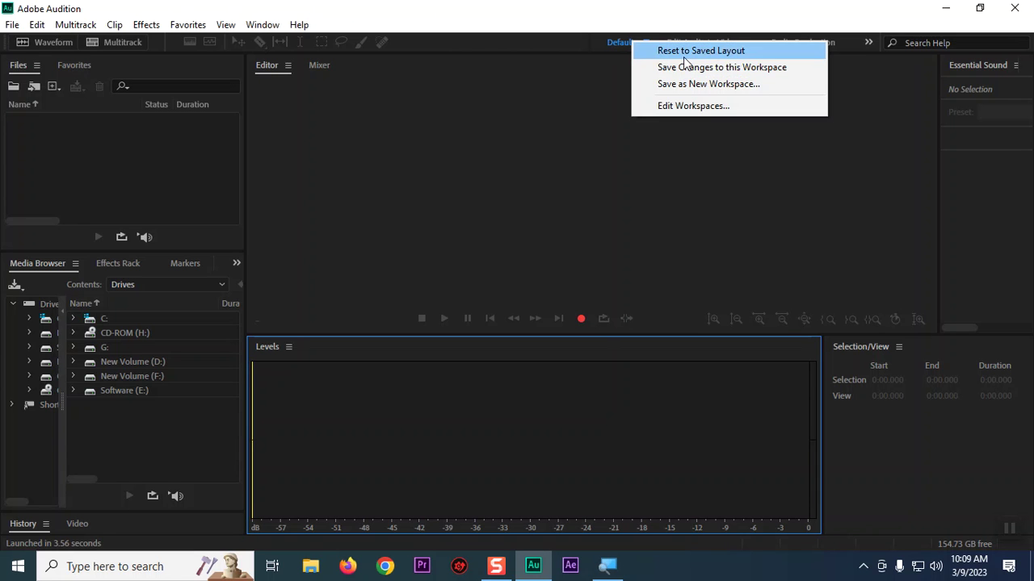
{"action": "left_click", "coordinate": [684, 55]}
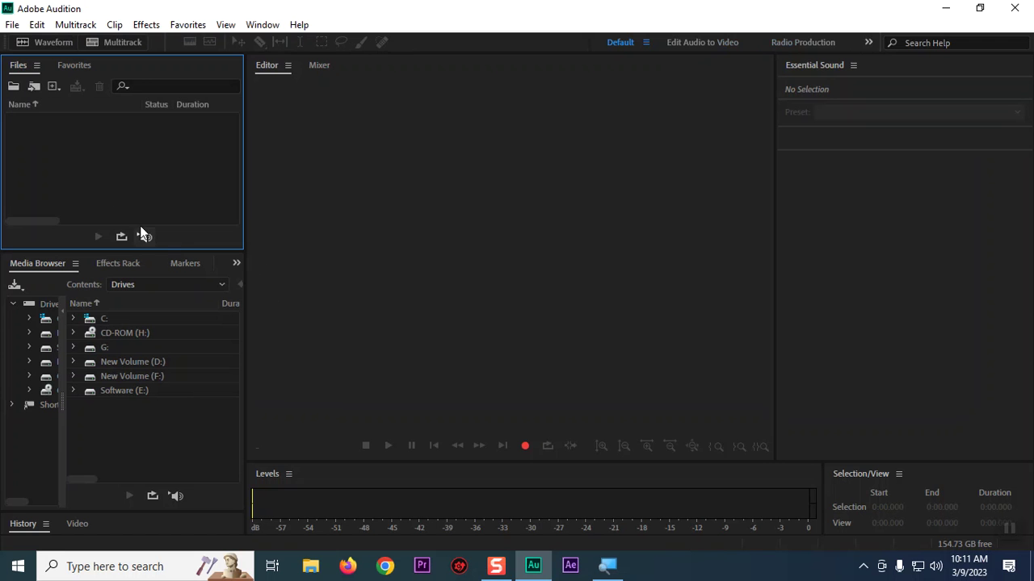
Examine the Files and Favorites panels, as well as the Editor and Mixer panels.
{"action": "left_click", "coordinate": [69, 67]}
{"action": "left_click", "coordinate": [33, 66]}
{"action": "left_click", "coordinate": [74, 67]}
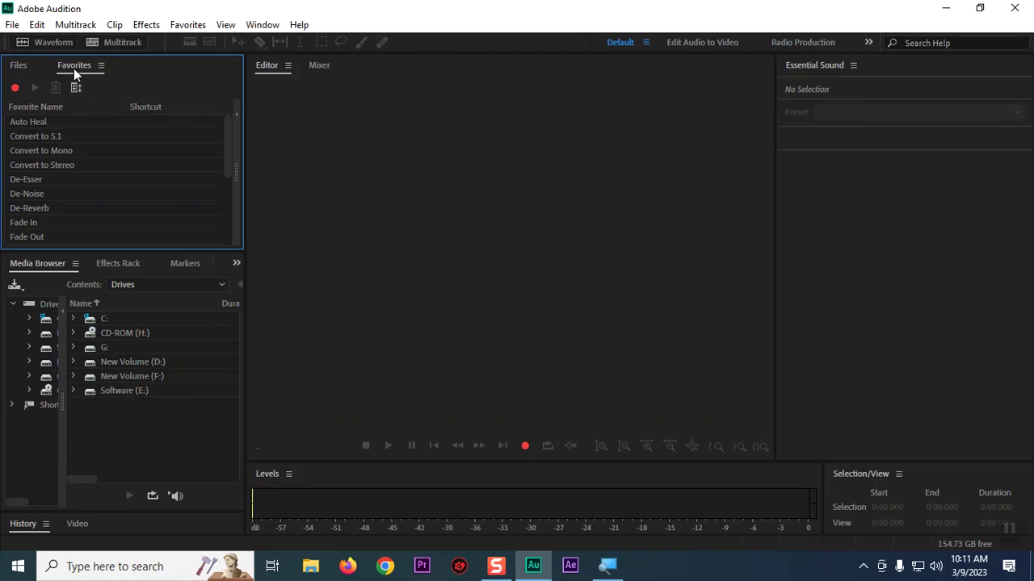
{"action": "left_click", "coordinate": [19, 68]}
{"action": "left_click", "coordinate": [273, 67]}
{"action": "left_click", "coordinate": [323, 66]}
{"action": "left_click", "coordinate": [269, 68]}
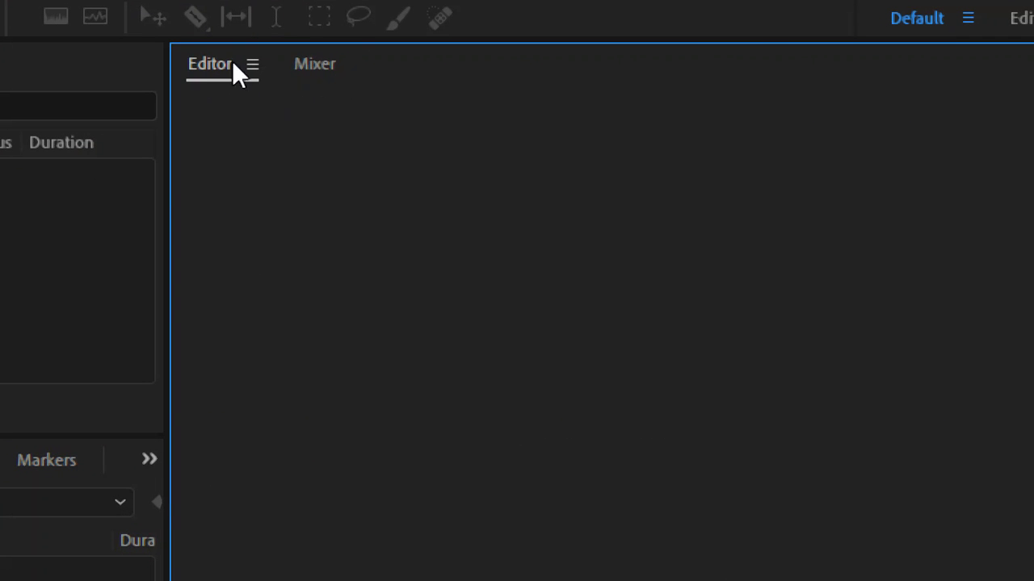
{"action": "left_click", "coordinate": [336, 75]}
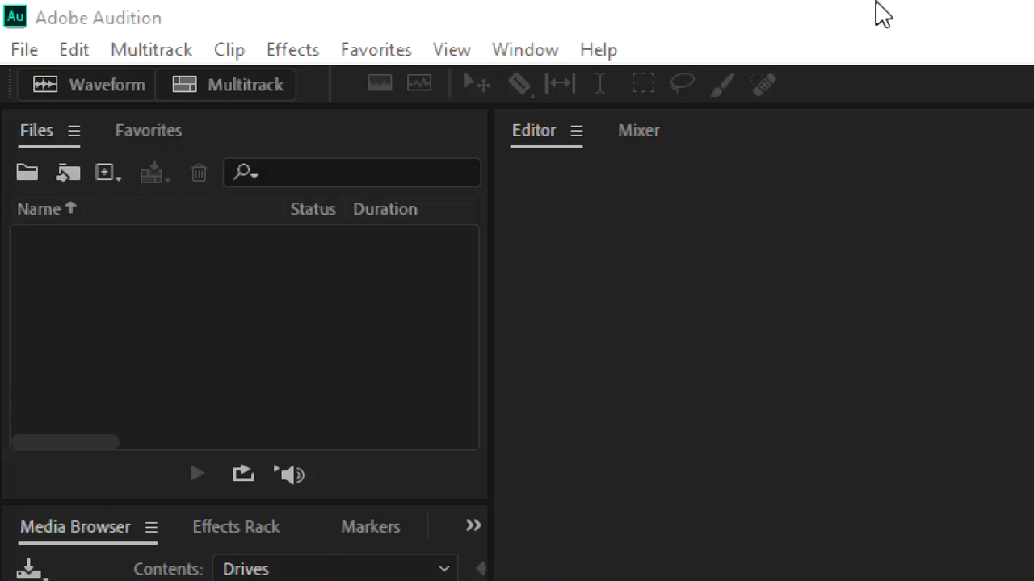
{"action": "left_click", "coordinate": [540, 133]}
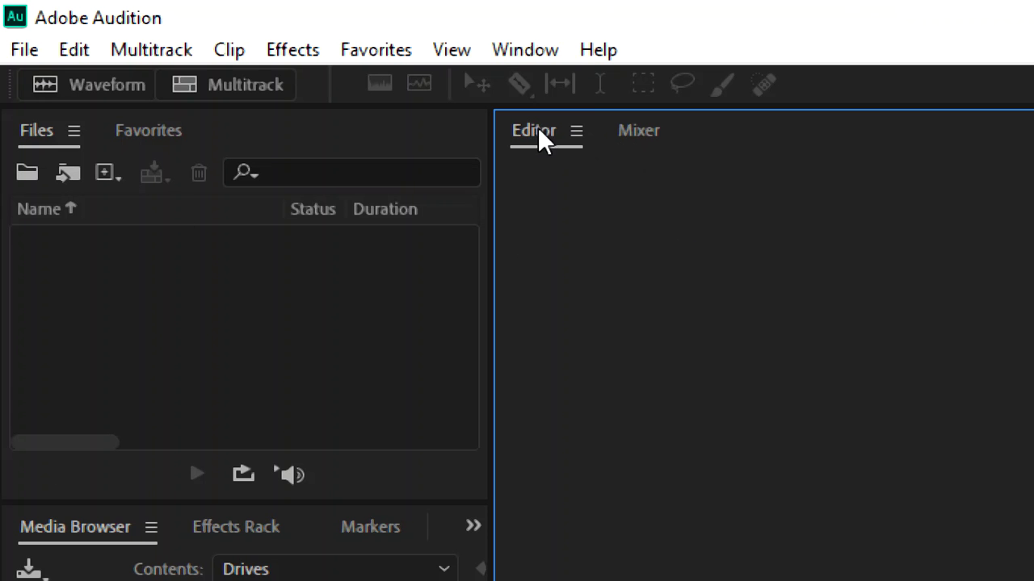
{"action": "left_click", "coordinate": [645, 134]}
{"action": "left_click", "coordinate": [53, 138]}
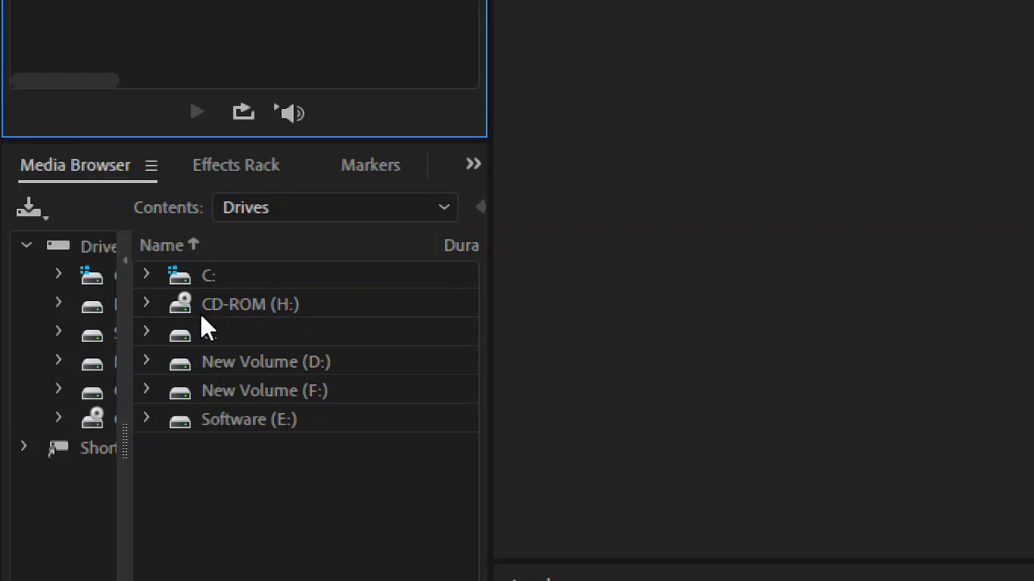
Widen the drive tree in the Media Browser and look through the Effects Rack, Markers and Properties panels.
{"action": "left_click_drag", "start_coordinate": [127, 279], "coordinate": [244, 275]}
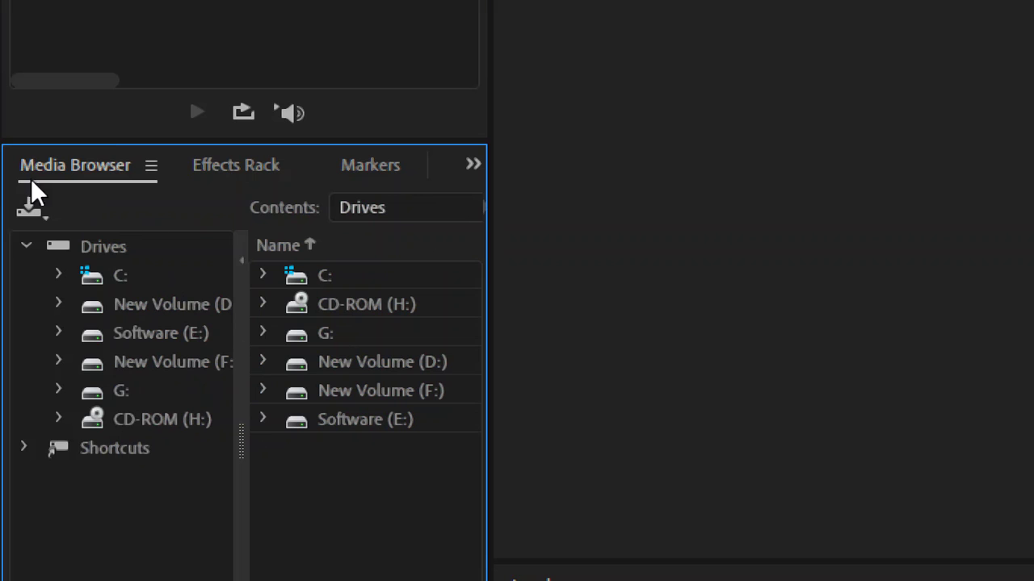
{"action": "left_click", "coordinate": [230, 173]}
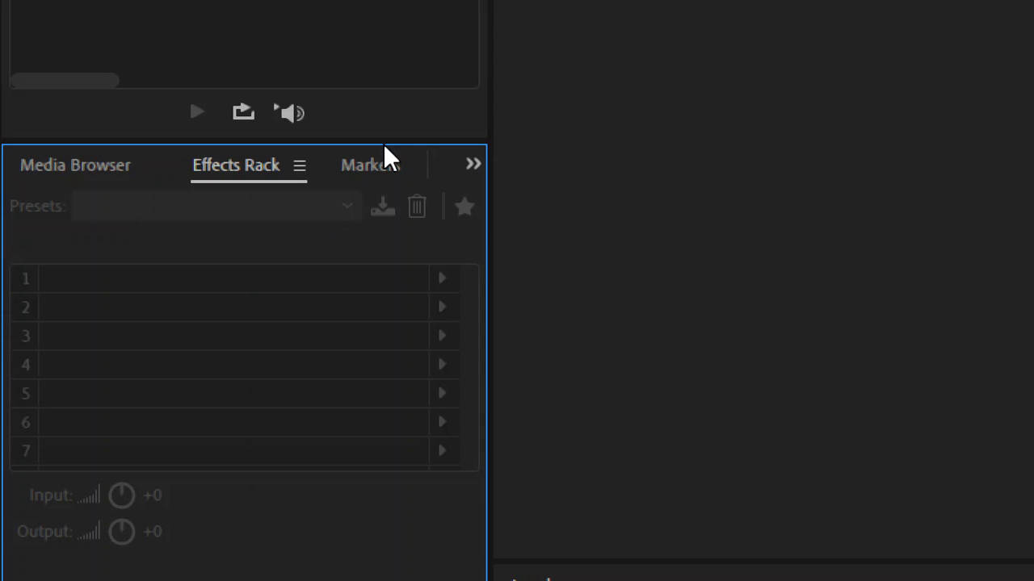
{"action": "left_click", "coordinate": [380, 175]}
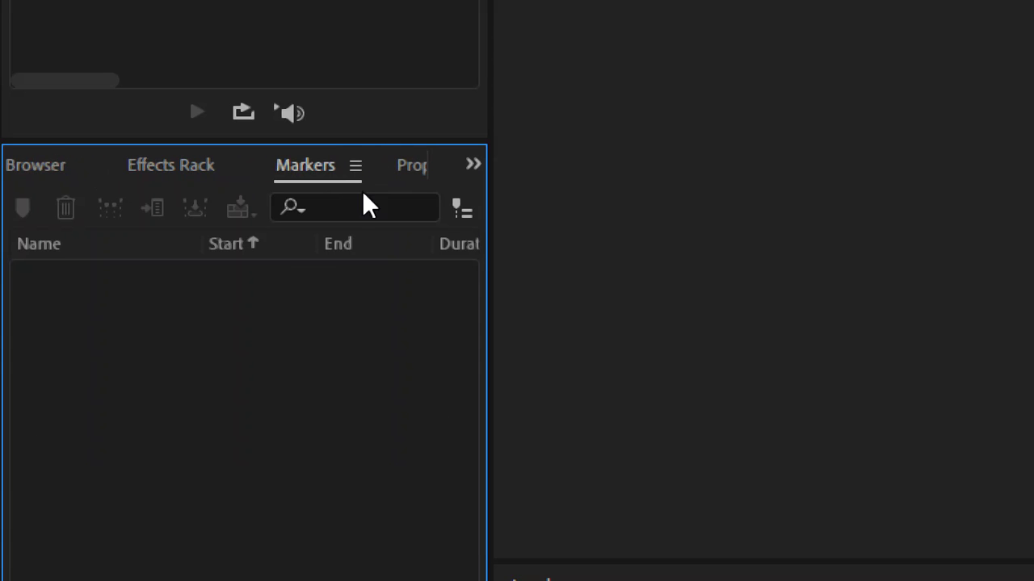
{"action": "left_click", "coordinate": [410, 179]}
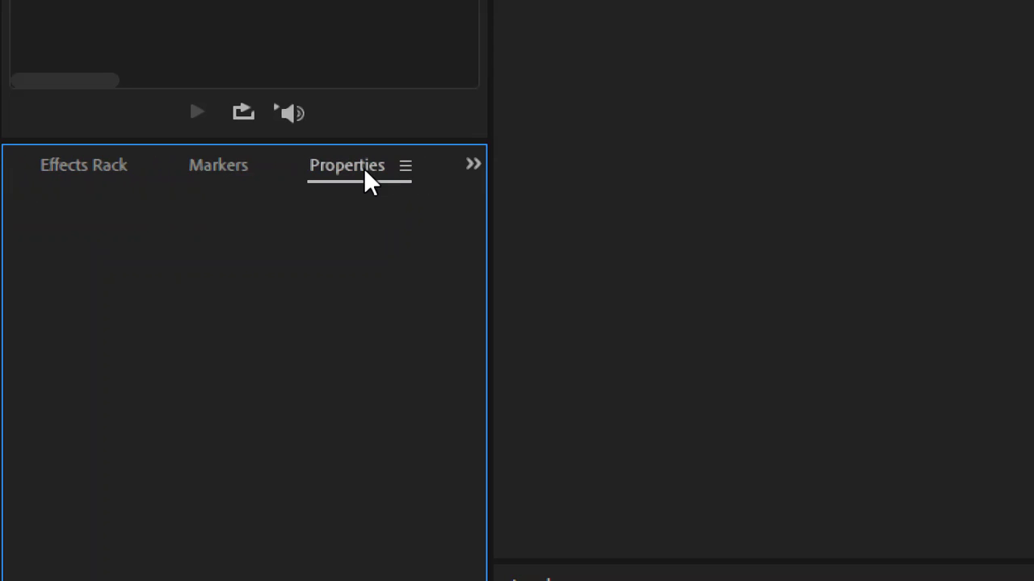
{"action": "left_click", "coordinate": [474, 167]}
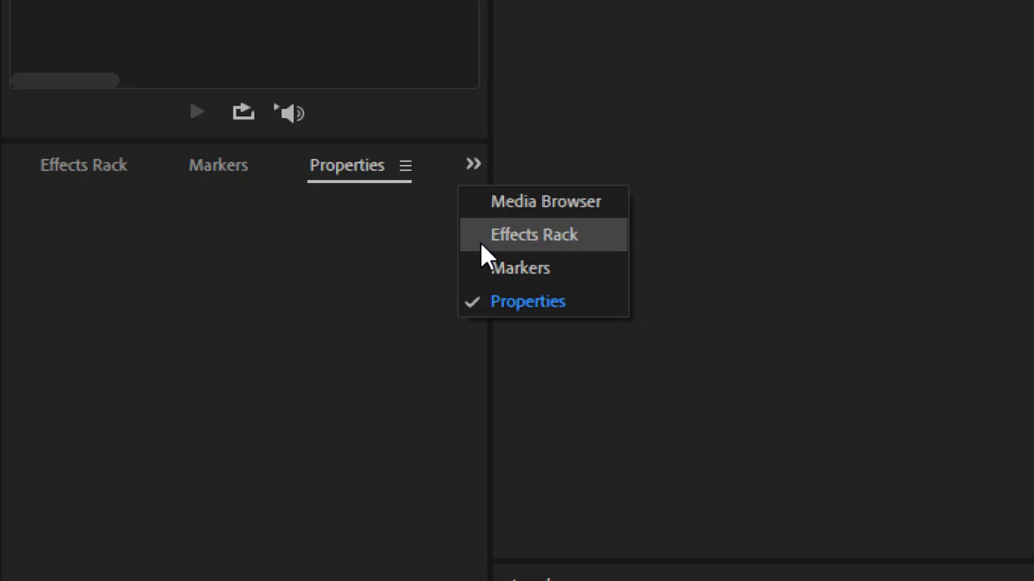
{"action": "left_click", "coordinate": [378, 333]}
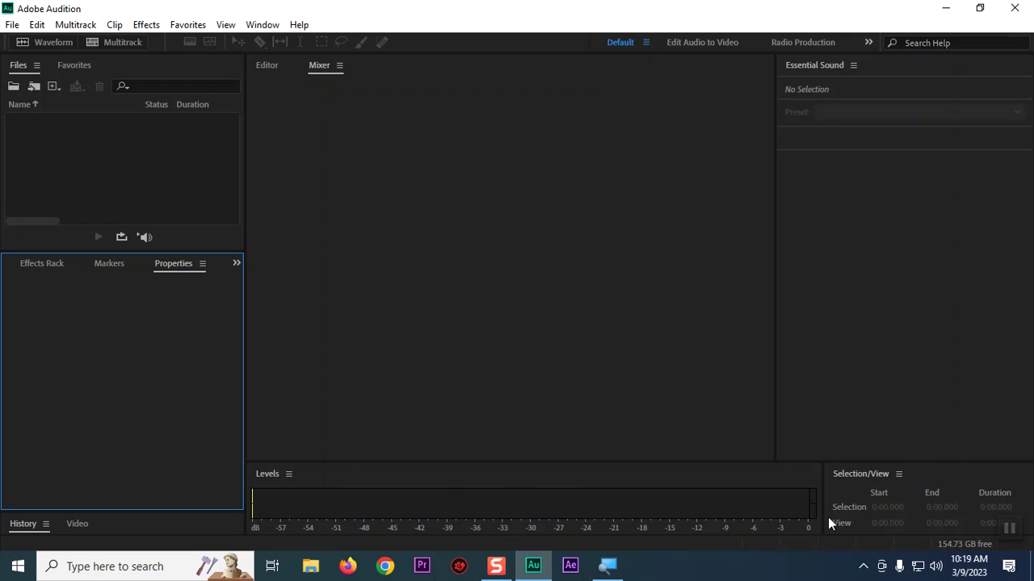
Look at the Essential Sound panel and the Edit Audio to Video workspace, and switch to the Radio Production workspace.
{"action": "left_click", "coordinate": [817, 64]}
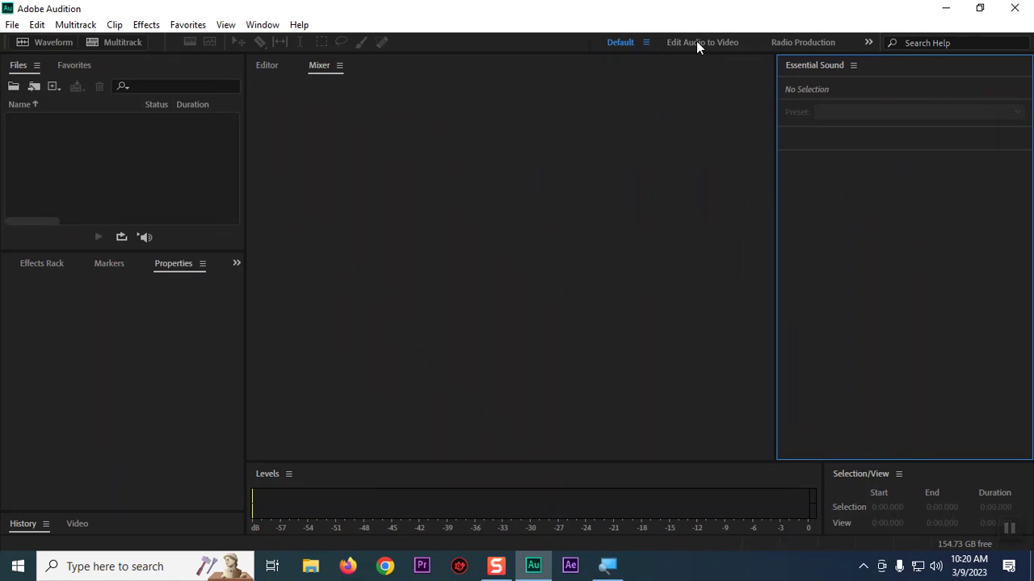
{"action": "left_click", "coordinate": [696, 42]}
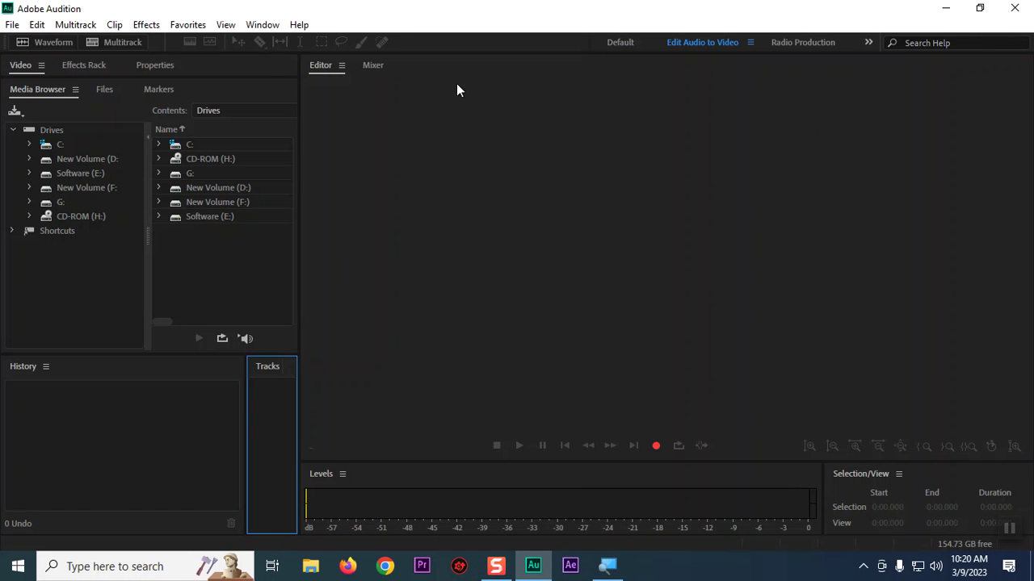
{"action": "left_click", "coordinate": [808, 50]}
{"action": "left_click", "coordinate": [619, 42]}
{"action": "left_click", "coordinate": [817, 42]}
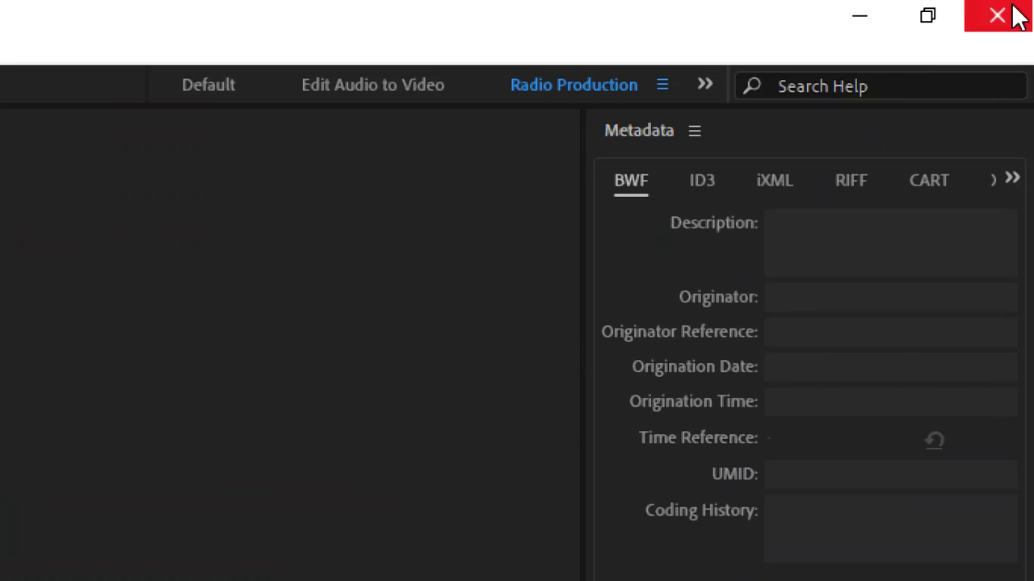
Examine the ID3, iXML, RIFF, CART and BWF fields of the Metadata panel.
{"action": "left_click", "coordinate": [702, 180]}
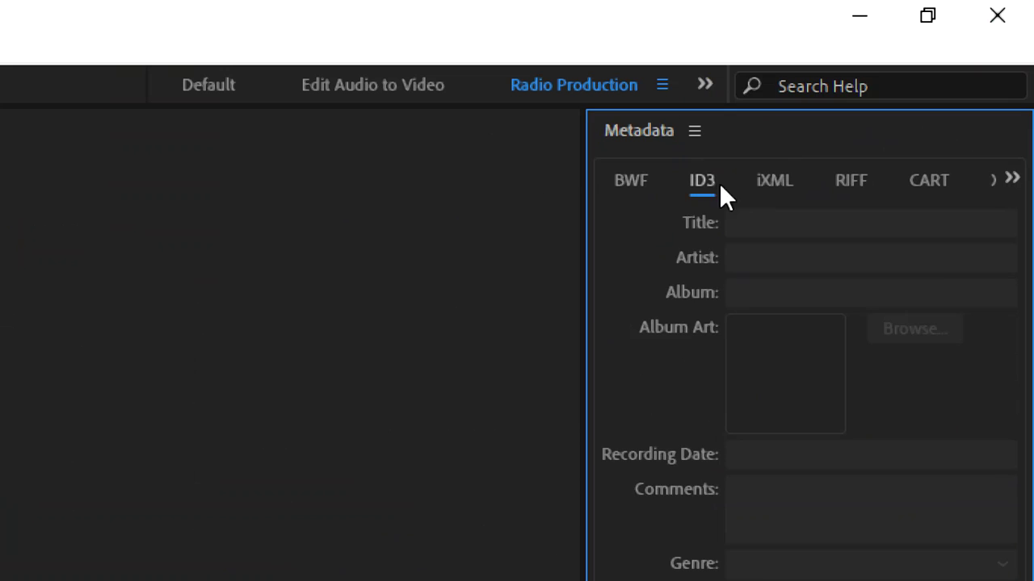
{"action": "left_click", "coordinate": [777, 182]}
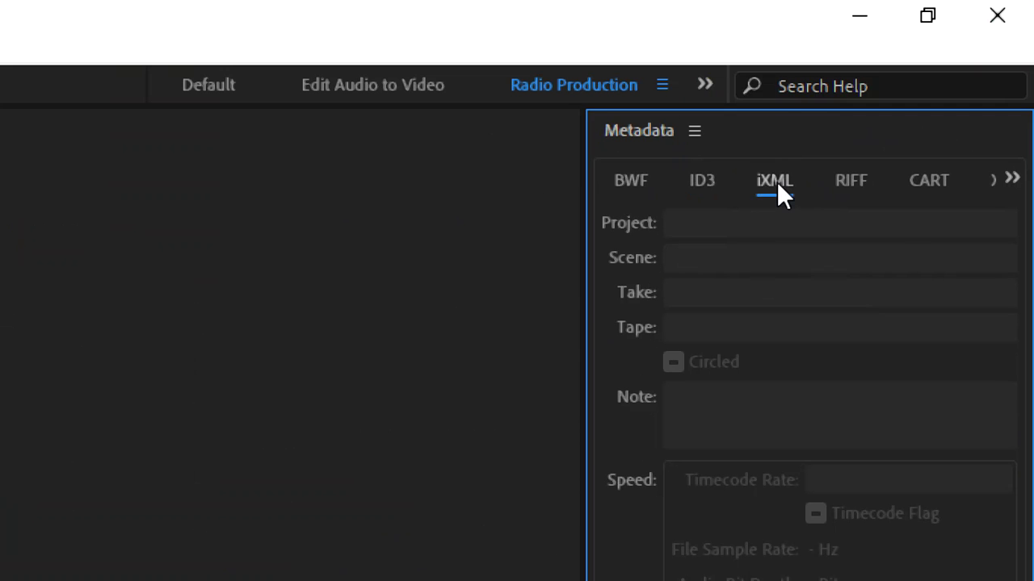
{"action": "left_click", "coordinate": [861, 185]}
{"action": "left_click", "coordinate": [948, 183]}
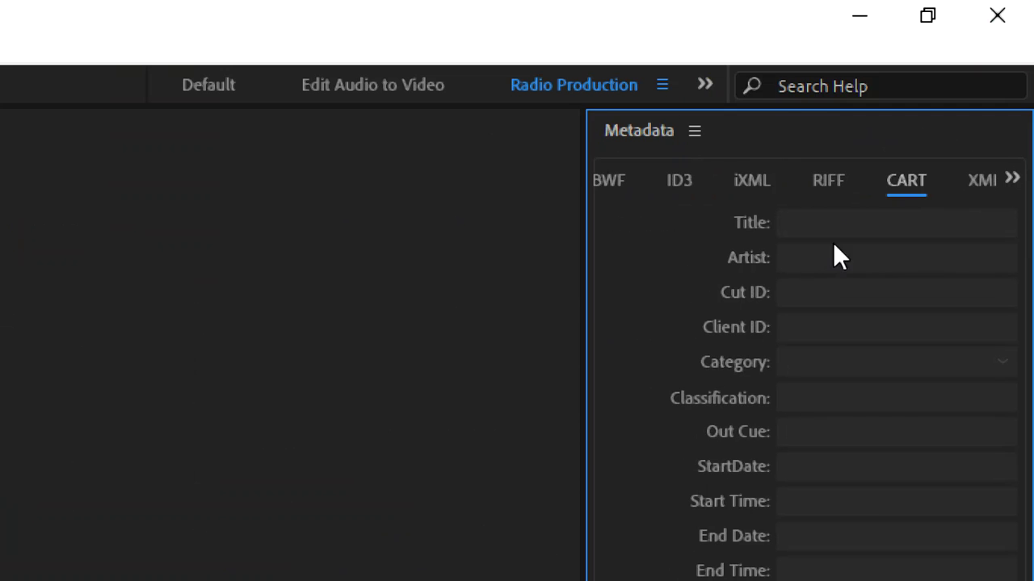
{"action": "left_click", "coordinate": [614, 180]}
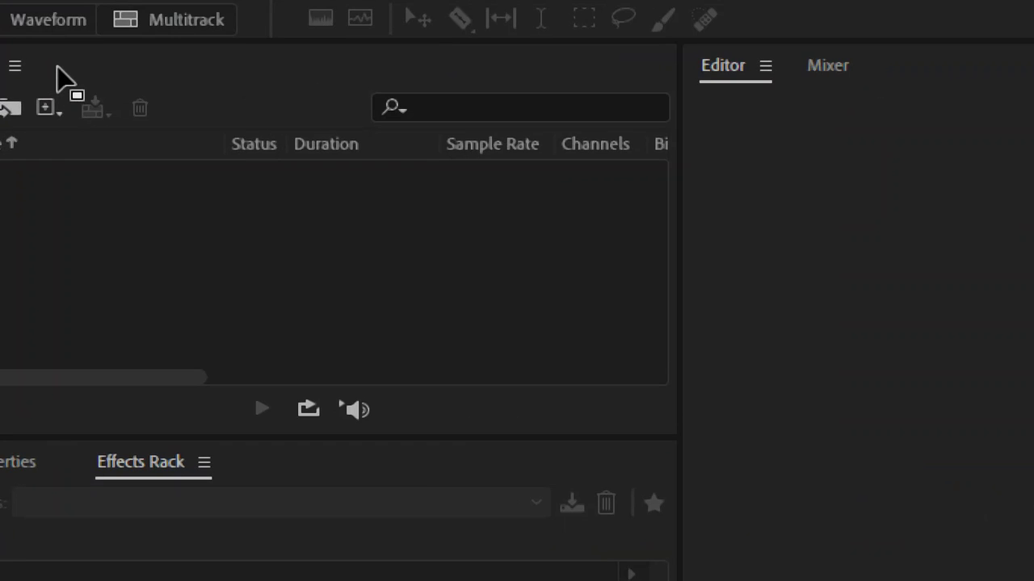
{"action": "left_click", "coordinate": [12, 24]}
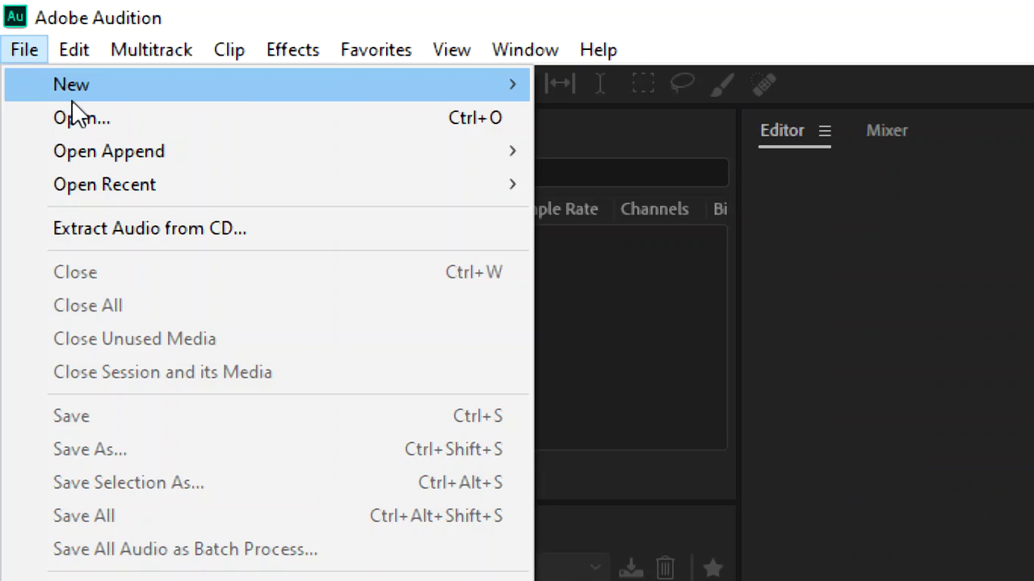
{"action": "mouse_move", "coordinate": [363, 85]}
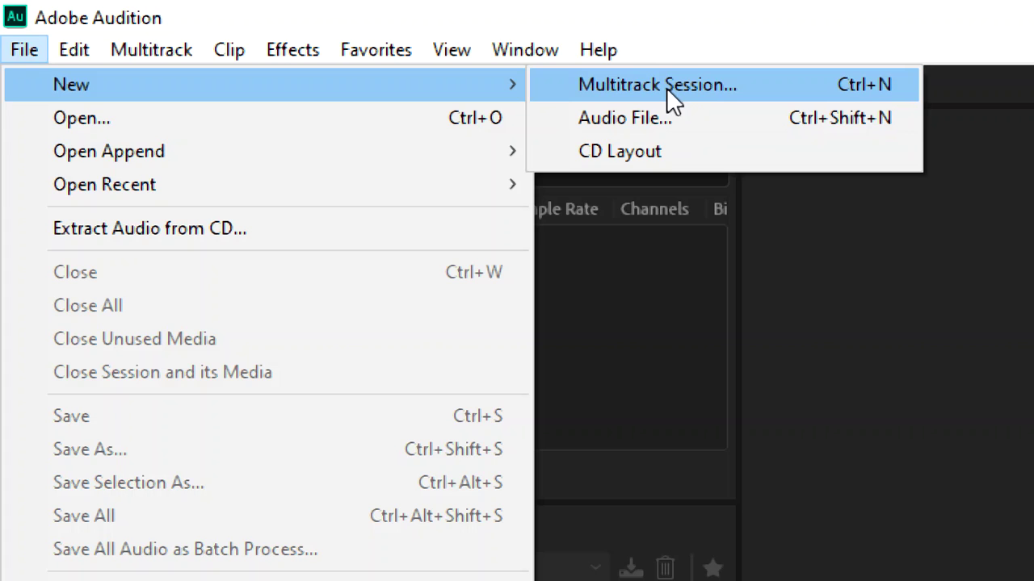
{"action": "left_click", "coordinate": [816, 399]}
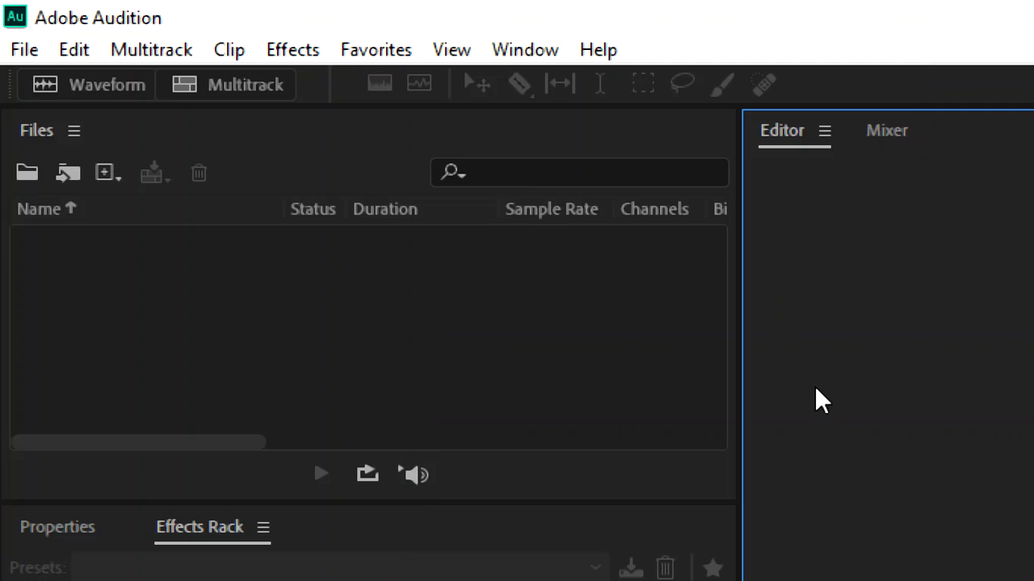
Start a new waveform audio file and name it "New audio file 1".
{"action": "left_click", "coordinate": [129, 80]}
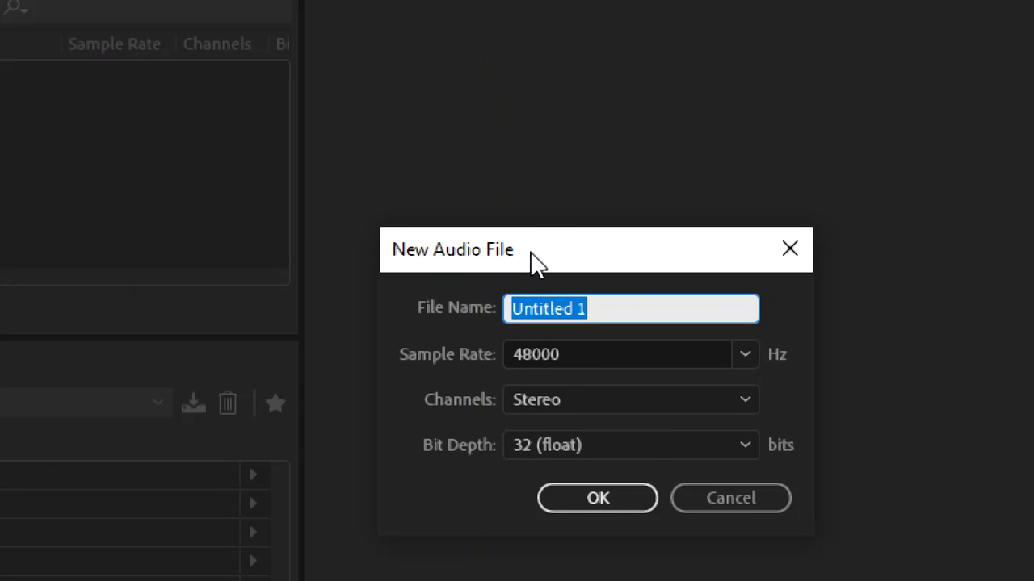
{"action": "left_click_drag", "start_coordinate": [501, 258], "coordinate": [543, 202]}
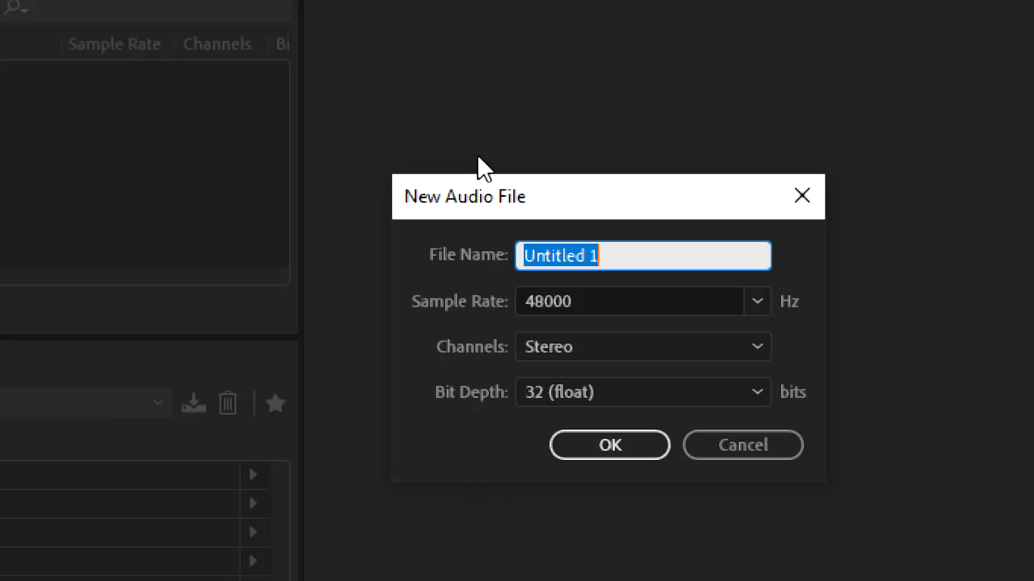
{"action": "left_click", "coordinate": [630, 257]}
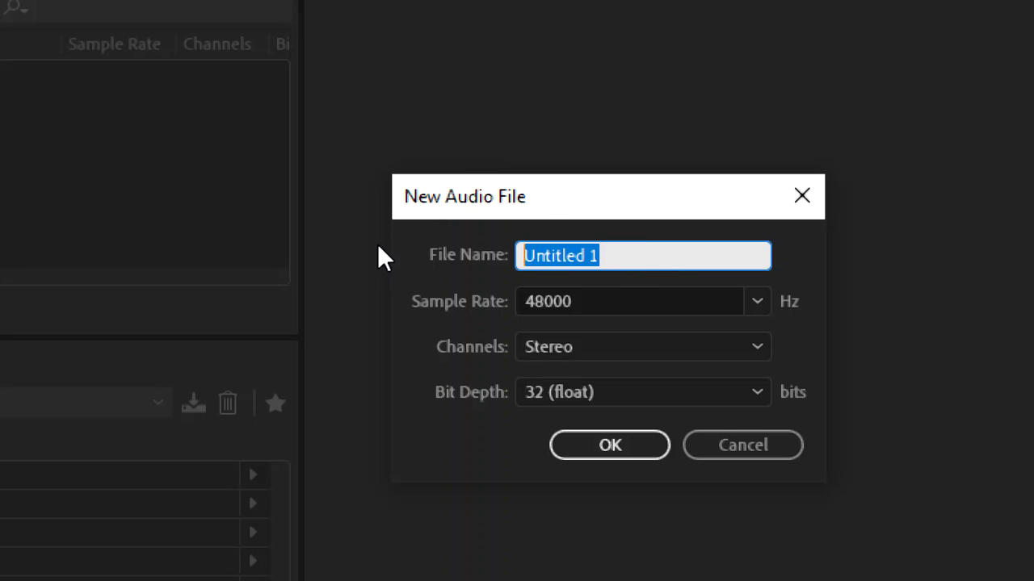
{"action": "type", "text": "NEw"}
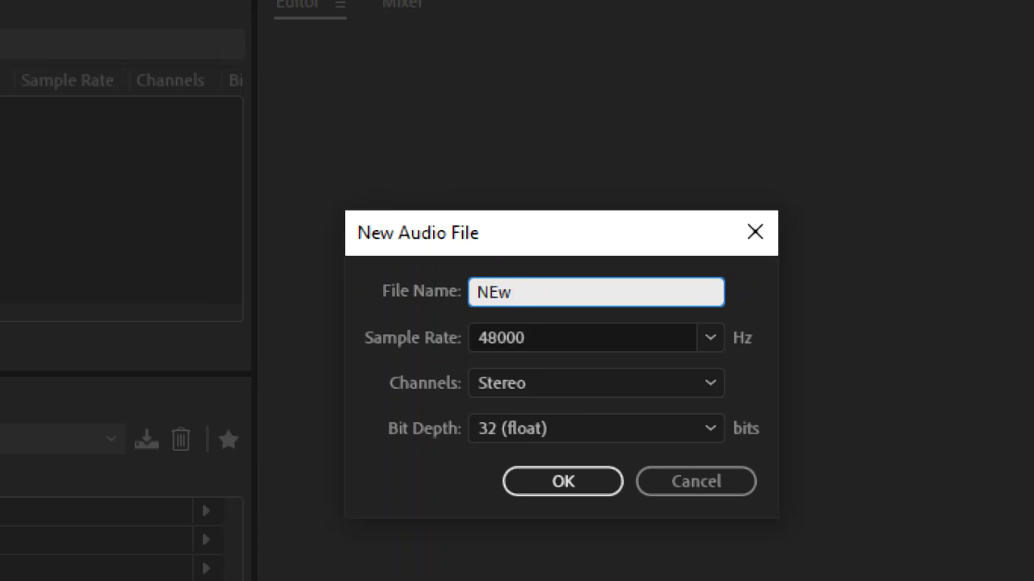
{"action": "key", "text": "BackSpace"}
{"action": "key", "text": "BackSpace"}
{"action": "type", "text": "ew "}
{"action": "type", "text": "audio fil"}
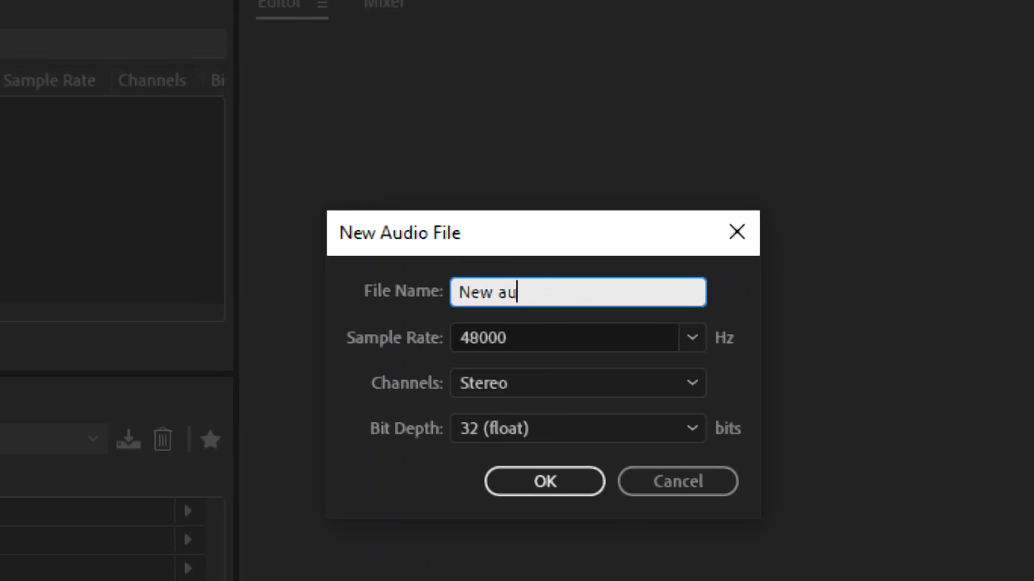
{"action": "type", "text": "e 1"}
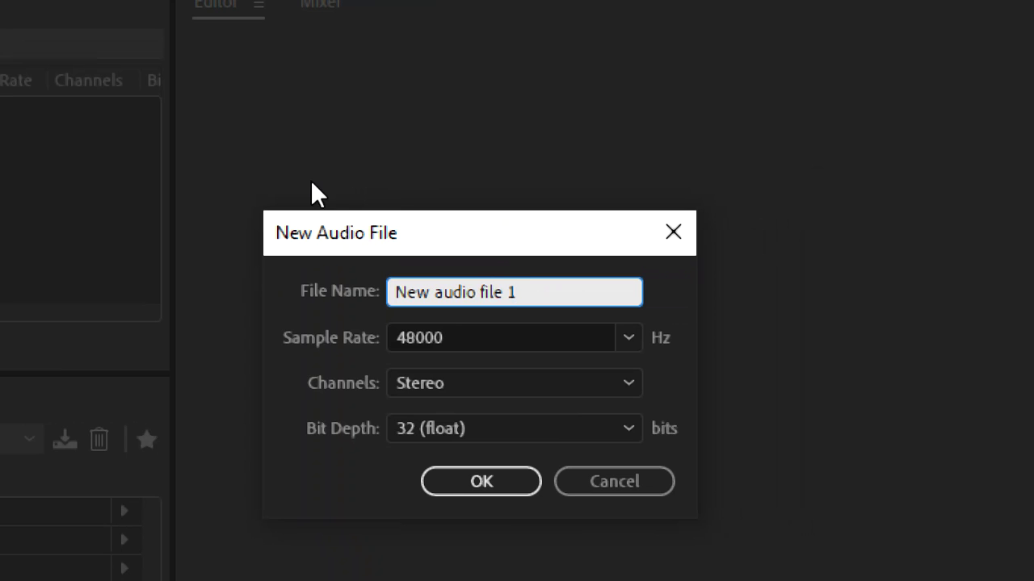
Set the new audio file's sample rate to 48000 Hz.
{"action": "left_click", "coordinate": [631, 335]}
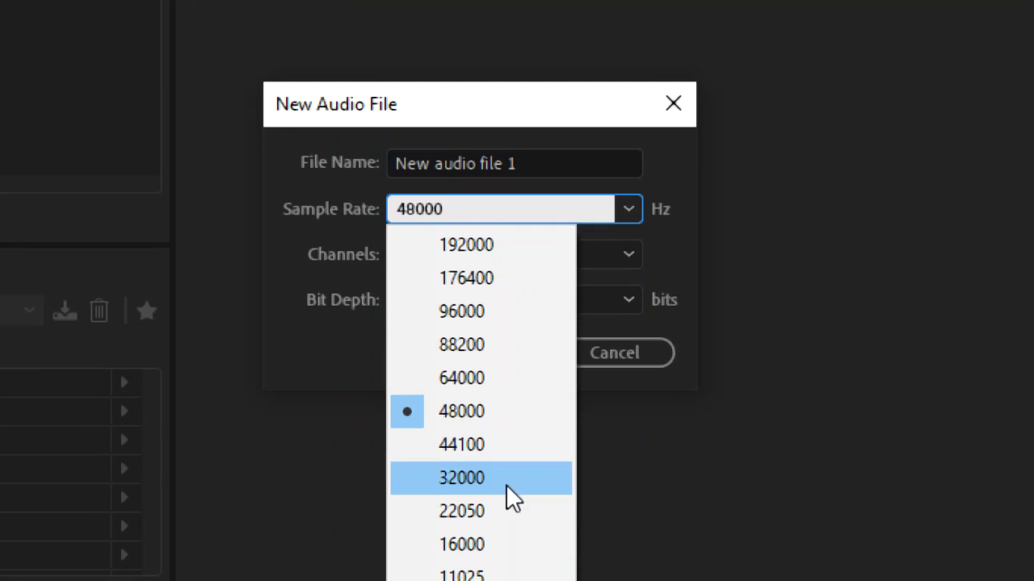
{"action": "left_click", "coordinate": [486, 411]}
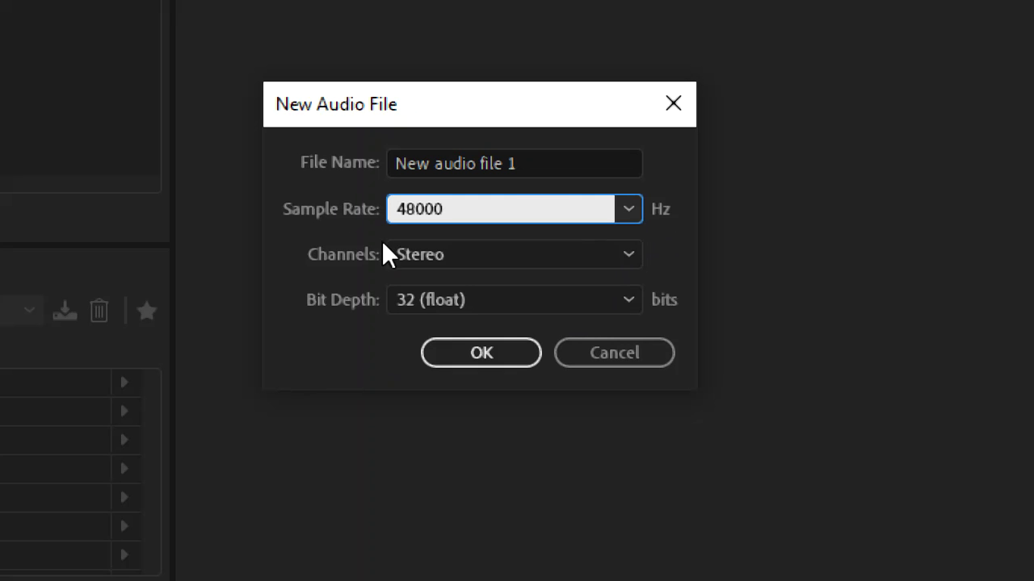
{"action": "double_click", "coordinate": [445, 207]}
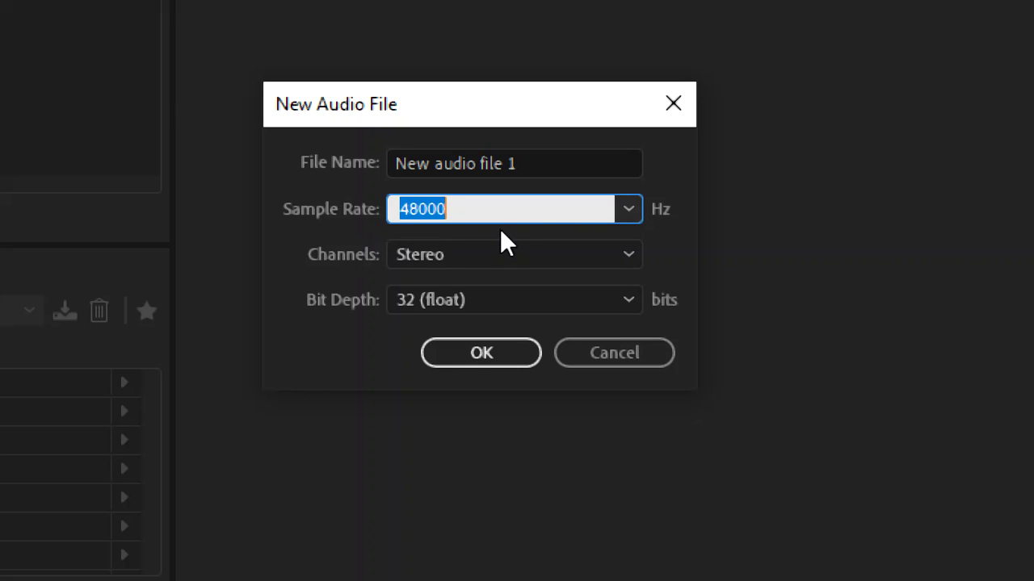
Try the 5.1 channel option for the new audio file, and return the channels to Stereo.
{"action": "left_click", "coordinate": [478, 257]}
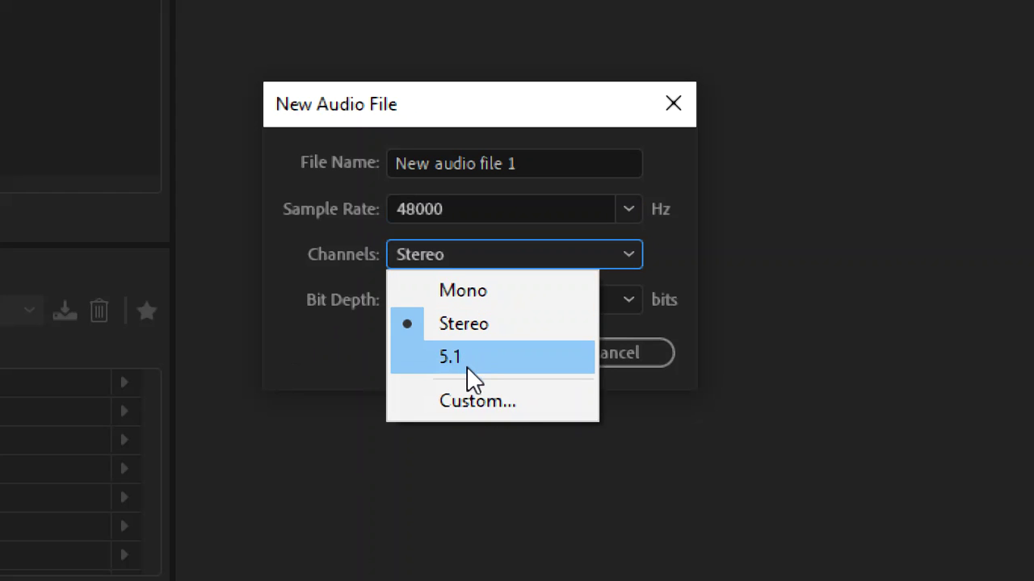
{"action": "left_click", "coordinate": [271, 267]}
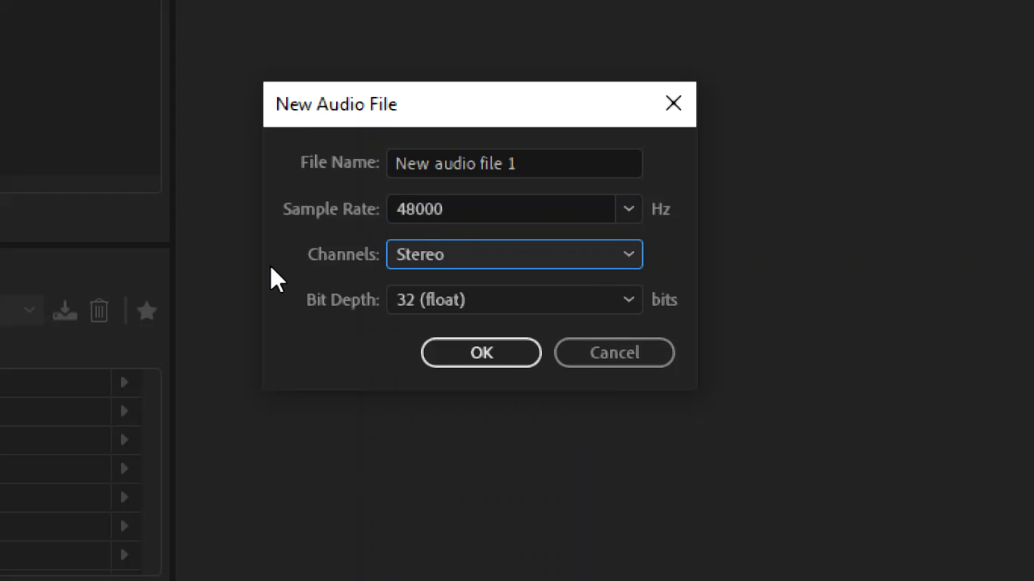
{"action": "left_click", "coordinate": [453, 257]}
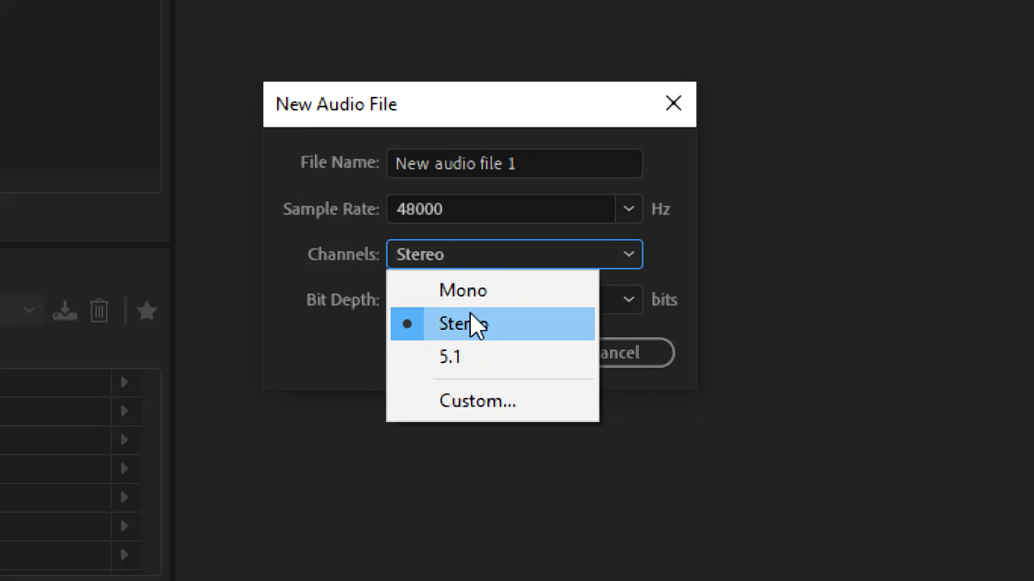
{"action": "left_click", "coordinate": [447, 349]}
{"action": "left_click", "coordinate": [476, 254]}
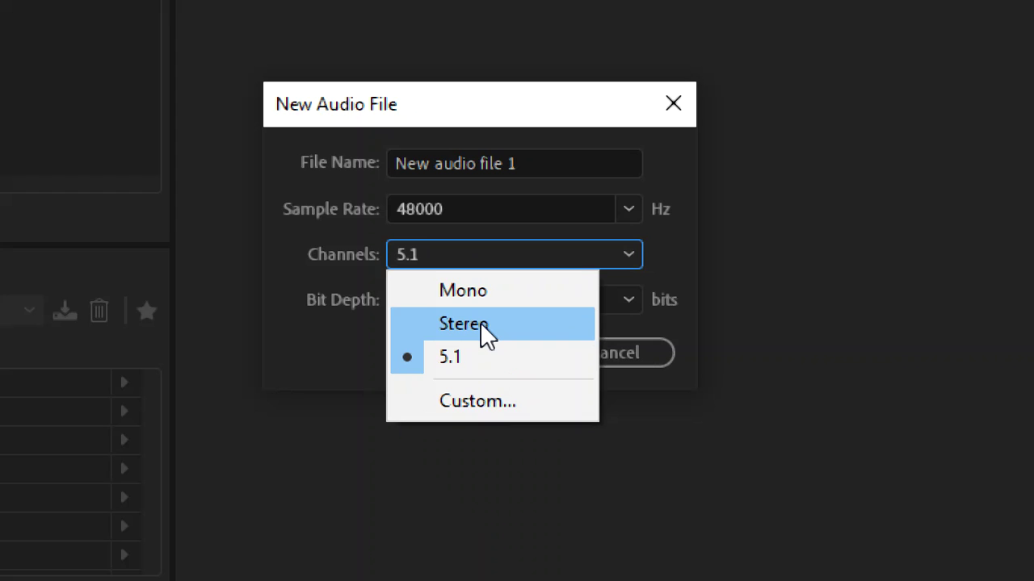
{"action": "left_click", "coordinate": [480, 322]}
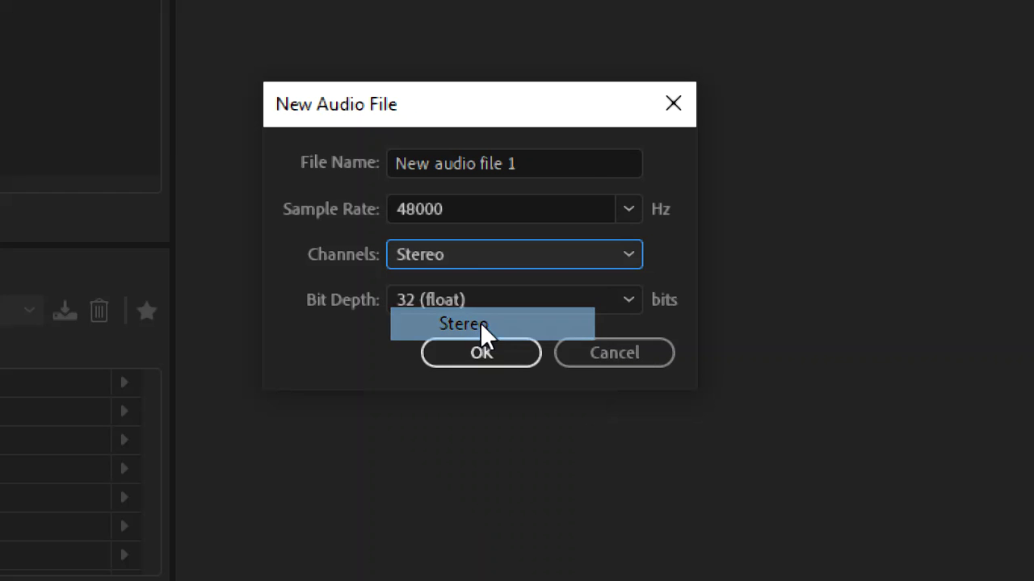
Look at the channel labels in the custom audio channel layout and close it.
{"action": "left_click", "coordinate": [488, 252]}
{"action": "left_click", "coordinate": [502, 404]}
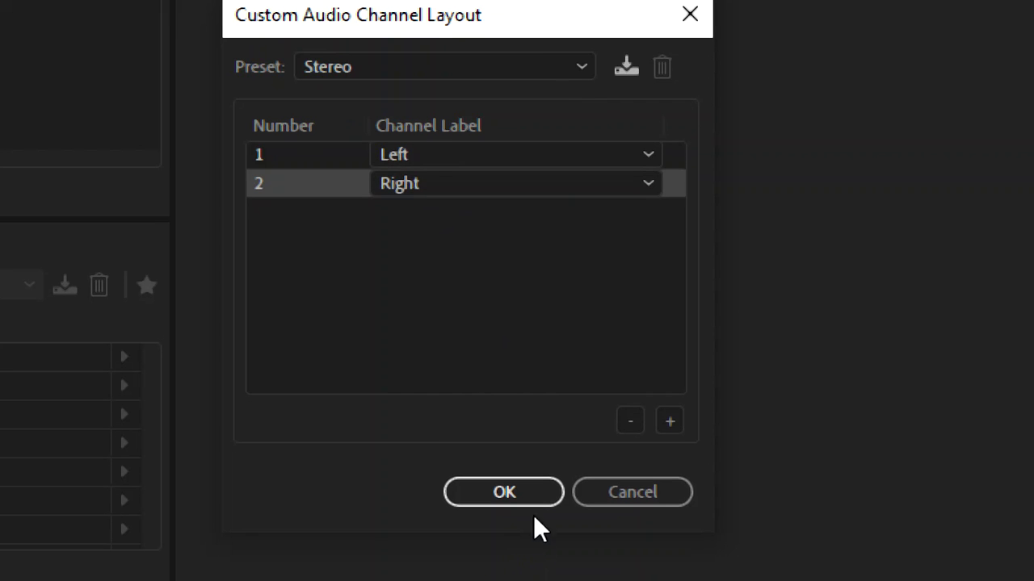
{"action": "left_click", "coordinate": [509, 520]}
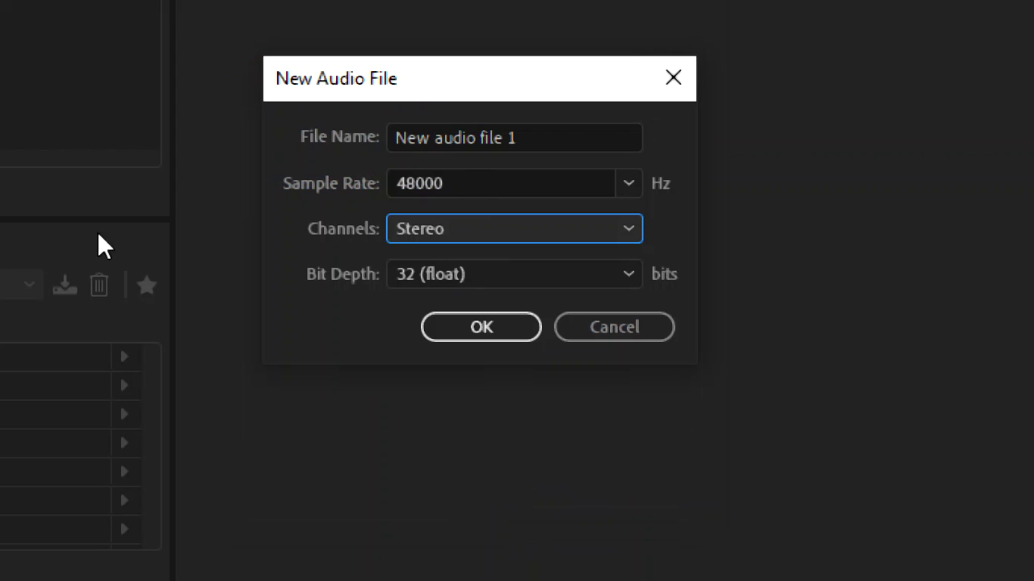
Try a bit depth of 8, set it to 32 (float), and create the audio file.
{"action": "left_click", "coordinate": [478, 274]}
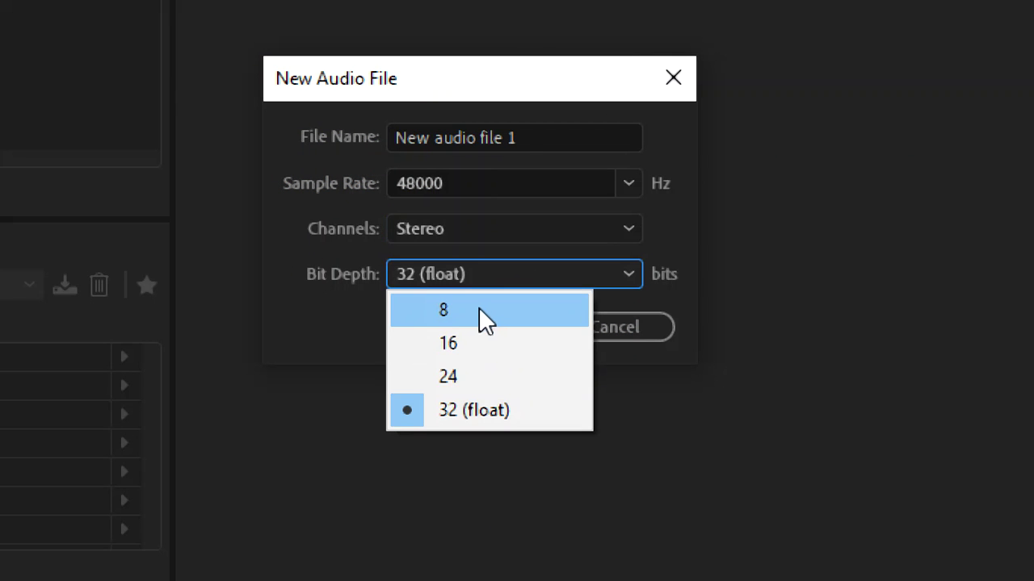
{"action": "left_click", "coordinate": [671, 291]}
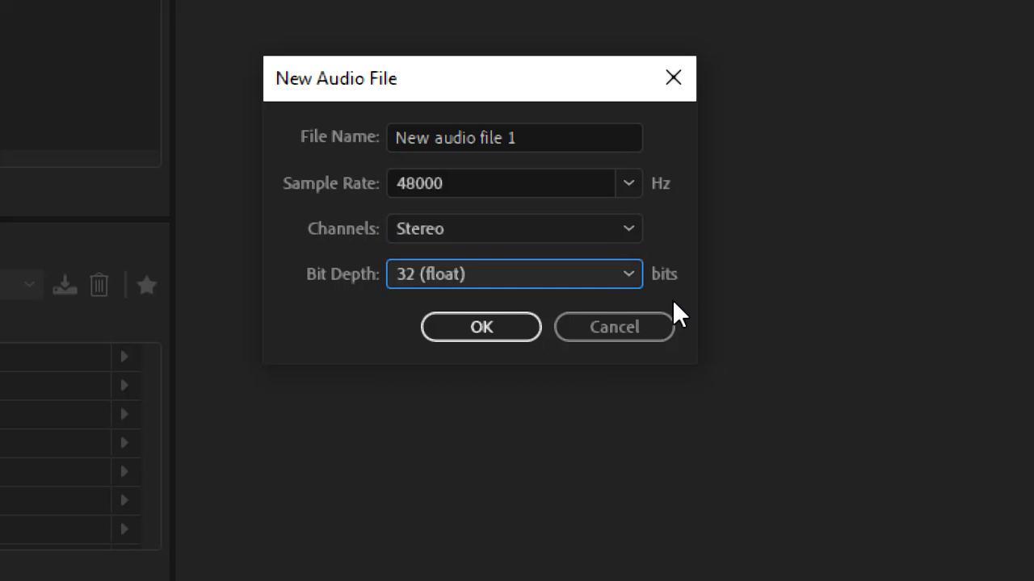
{"action": "left_click", "coordinate": [484, 275]}
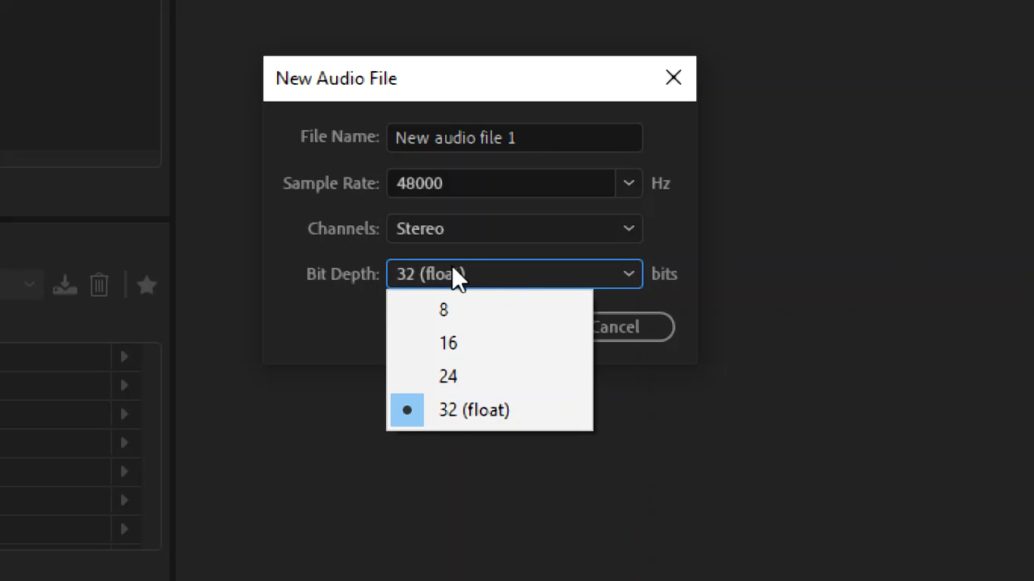
{"action": "left_click", "coordinate": [462, 300]}
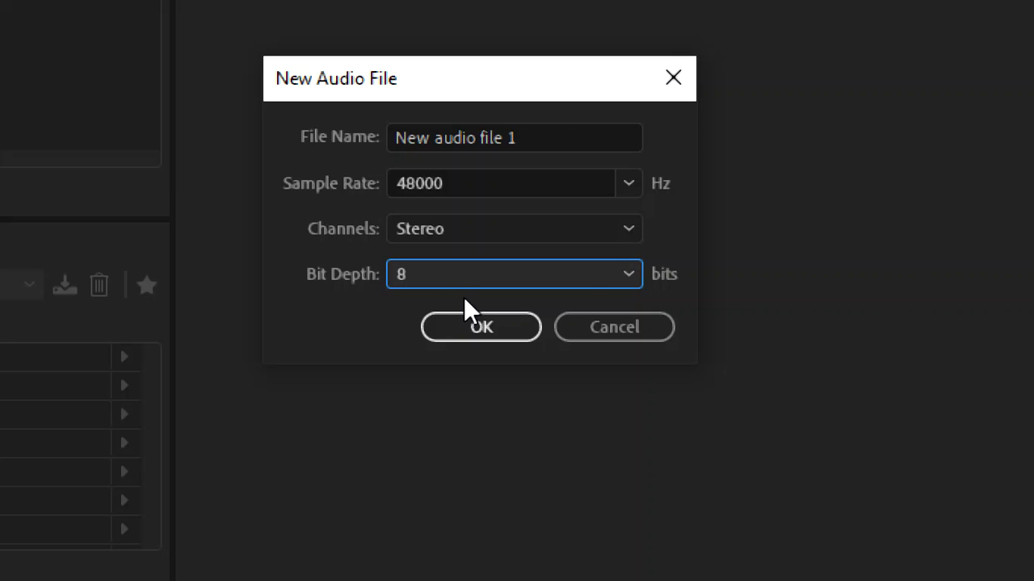
{"action": "left_click", "coordinate": [456, 279]}
{"action": "left_click", "coordinate": [464, 409]}
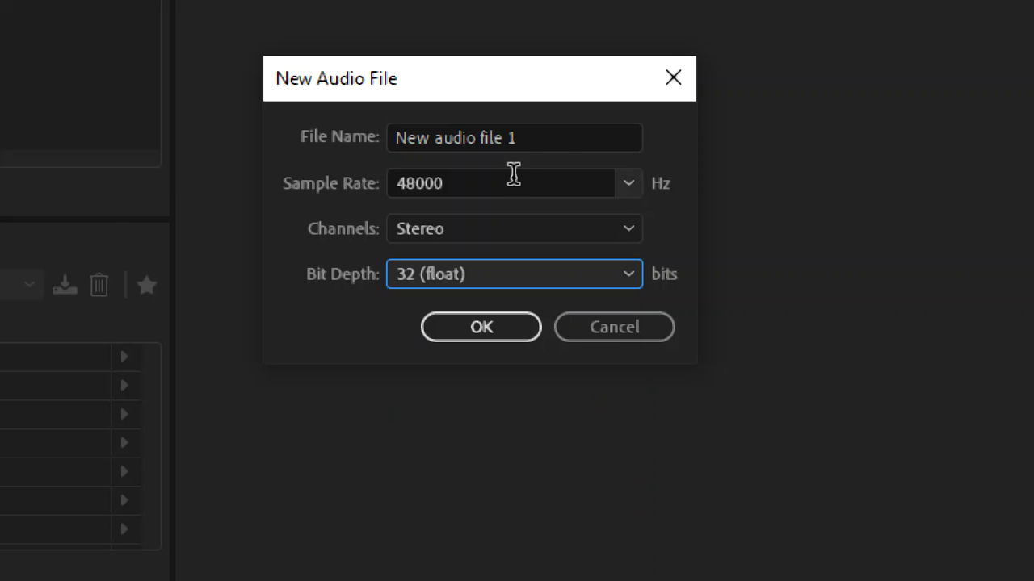
{"action": "left_click", "coordinate": [504, 325]}
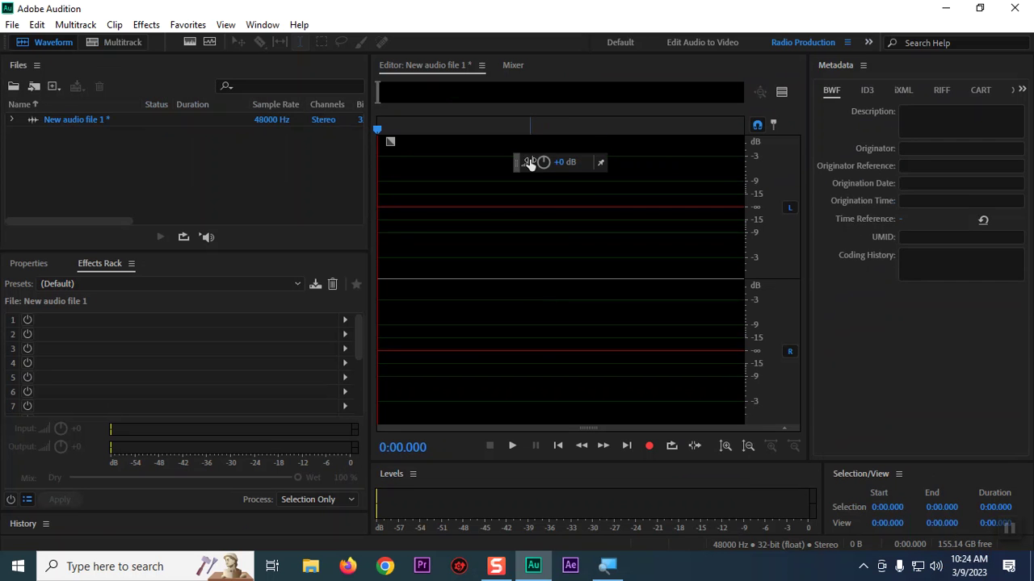
Widen the Editor by narrowing the Files and Effects Rack area and the Metadata panel.
{"action": "left_click_drag", "start_coordinate": [368, 246], "coordinate": [164, 257]}
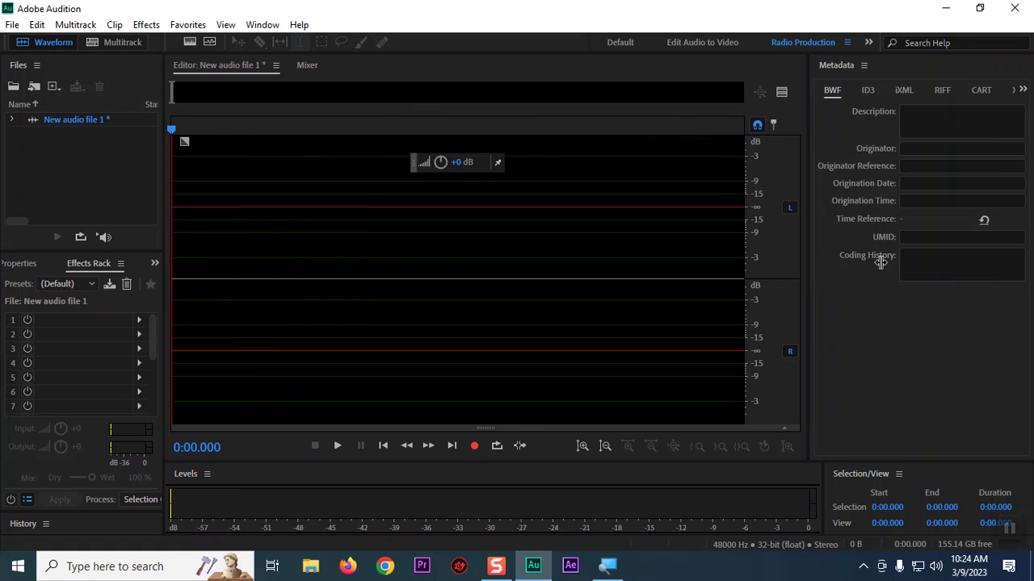
{"action": "left_click_drag", "start_coordinate": [880, 262], "coordinate": [904, 260]}
Switch to the Default workspace and look at the new multitrack session settings without creating a session.
{"action": "left_click", "coordinate": [683, 44]}
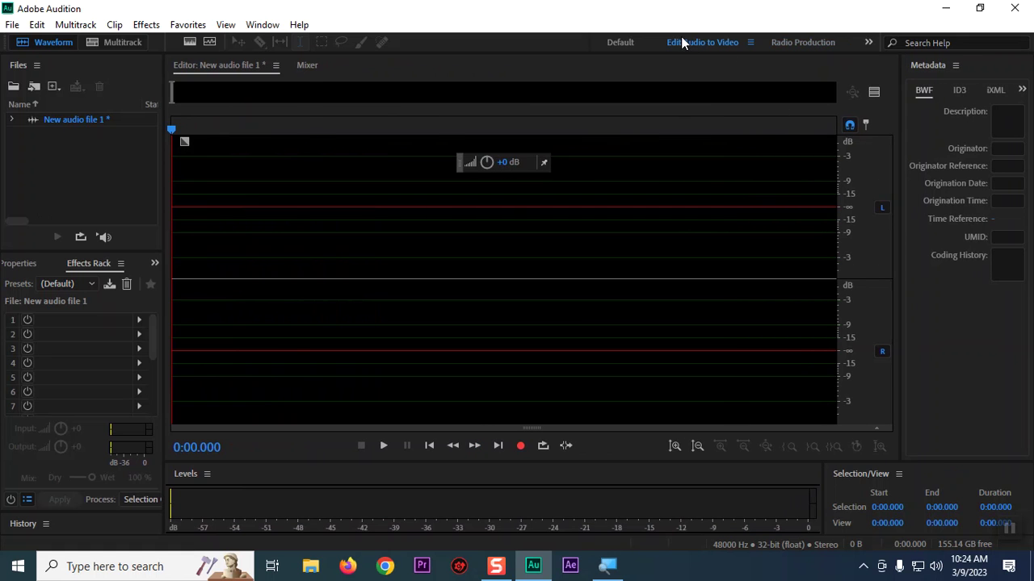
{"action": "left_click", "coordinate": [619, 43]}
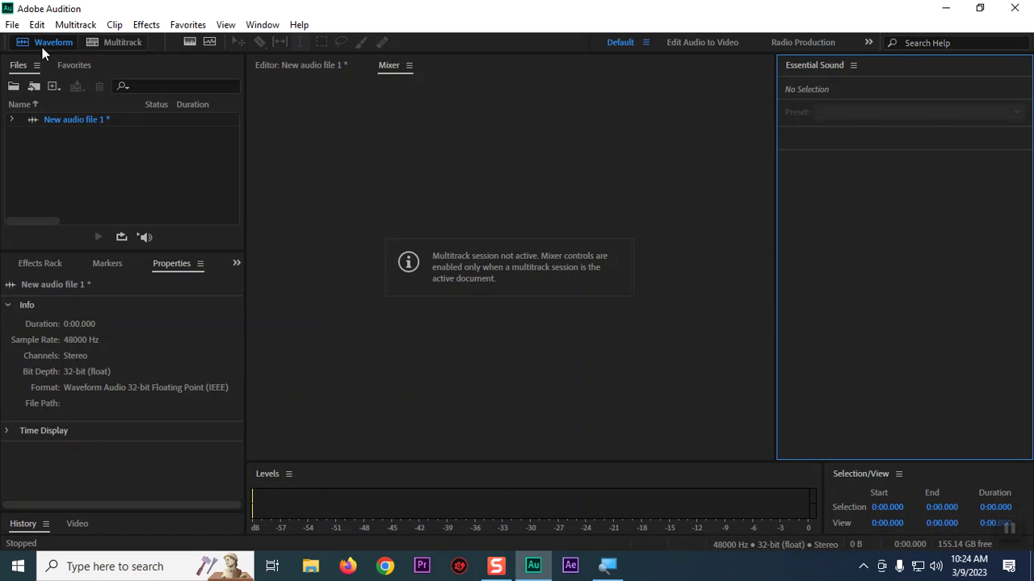
{"action": "left_click", "coordinate": [108, 41]}
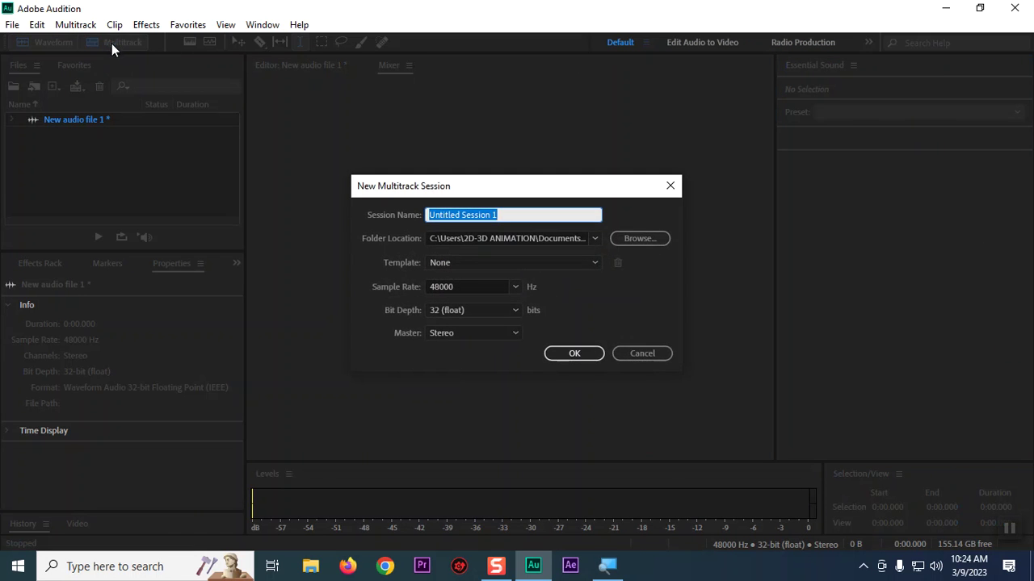
{"action": "left_click", "coordinate": [615, 353]}
Switch to the Edit Audio to Video workspace, look through its Effects Rack, Properties and Video panels, and show the Files panel.
{"action": "left_click", "coordinate": [700, 44]}
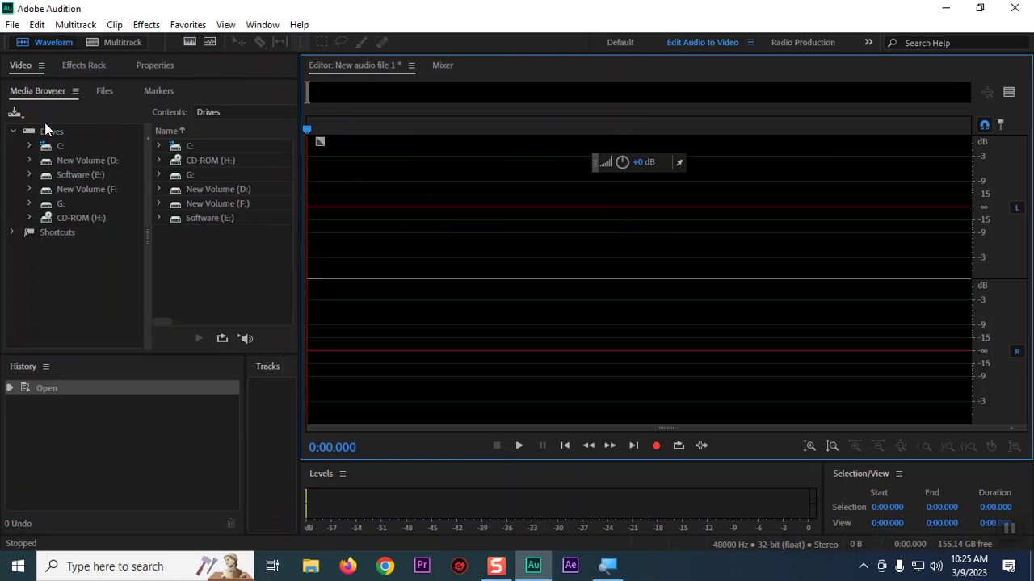
{"action": "left_click", "coordinate": [81, 67]}
{"action": "left_click", "coordinate": [154, 65]}
{"action": "left_click", "coordinate": [35, 65]}
{"action": "left_click", "coordinate": [91, 86]}
{"action": "left_click", "coordinate": [103, 90]}
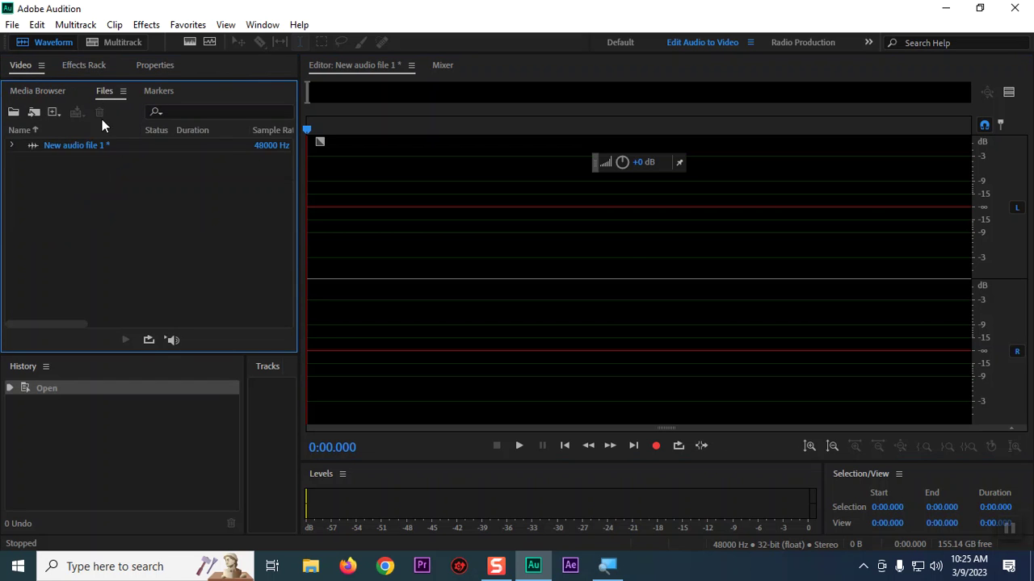
{"action": "left_click", "coordinate": [87, 148]}
{"action": "key", "text": "ctrl+w"}
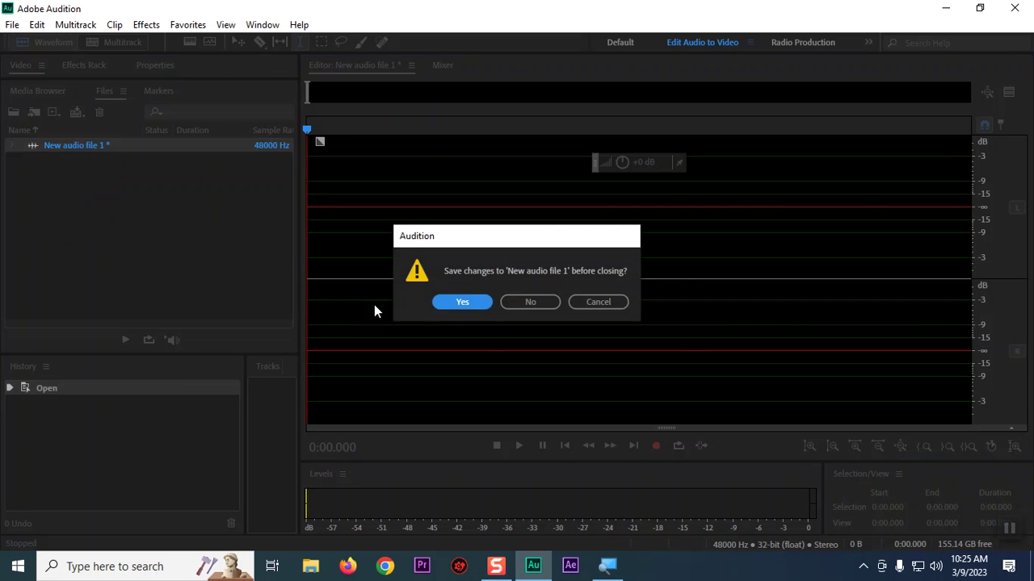
{"action": "left_click", "coordinate": [461, 302]}
{"action": "left_click", "coordinate": [649, 387]}
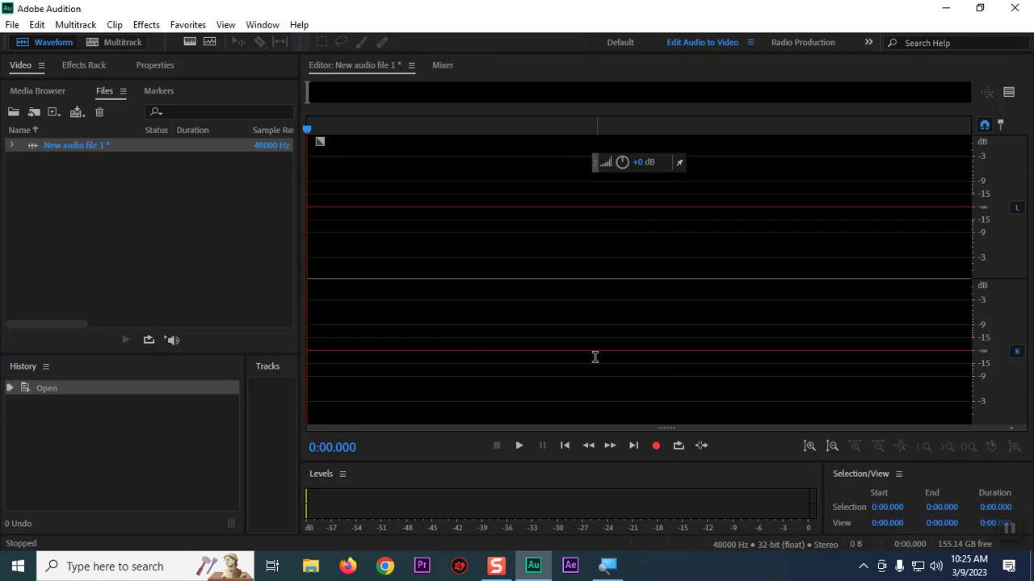
Close "New audio file 1" without saving its changes.
{"action": "left_click", "coordinate": [65, 192]}
{"action": "left_click", "coordinate": [69, 150]}
{"action": "key", "text": "ctrl+w"}
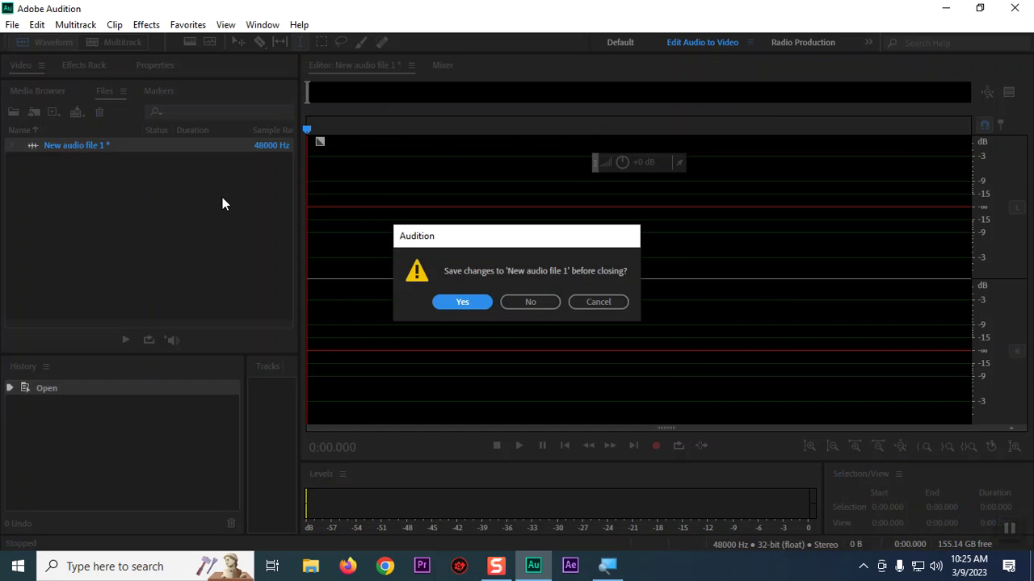
{"action": "left_click", "coordinate": [535, 305]}
{"action": "left_click", "coordinate": [47, 143]}
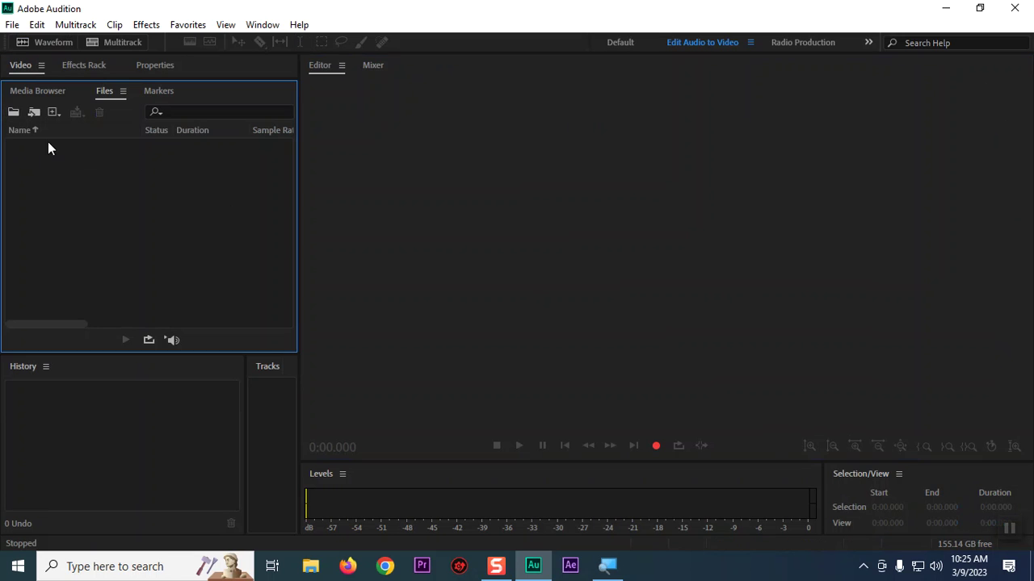
Return to the Default workspace and create another waveform audio file with the default name and settings.
{"action": "left_click", "coordinate": [72, 68]}
{"action": "left_click", "coordinate": [101, 91]}
{"action": "left_click", "coordinate": [621, 42]}
{"action": "left_click", "coordinate": [42, 42]}
{"action": "left_click", "coordinate": [523, 329]}
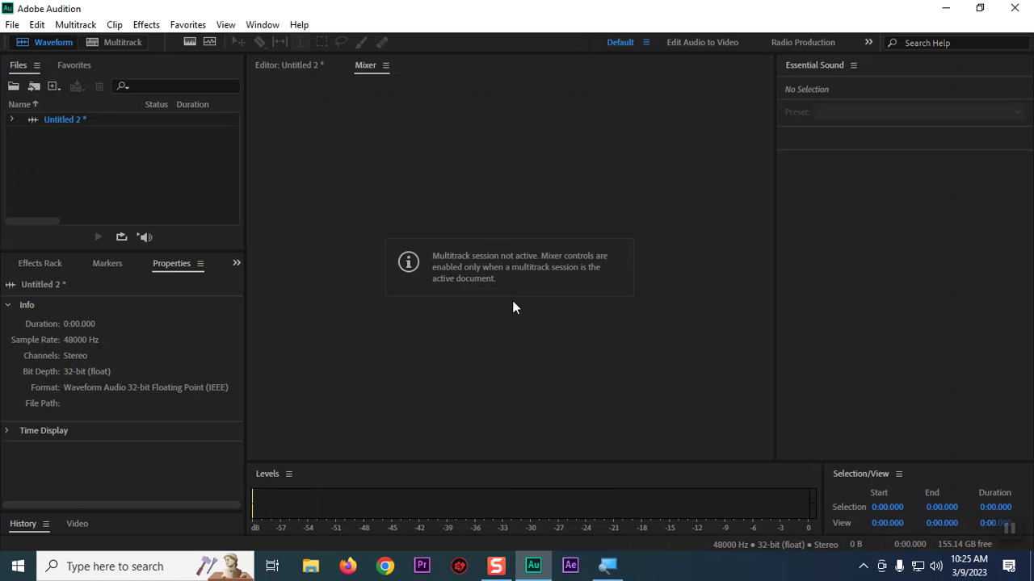
Compare the Editor and Mixer panels for the new audio file, ending on the Editor's waveform view.
{"action": "left_click", "coordinate": [303, 66]}
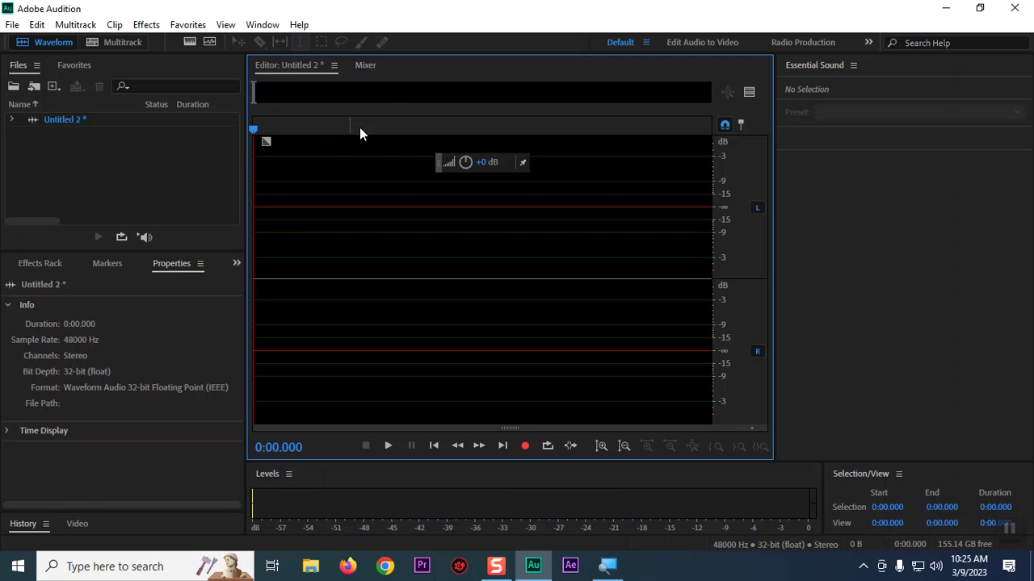
{"action": "left_click", "coordinate": [365, 67]}
{"action": "left_click", "coordinate": [308, 65]}
{"action": "left_click", "coordinate": [366, 66]}
{"action": "left_click", "coordinate": [293, 67]}
{"action": "right_click", "coordinate": [370, 68]}
{"action": "left_click", "coordinate": [318, 82]}
{"action": "left_click", "coordinate": [286, 65]}
{"action": "left_click", "coordinate": [40, 42]}
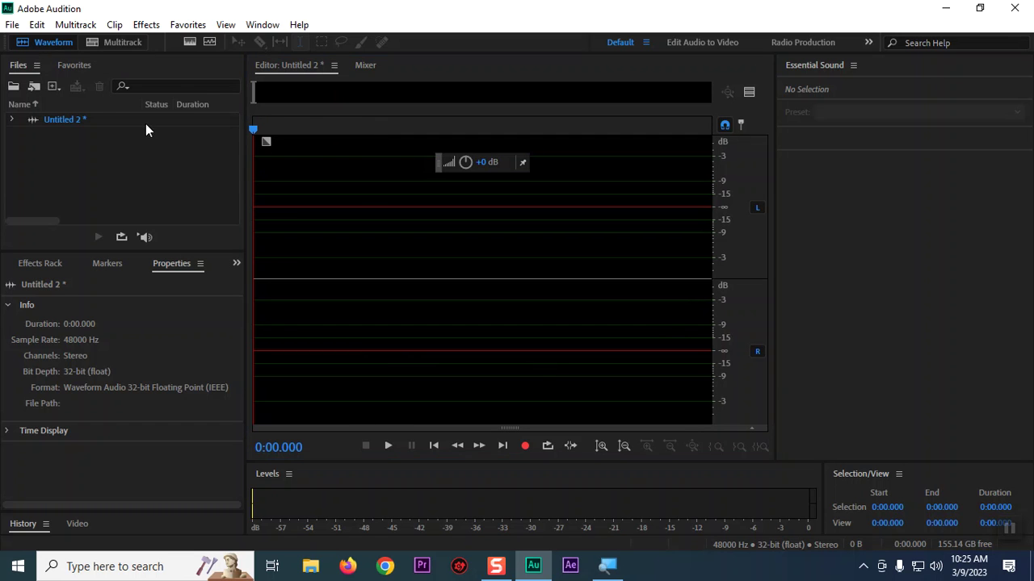
{"action": "left_click", "coordinate": [64, 118]}
{"action": "key", "text": "Delete"}
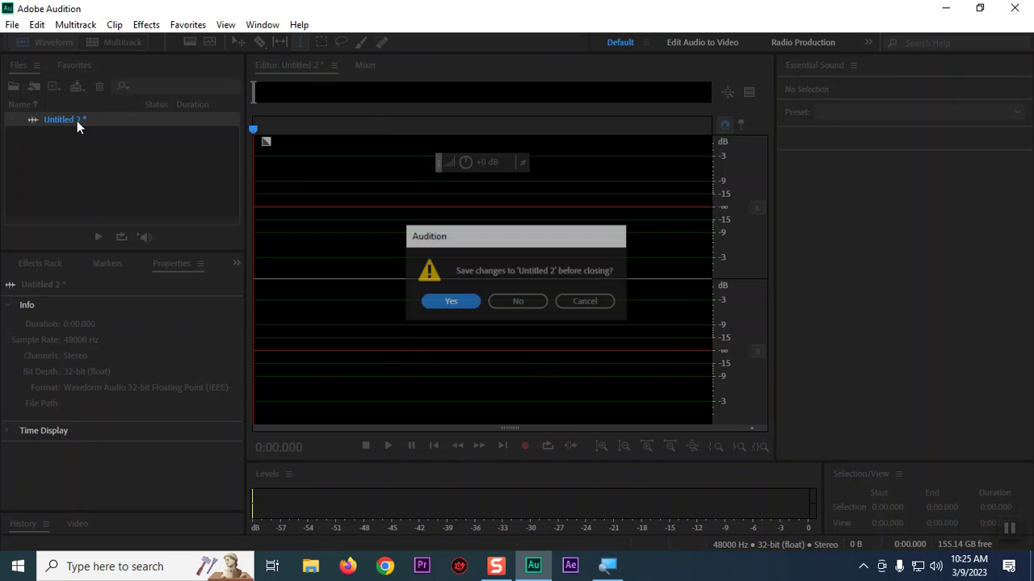
{"action": "left_click", "coordinate": [449, 302]}
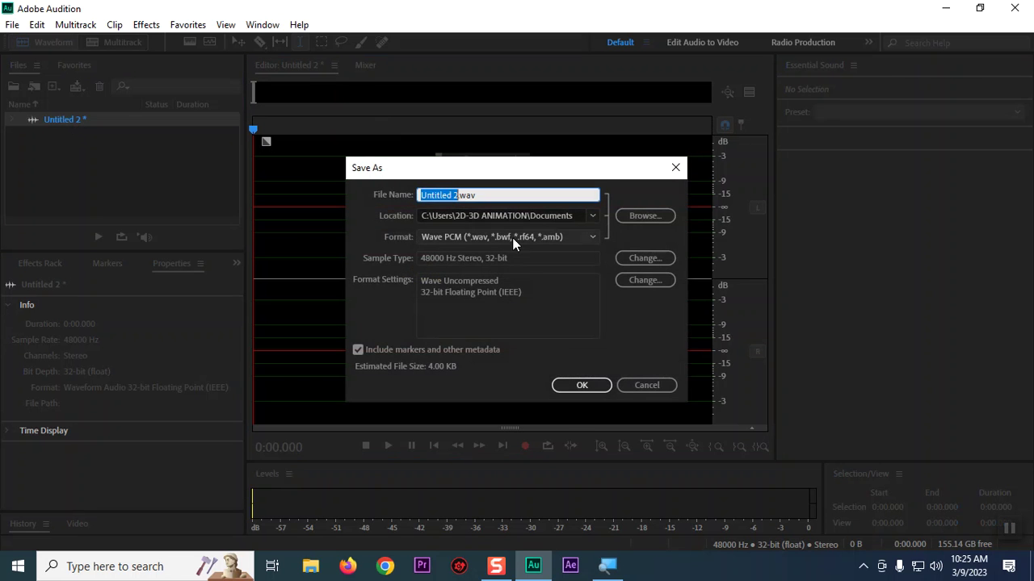
{"action": "left_click", "coordinate": [646, 386]}
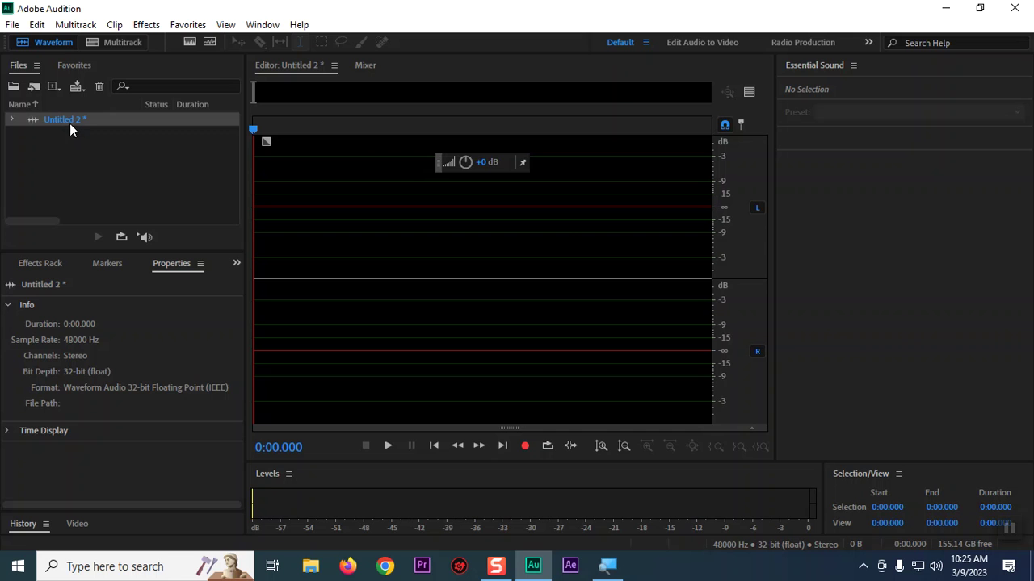
Close the "Untitled 2" audio file without saving its changes.
{"action": "left_click", "coordinate": [126, 120]}
{"action": "key", "text": "Delete"}
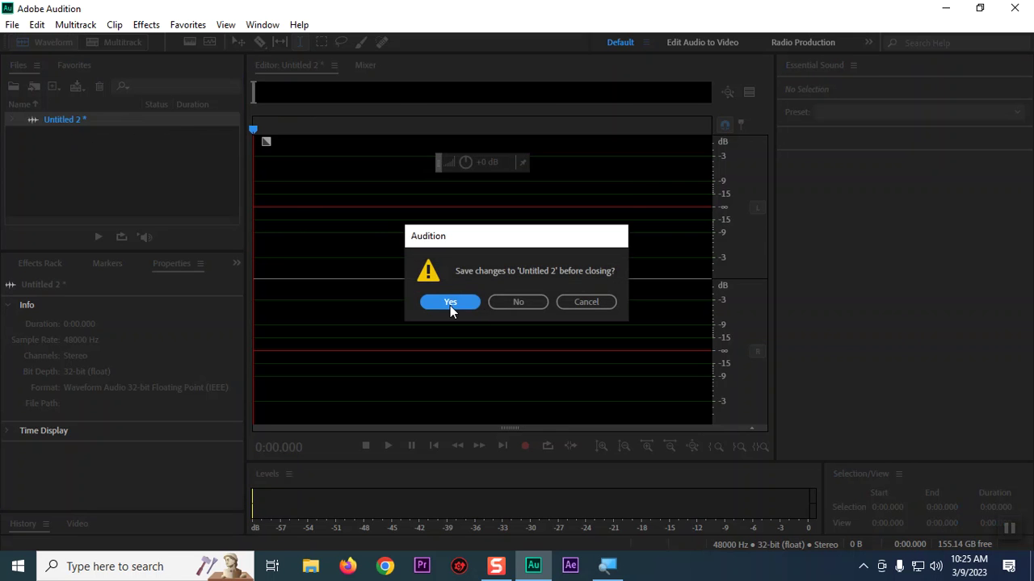
{"action": "left_click", "coordinate": [510, 306]}
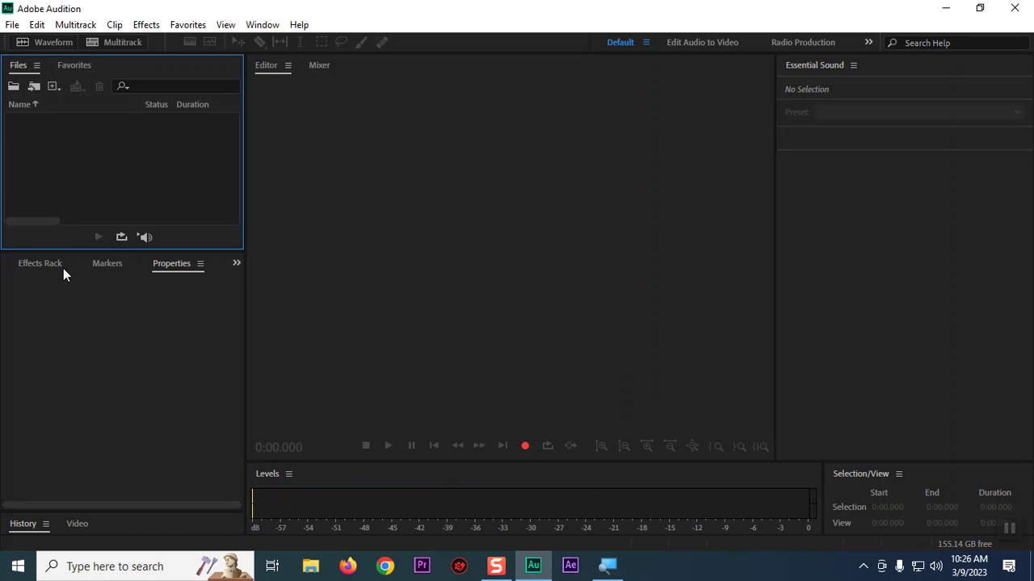
Move the Effects Rack panel into the group that holds the Essential Sound panel.
{"action": "left_click_drag", "start_coordinate": [37, 263], "coordinate": [847, 67]}
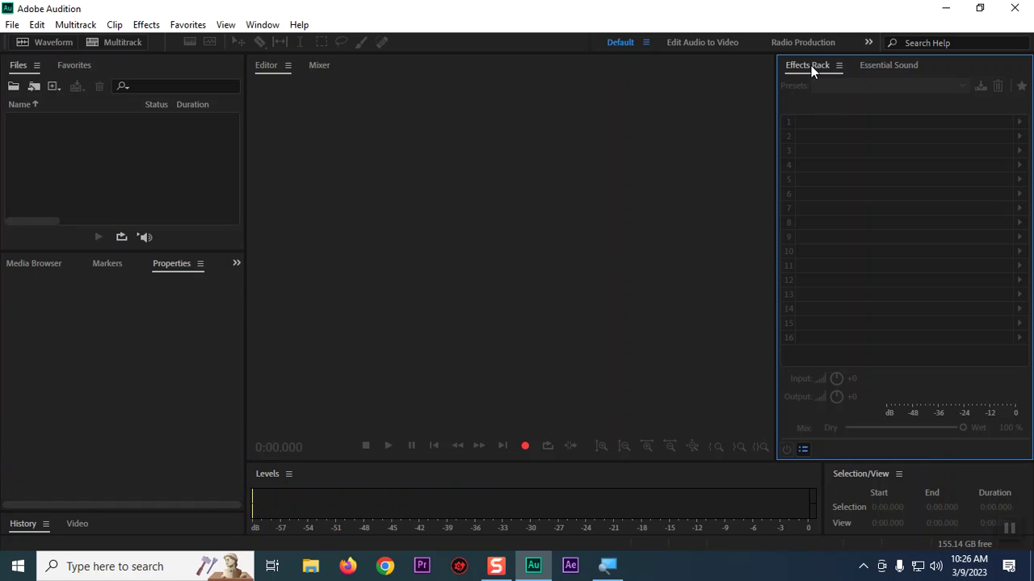
Close the Media Browser, Markers and Properties panels.
{"action": "left_click", "coordinate": [39, 261]}
{"action": "right_click", "coordinate": [37, 263]}
{"action": "left_click", "coordinate": [73, 270]}
{"action": "right_click", "coordinate": [46, 264]}
{"action": "left_click", "coordinate": [69, 272]}
{"action": "right_click", "coordinate": [47, 262]}
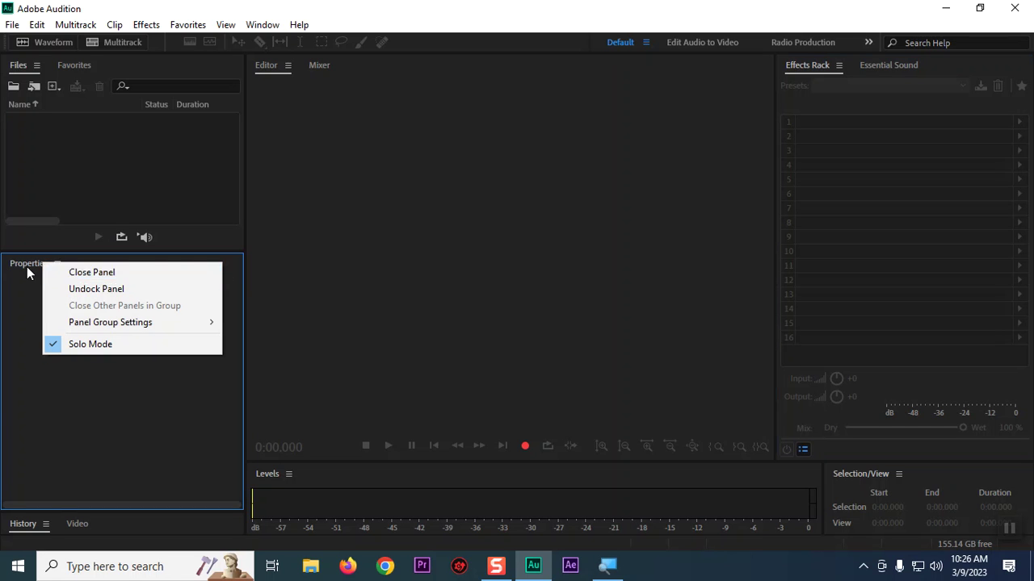
{"action": "left_click", "coordinate": [27, 267]}
{"action": "right_click", "coordinate": [46, 264]}
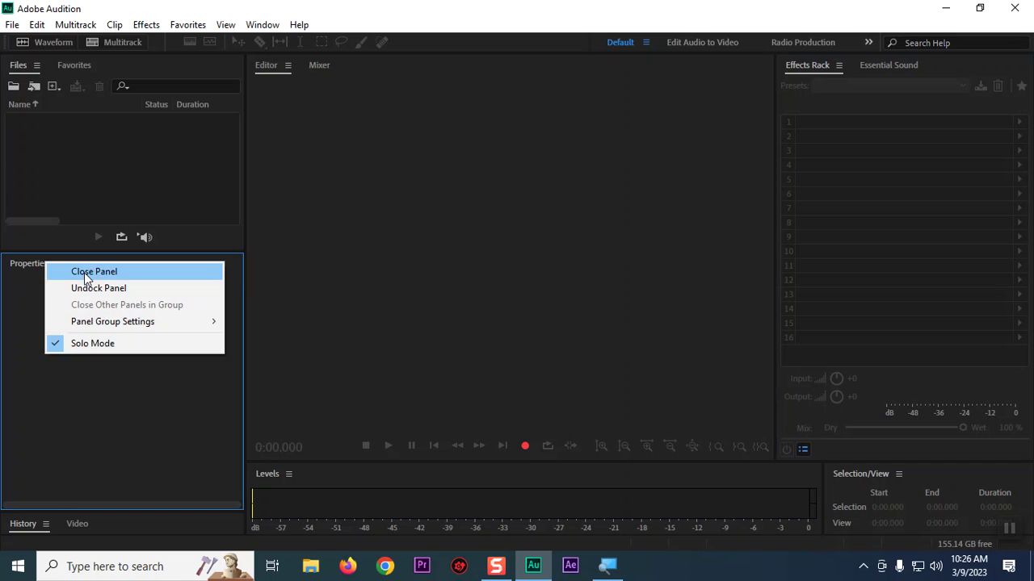
{"action": "left_click", "coordinate": [77, 270]}
Move the Favorites panel into the group with History and Video, and close those two panels so only Favorites remains there.
{"action": "left_click_drag", "start_coordinate": [85, 67], "coordinate": [63, 268]}
{"action": "right_click", "coordinate": [20, 265]}
{"action": "left_click", "coordinate": [57, 277]}
{"action": "left_click", "coordinate": [82, 270]}
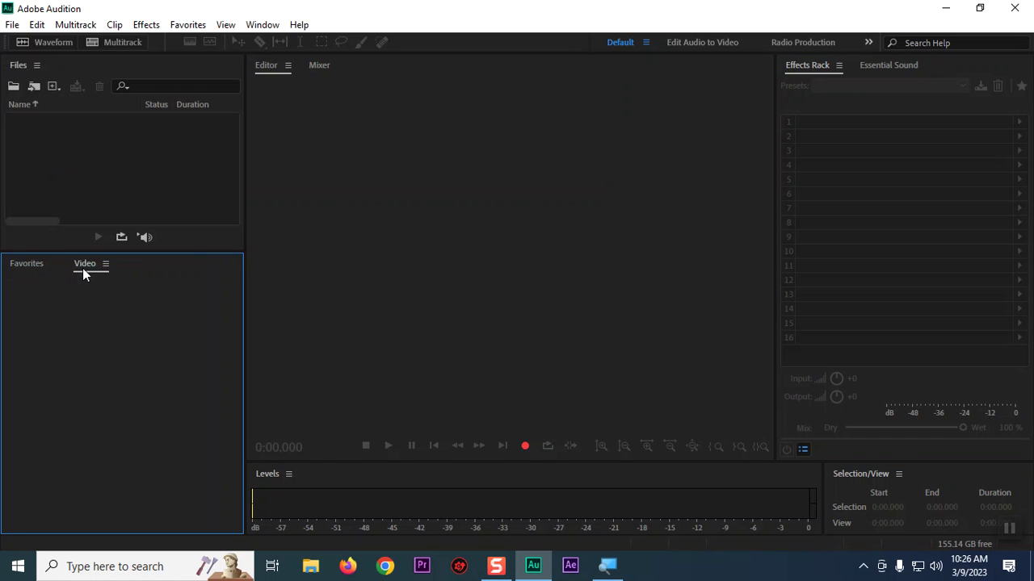
{"action": "right_click", "coordinate": [85, 267]}
{"action": "left_click", "coordinate": [120, 278]}
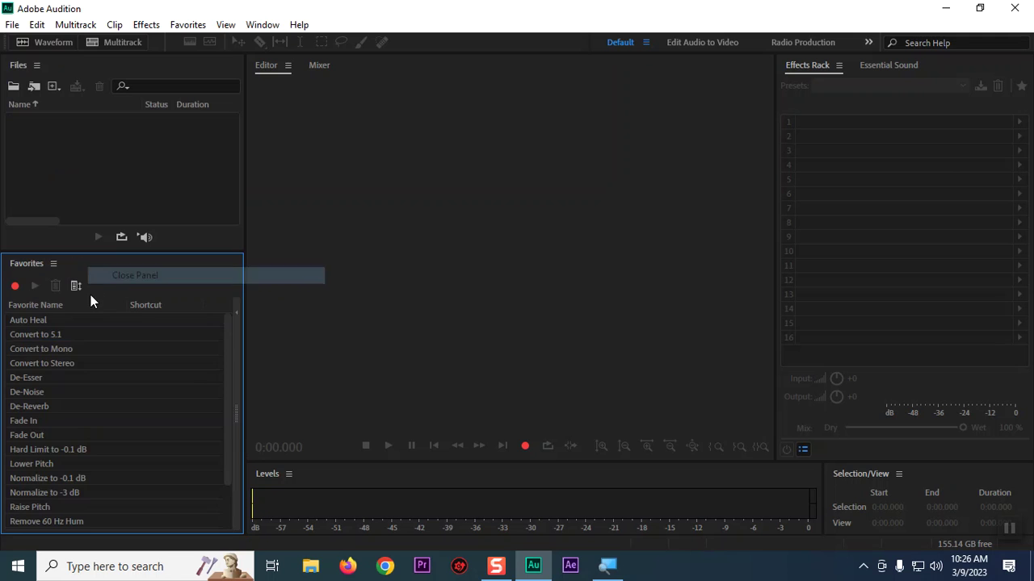
{"action": "scroll", "coordinate": [110, 345], "scroll_direction": "down", "scroll_amount": 2}
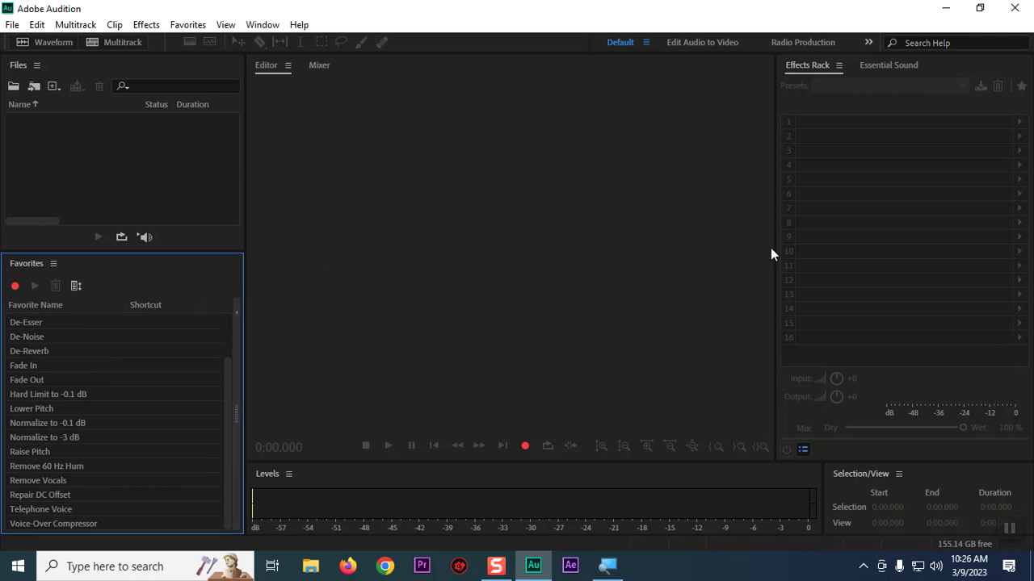
Save the rearranged panel layout as a new workspace named "New 1".
{"action": "right_click", "coordinate": [614, 43]}
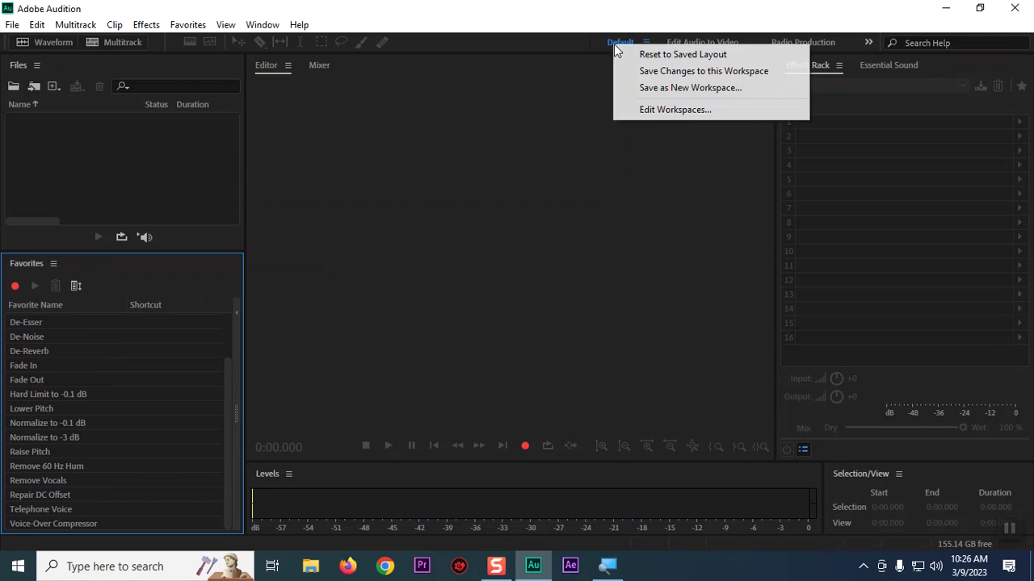
{"action": "left_click", "coordinate": [716, 89]}
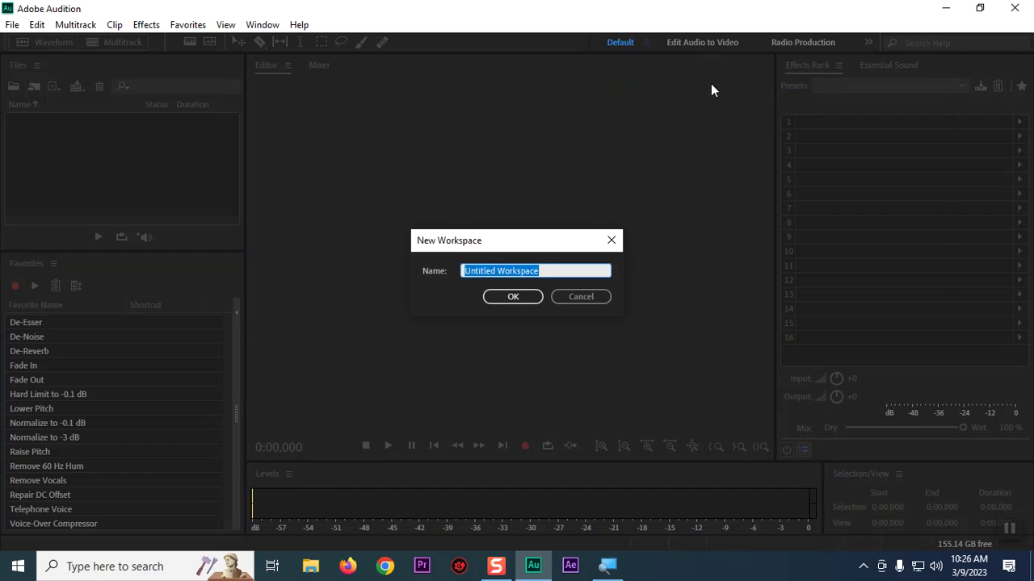
{"action": "type", "text": "NEw"}
{"action": "key", "text": "BackSpace"}
{"action": "key", "text": "BackSpace"}
{"action": "type", "text": "ew 1"}
{"action": "key", "text": "Return"}
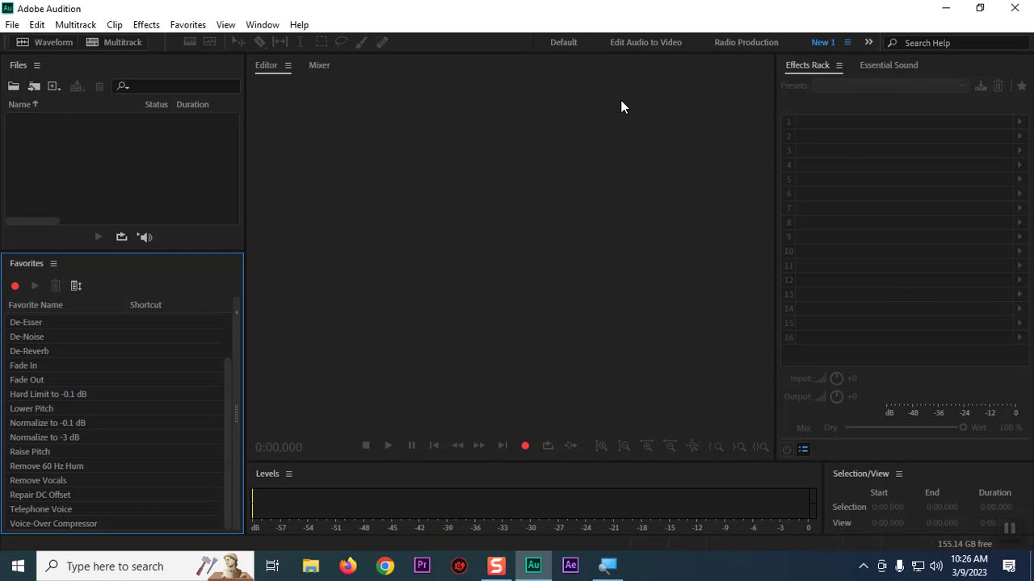
Switch back to the Default workspace and reset it to its saved layout.
{"action": "key", "text": "super"}
{"action": "key", "text": "super"}
{"action": "left_click", "coordinate": [565, 43]}
{"action": "right_click", "coordinate": [565, 46]}
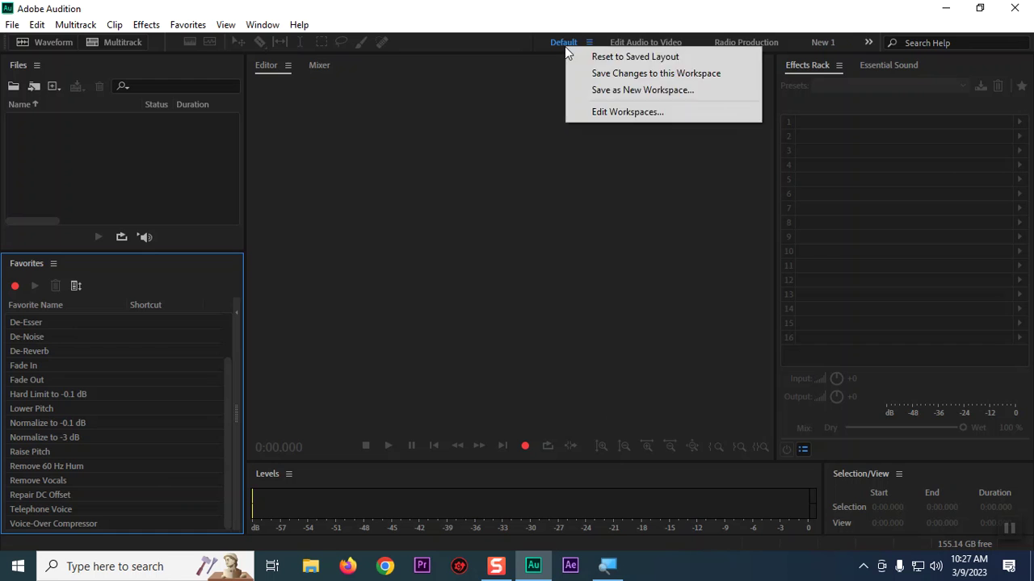
{"action": "left_click", "coordinate": [626, 56]}
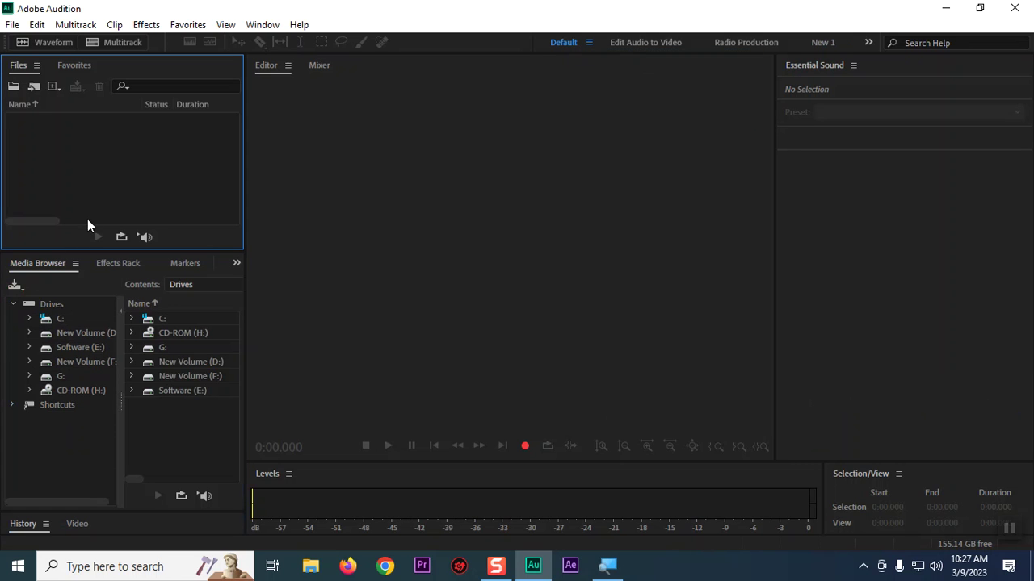
Move the Favorites panel into the Media Browser group and close the Media Browser panel.
{"action": "left_click", "coordinate": [68, 67]}
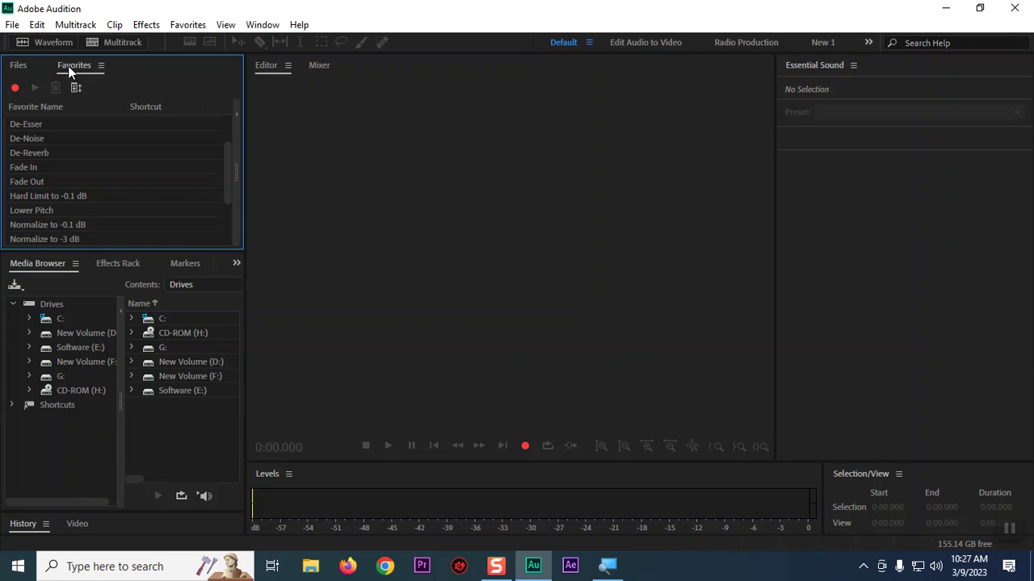
{"action": "left_click_drag", "start_coordinate": [60, 66], "coordinate": [11, 265]}
{"action": "right_click", "coordinate": [97, 265]}
{"action": "left_click", "coordinate": [133, 272]}
{"action": "right_click", "coordinate": [90, 265]}
{"action": "left_click", "coordinate": [108, 272]}
Move the Effects Rack panel beside Essential Sound, and close the Markers and Properties panels.
{"action": "left_click_drag", "start_coordinate": [161, 271], "coordinate": [883, 72]}
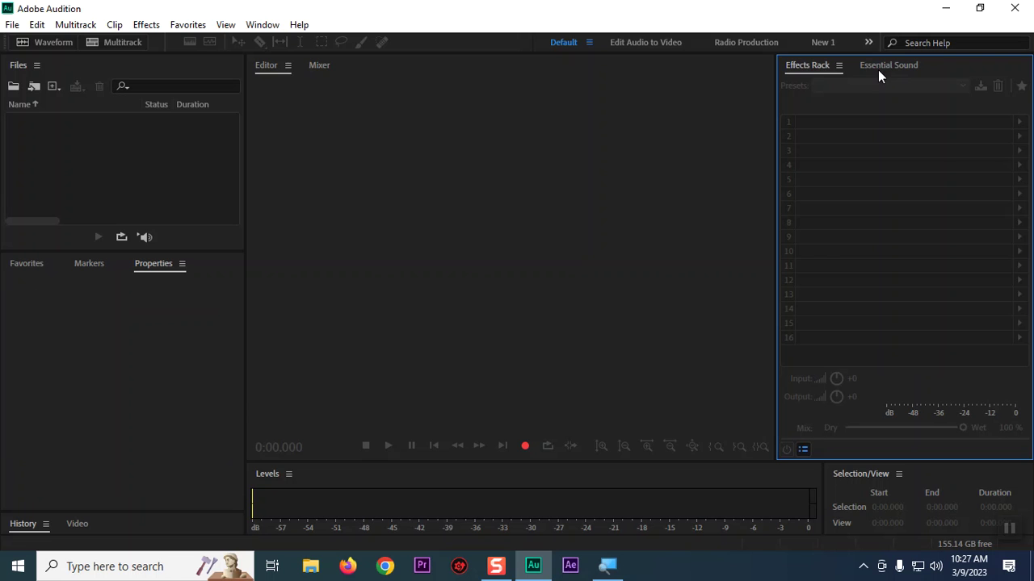
{"action": "right_click", "coordinate": [87, 264]}
{"action": "left_click", "coordinate": [118, 274]}
{"action": "right_click", "coordinate": [100, 267]}
{"action": "left_click", "coordinate": [132, 278]}
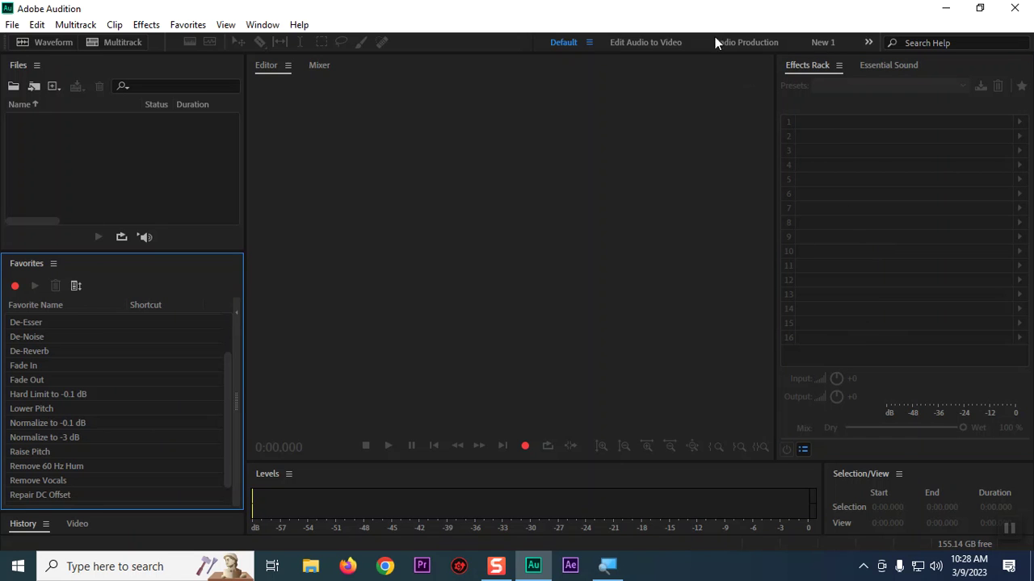
Switch to the New 1 workspace and start a new waveform audio file.
{"action": "left_click", "coordinate": [587, 43]}
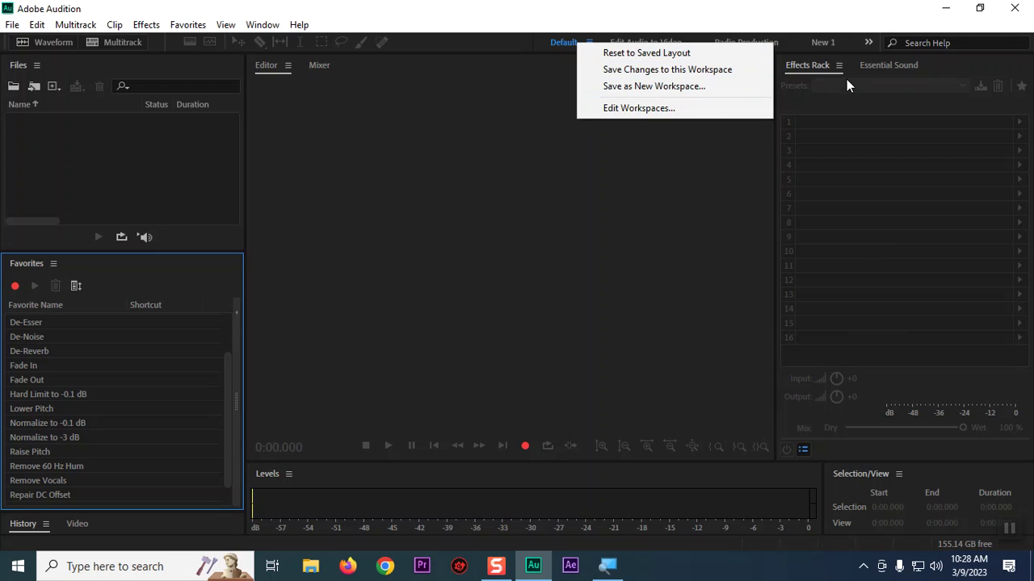
{"action": "left_click", "coordinate": [823, 42]}
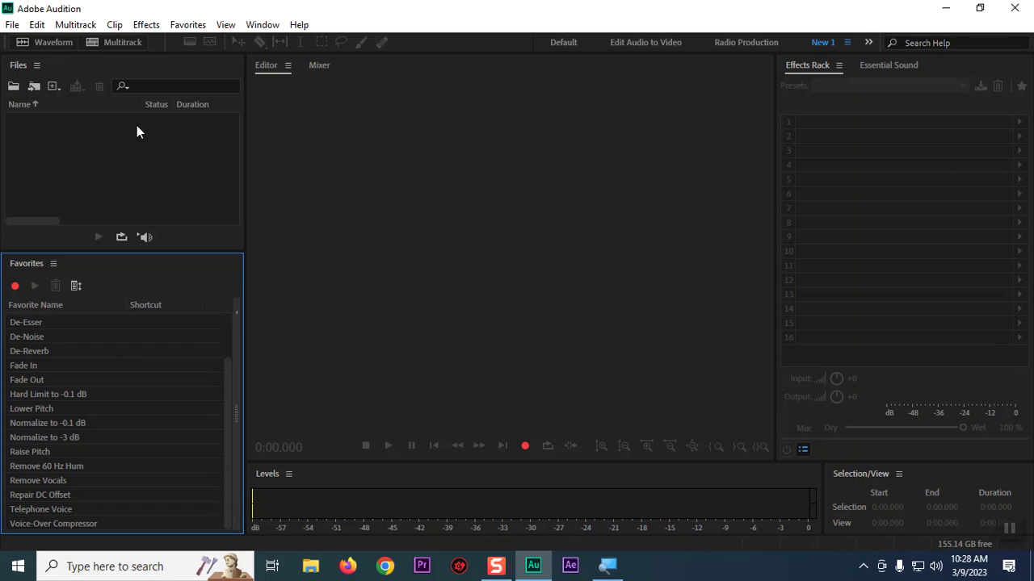
{"action": "left_click", "coordinate": [24, 44]}
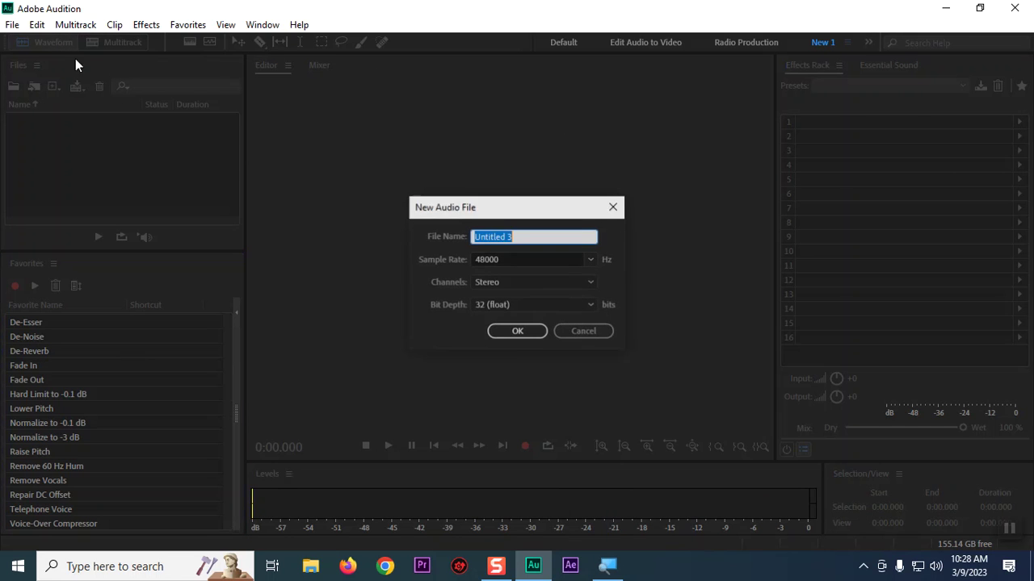
Name the audio file "New Single Track" and create it at 48000 Hz, Stereo, 32 (float) bit depth.
{"action": "left_click", "coordinate": [542, 235]}
{"action": "key", "text": "BackSpace"}
{"action": "key", "text": "BackSpace"}
{"action": "key", "text": "BackSpace"}
{"action": "key", "text": "BackSpace"}
{"action": "key", "text": "BackSpace"}
{"action": "key", "text": "BackSpace"}
{"action": "key", "text": "BackSpace"}
{"action": "key", "text": "BackSpace"}
{"action": "key", "text": "BackSpace"}
{"action": "key", "text": "BackSpace"}
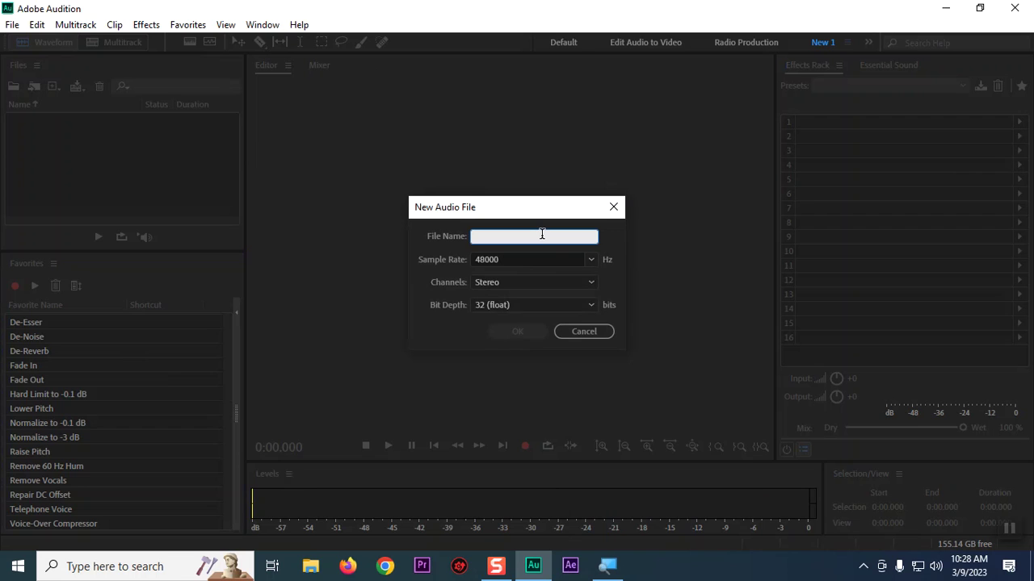
{"action": "type", "text": "New"}
{"action": "type", "text": " Signle"}
{"action": "key", "text": "BackSpace"}
{"action": "key", "text": "BackSpace"}
{"action": "key", "text": "BackSpace"}
{"action": "key", "text": "BackSpace"}
{"action": "type", "text": "ngle "}
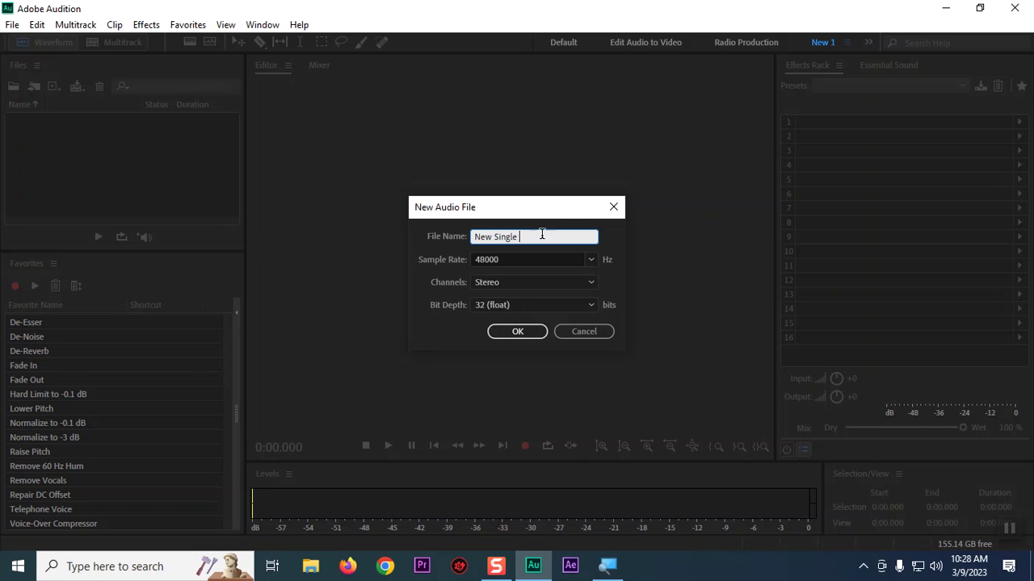
{"action": "type", "text": "Track"}
{"action": "left_click", "coordinate": [517, 332]}
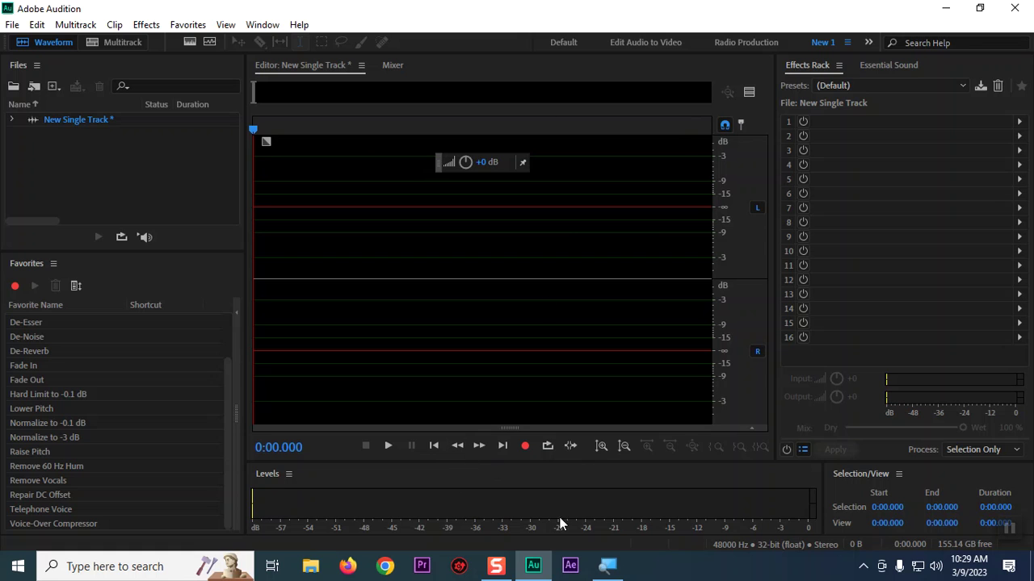
Record a test take of about 5 seconds in New Single Track and delete it.
{"action": "left_click", "coordinate": [525, 447]}
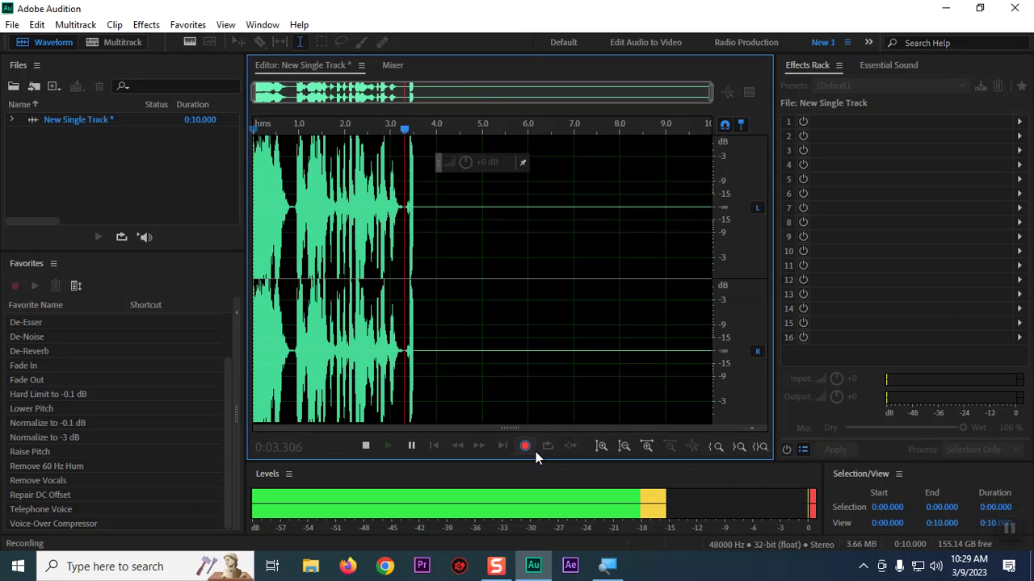
{"action": "left_click", "coordinate": [534, 454]}
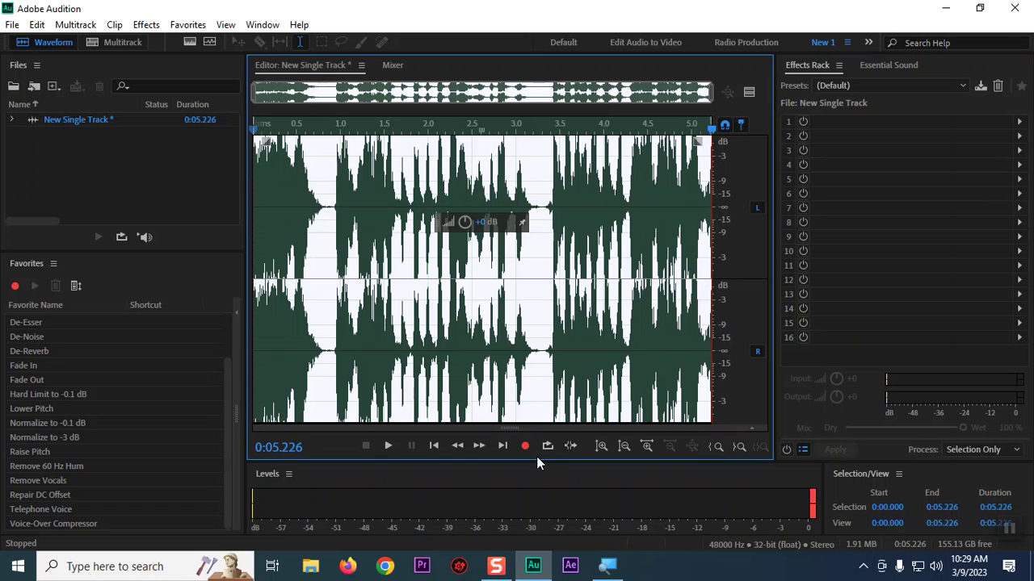
{"action": "key", "text": "Delete"}
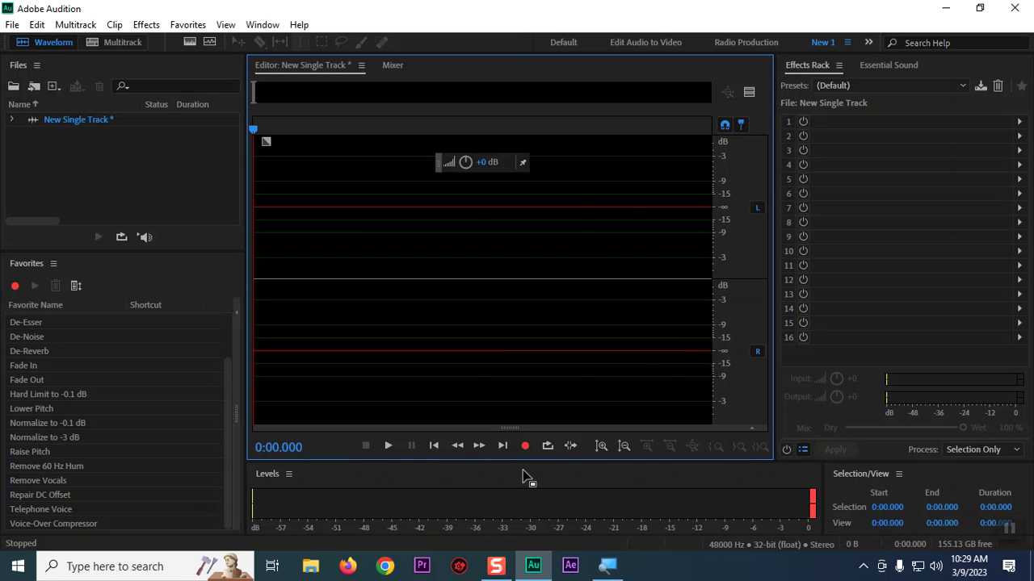
Record a short take of about 2 seconds, then select the whole waveform and delete it.
{"action": "left_click", "coordinate": [523, 451]}
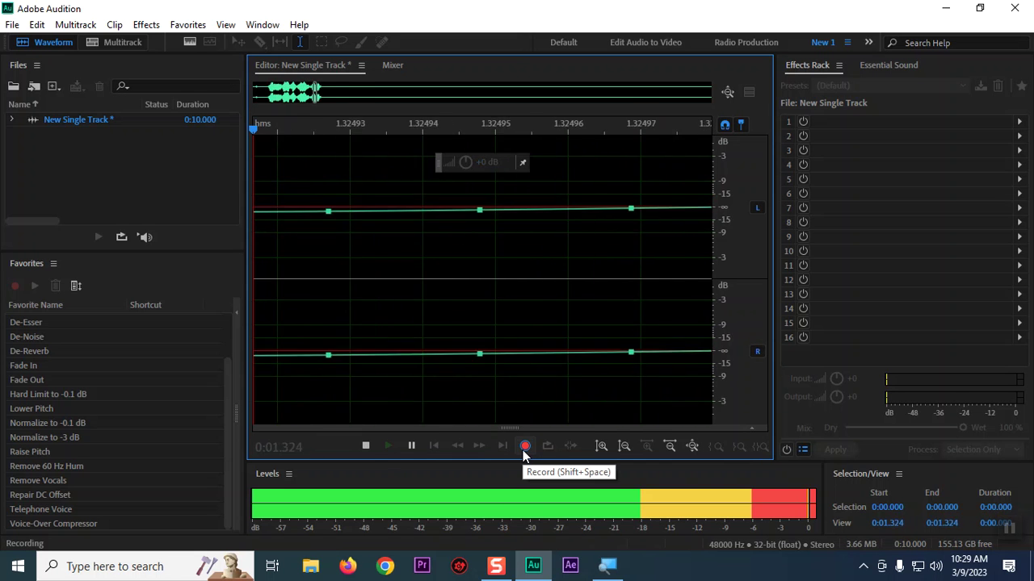
{"action": "left_click", "coordinate": [524, 449]}
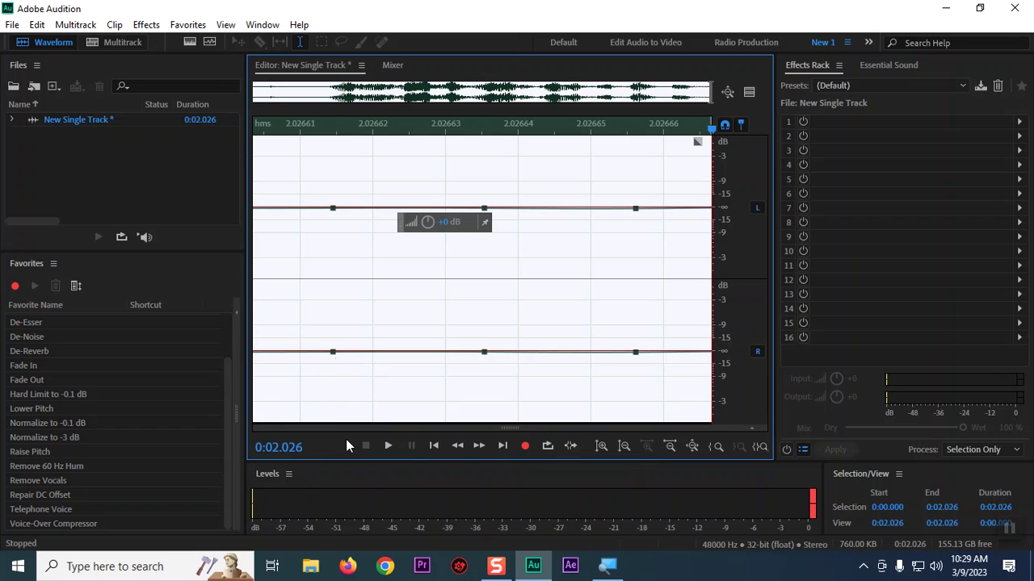
{"action": "left_click", "coordinate": [360, 296]}
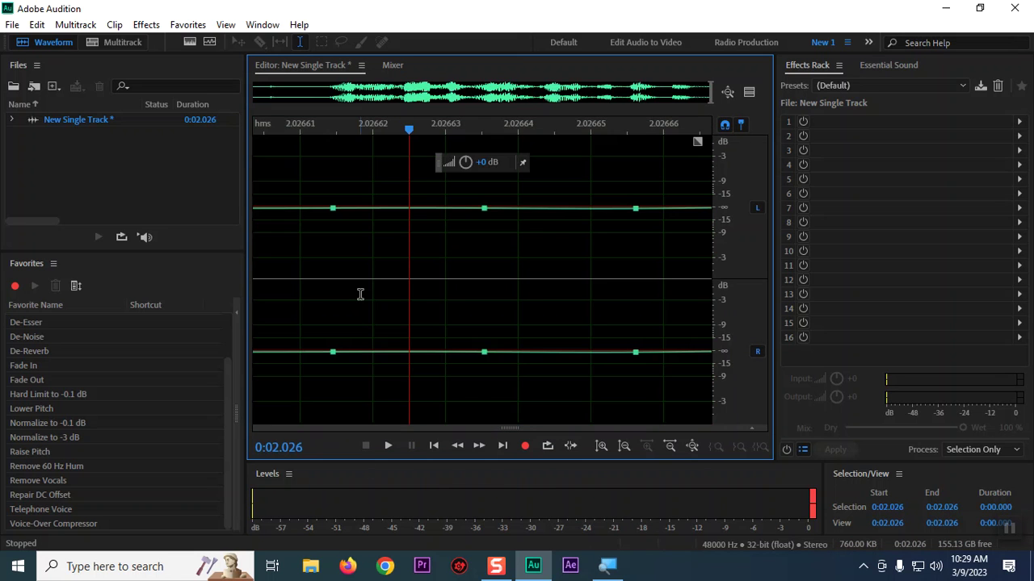
{"action": "key", "text": "ctrl+a"}
{"action": "key", "text": "Delete"}
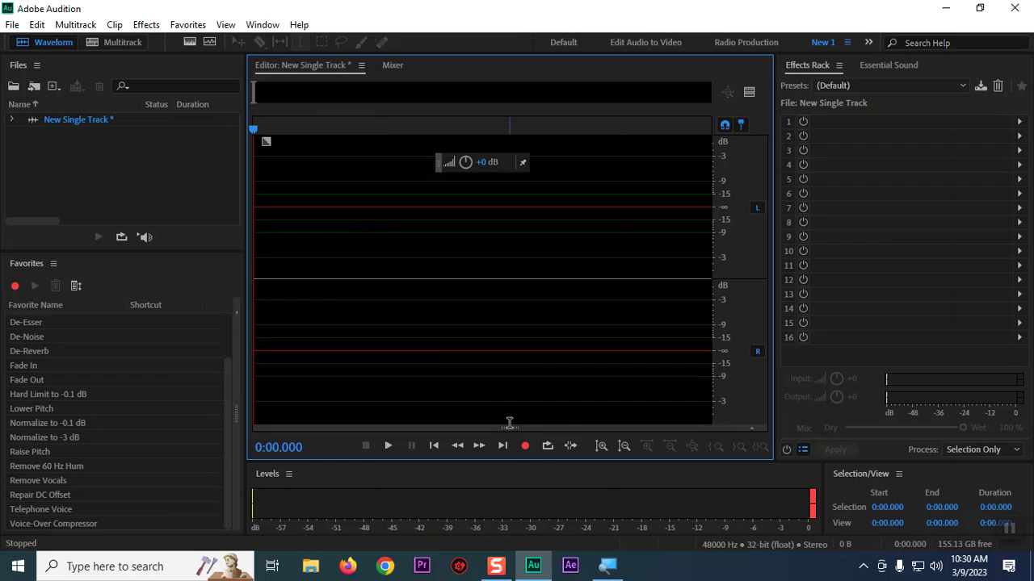
Record a longer take of about 15 seconds and delete all of it.
{"action": "left_click", "coordinate": [526, 446]}
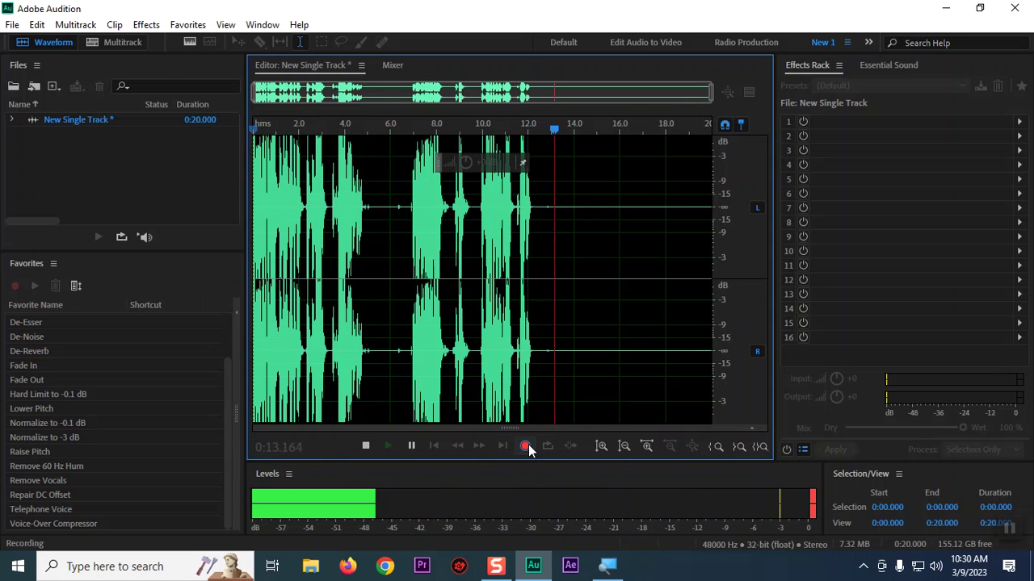
{"action": "left_click", "coordinate": [525, 446]}
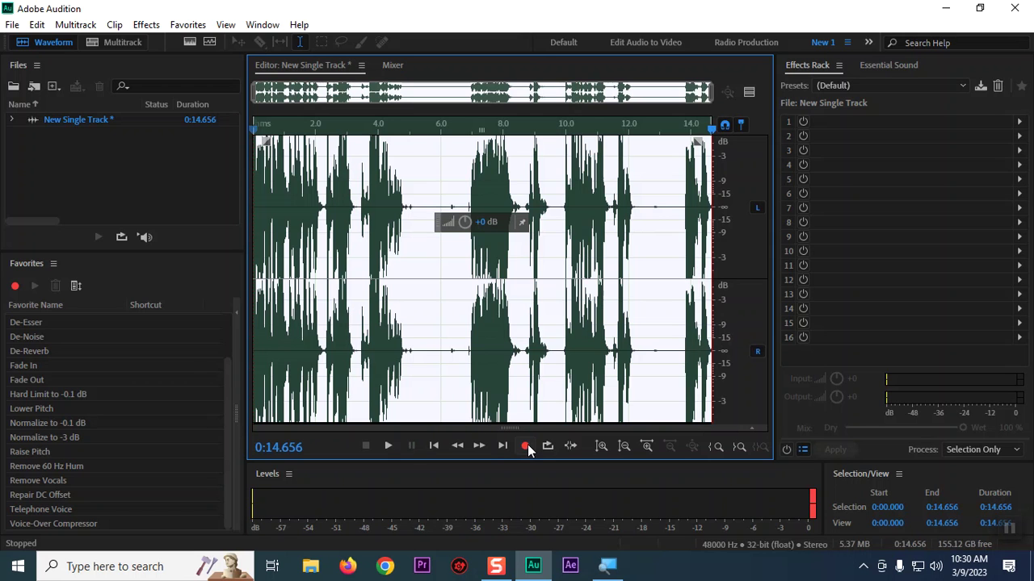
{"action": "key", "text": "Home"}
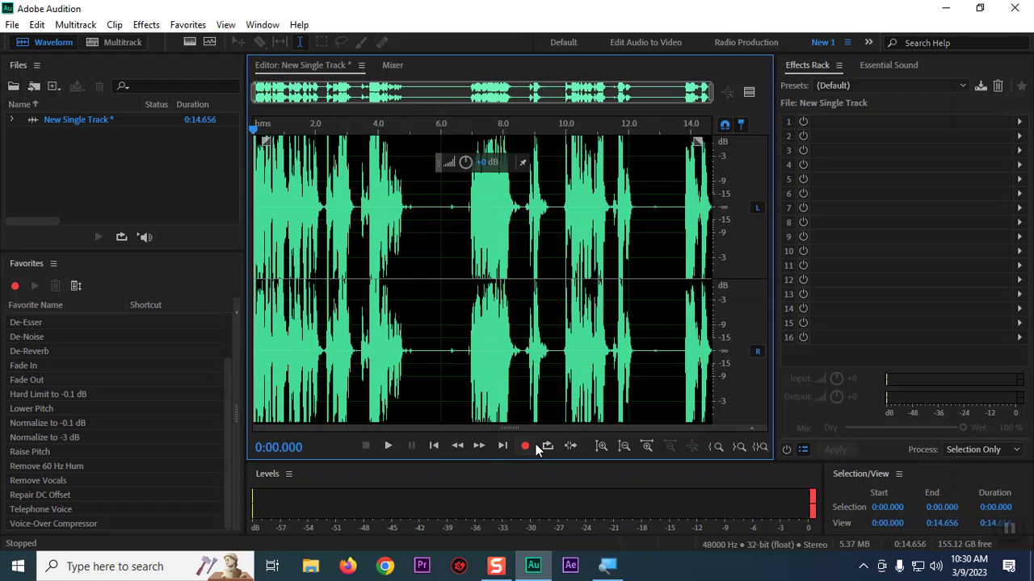
{"action": "key", "text": "ctrl+a"}
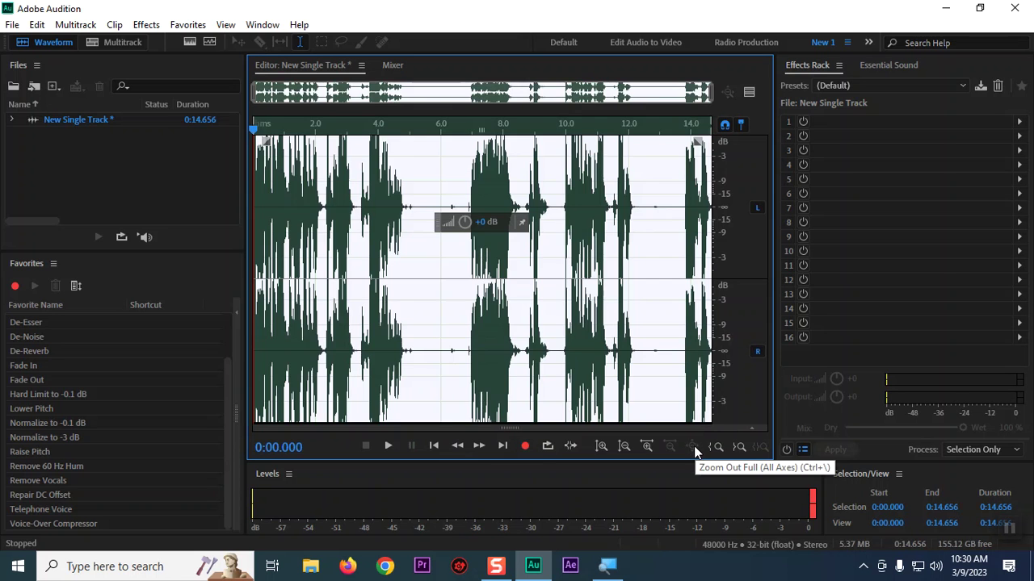
{"action": "key", "text": "Delete"}
Record a fresh take of about 7.5 seconds in the emptied New Single Track file.
{"action": "left_click", "coordinate": [530, 453]}
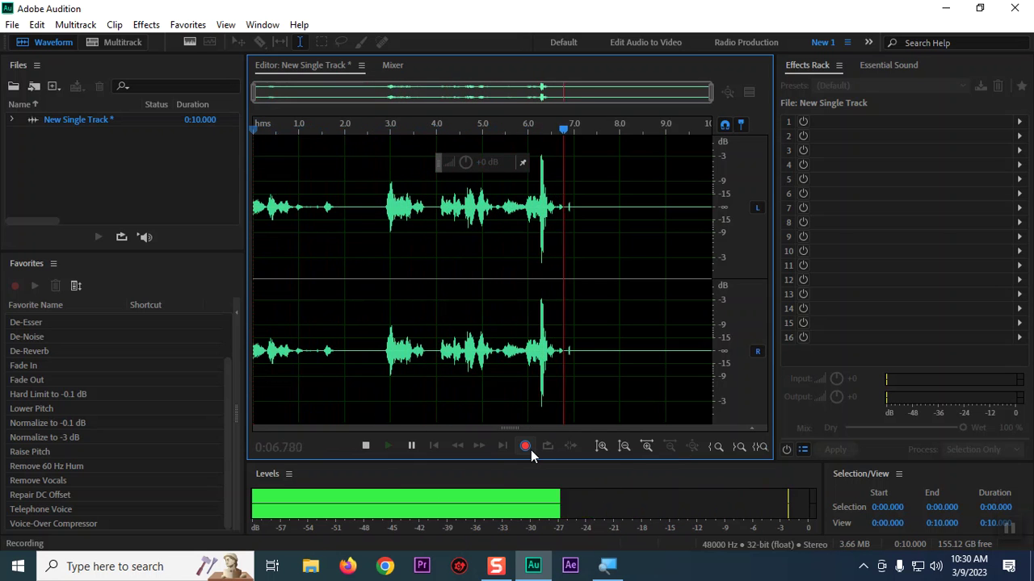
{"action": "left_click", "coordinate": [531, 452]}
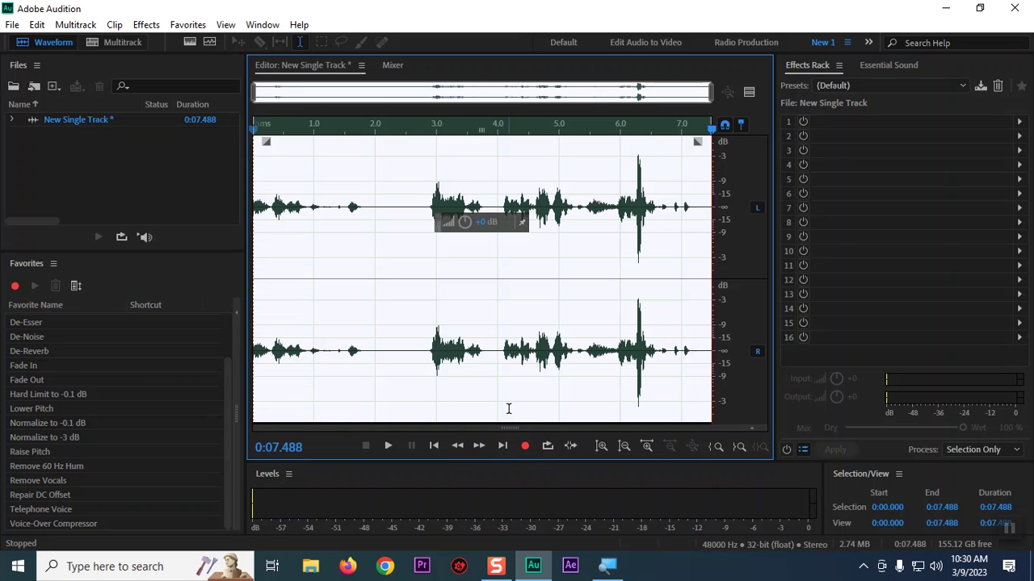
Select the recording from about 2.7 to 6.4 seconds, and play part of the selection.
{"action": "left_click", "coordinate": [636, 208]}
{"action": "left_click_drag", "start_coordinate": [636, 208], "coordinate": [645, 208]}
{"action": "left_click_drag", "start_coordinate": [646, 207], "coordinate": [420, 217]}
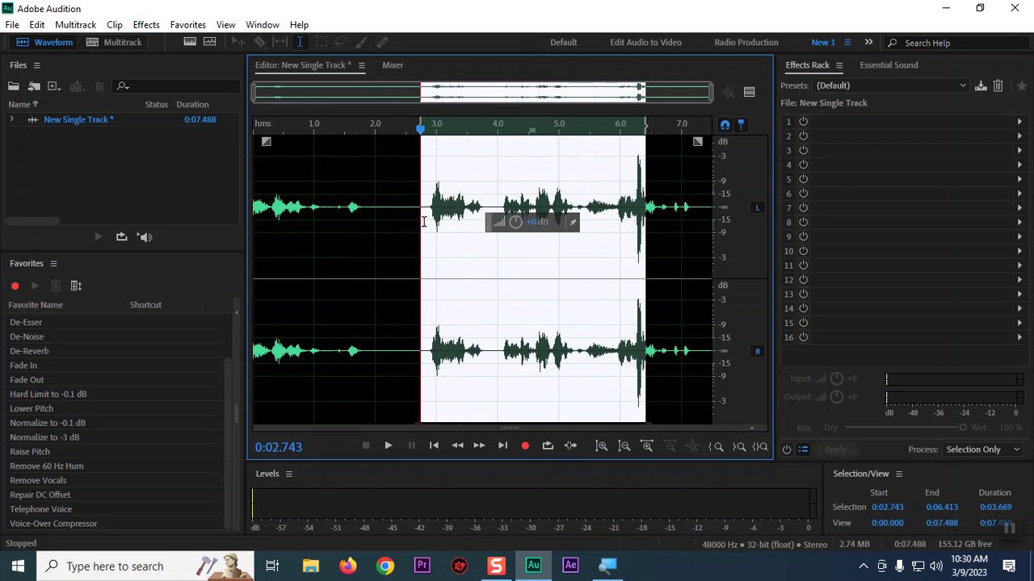
{"action": "key", "text": "space"}
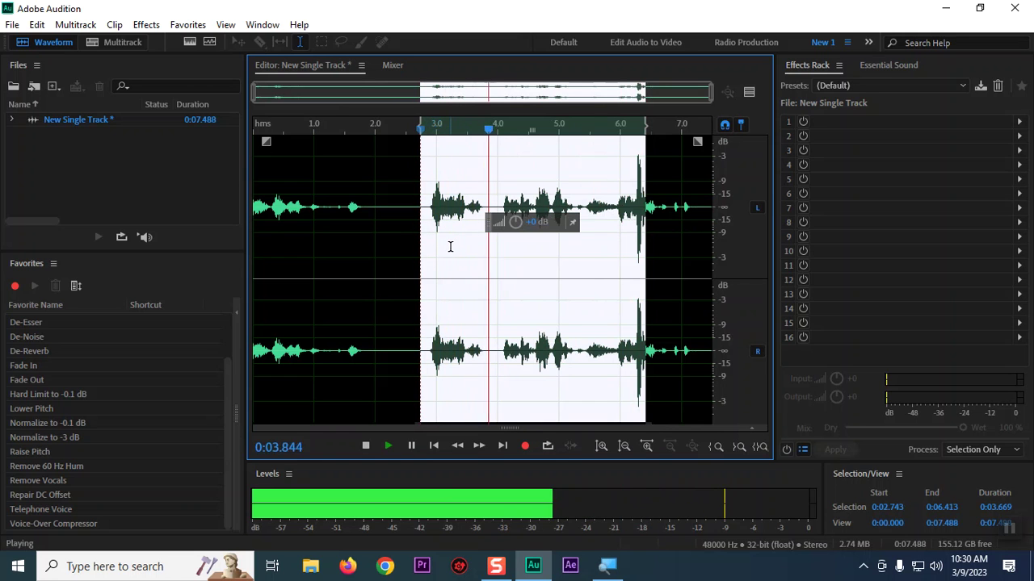
{"action": "key", "text": "space"}
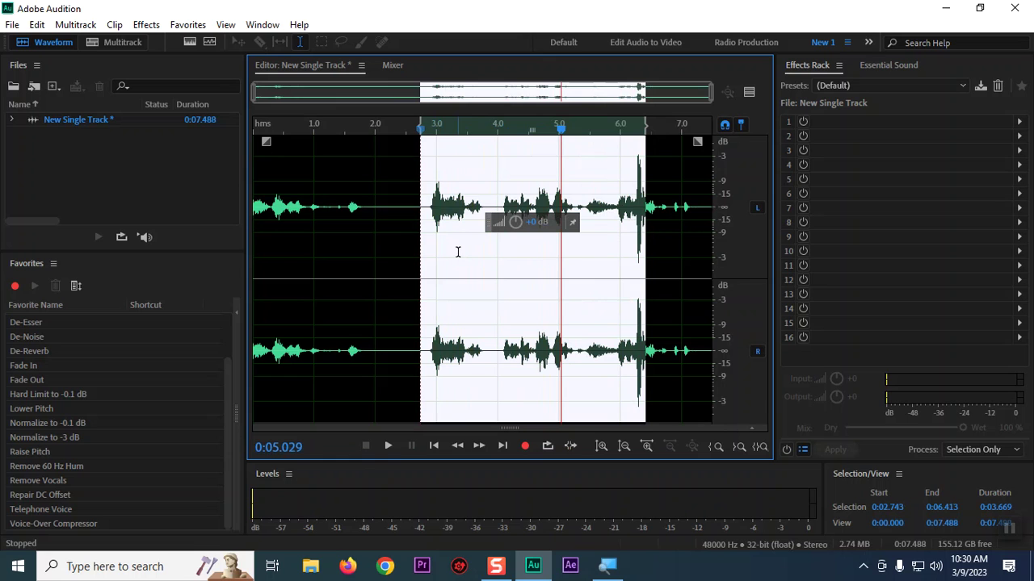
Delete the entire current take and record a new one of about 33.5 seconds in the same file.
{"action": "key", "text": "ctrl+a"}
{"action": "key", "text": "Delete"}
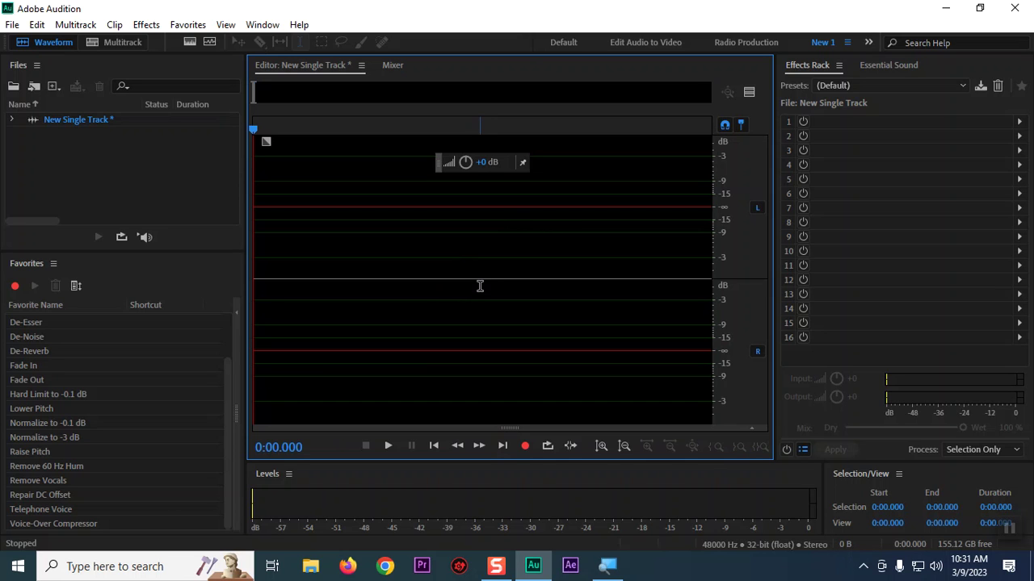
{"action": "left_click", "coordinate": [525, 446]}
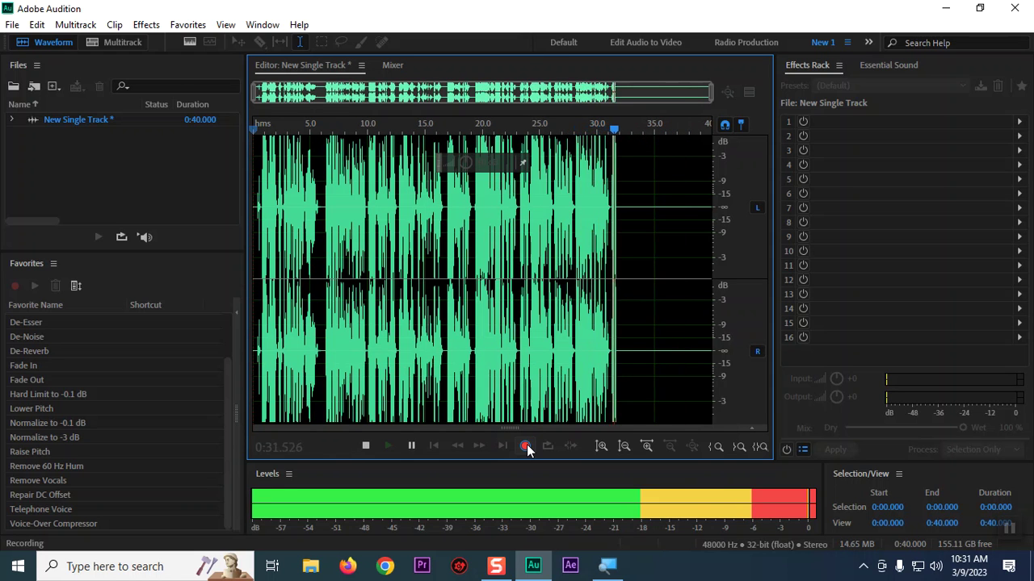
{"action": "left_click", "coordinate": [525, 447]}
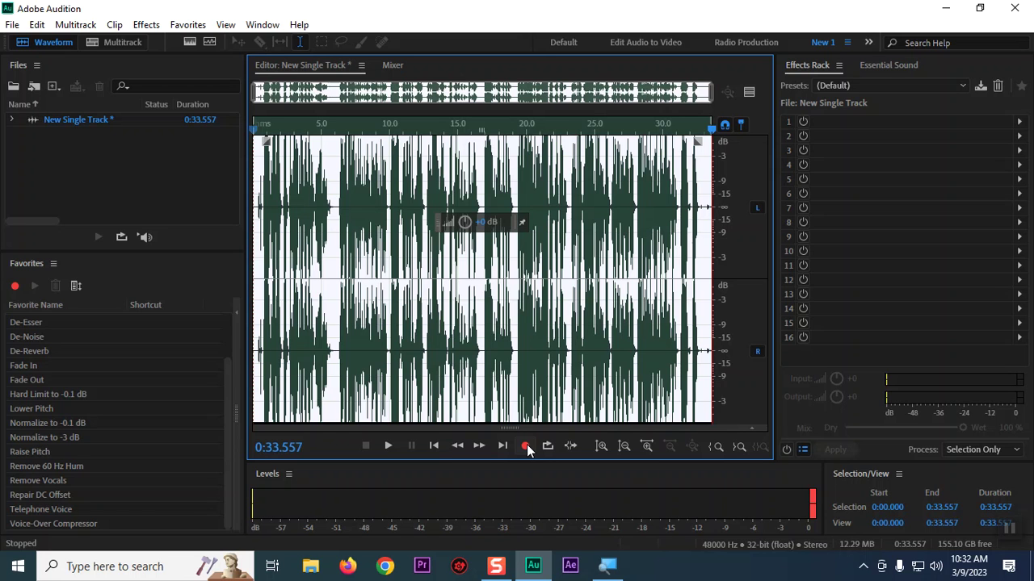
Clear the selection, play about the first 2 seconds, and lower the whole recording's volume with the on-waveform gain control.
{"action": "key", "text": "ctrl+shift+a"}
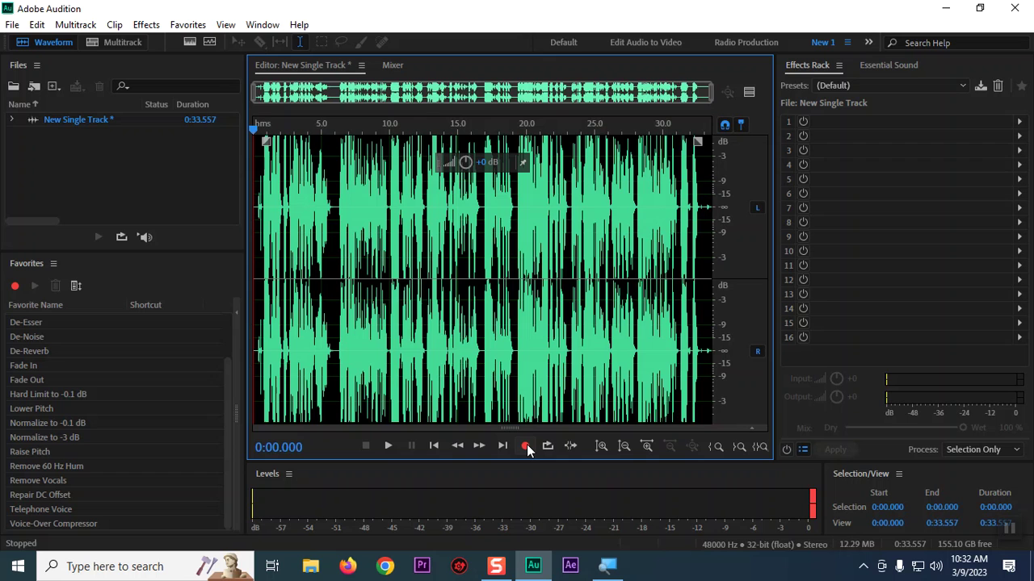
{"action": "key", "text": "space"}
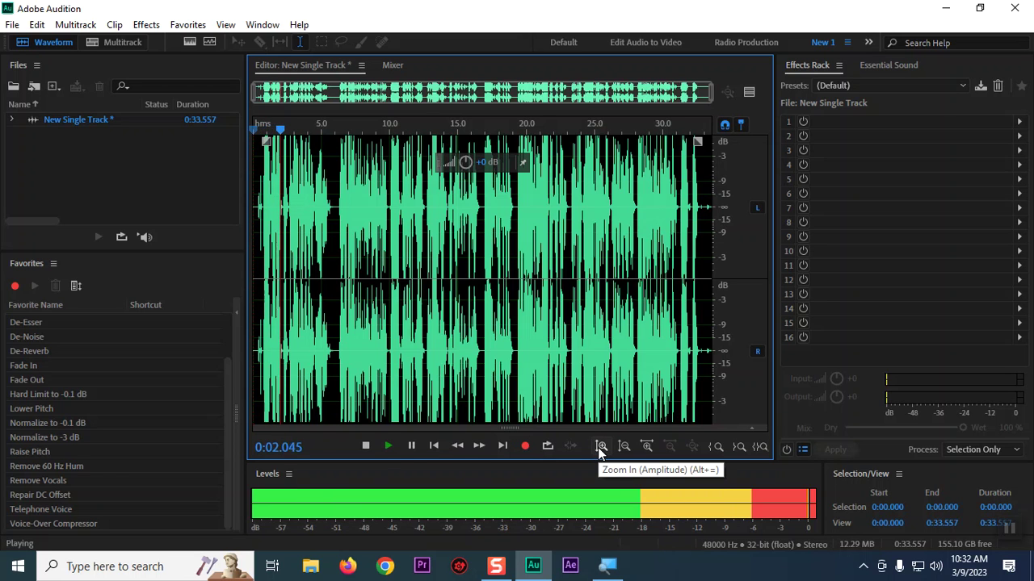
{"action": "key", "text": "space"}
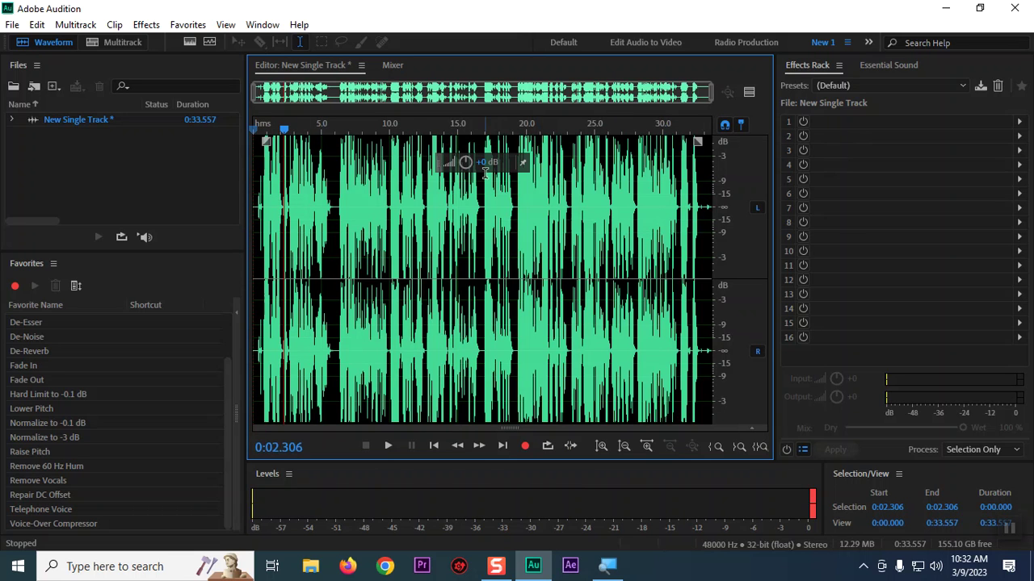
{"action": "left_click_drag", "start_coordinate": [487, 163], "coordinate": [475, 162]}
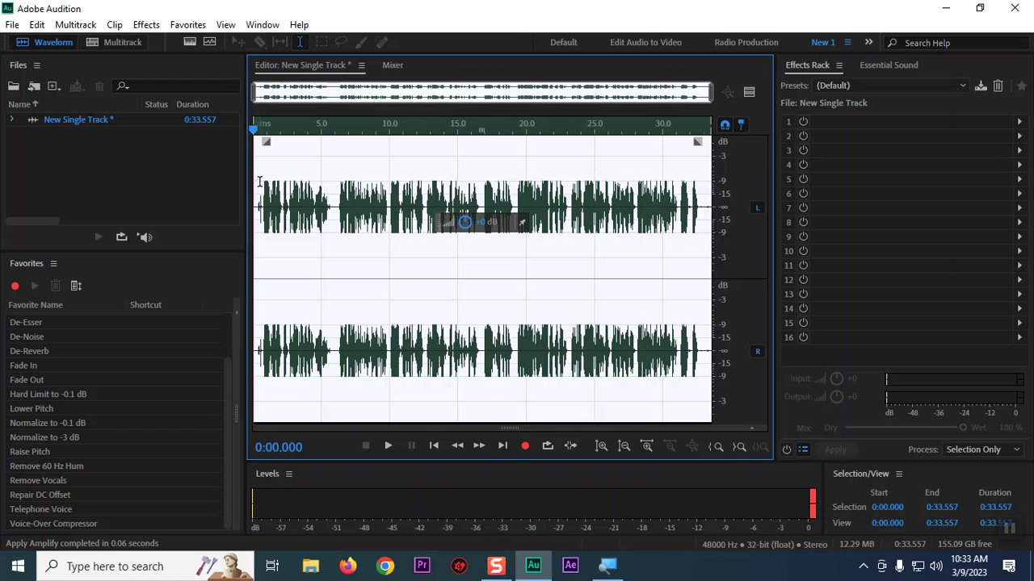
Practise selecting parts of the waveform, including about 12.2 to 27.1 seconds, and clear each selection.
{"action": "left_click_drag", "start_coordinate": [420, 192], "coordinate": [623, 198]}
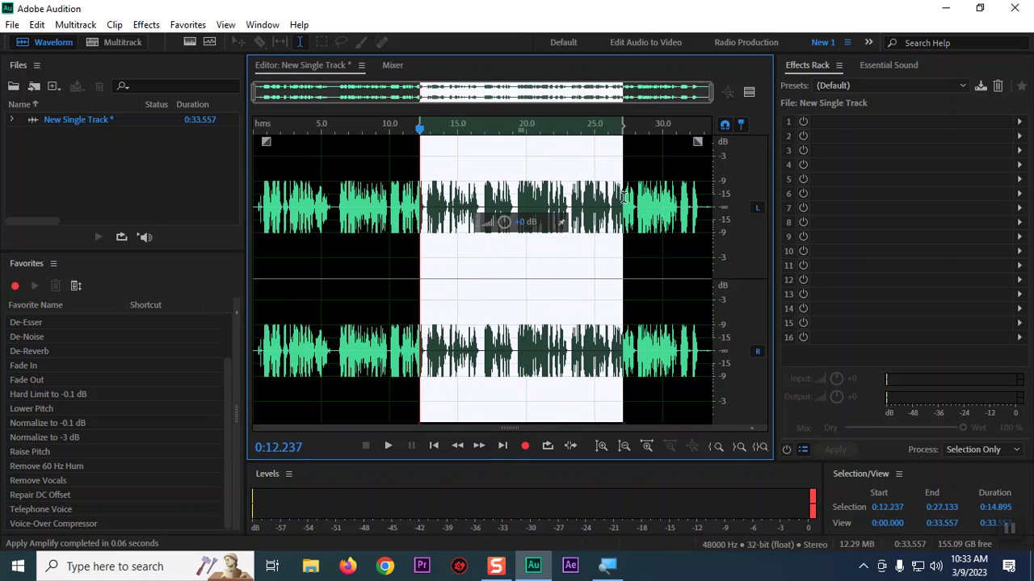
{"action": "left_click", "coordinate": [526, 202]}
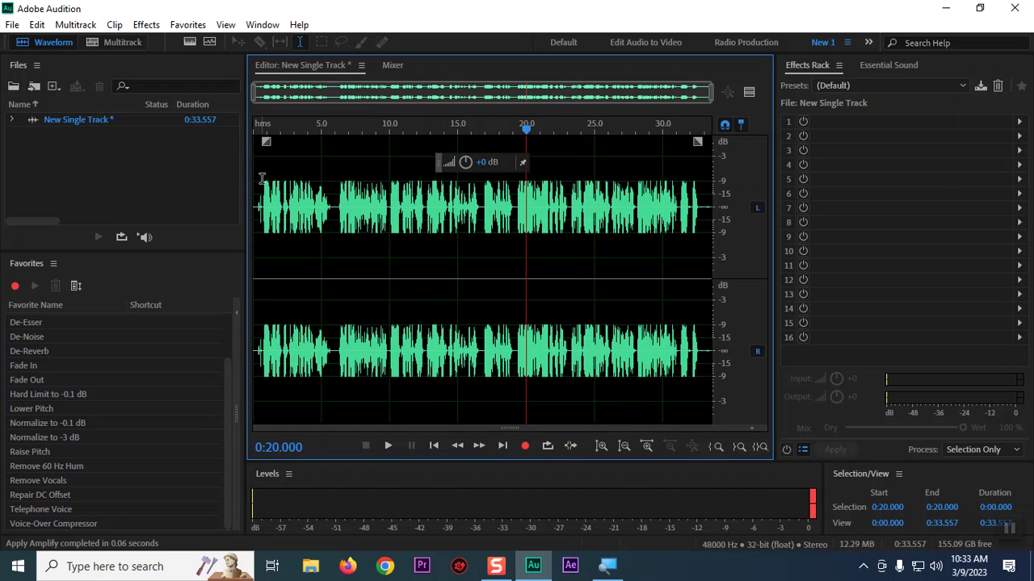
{"action": "left_click_drag", "start_coordinate": [279, 190], "coordinate": [508, 195]}
{"action": "left_click", "coordinate": [538, 243]}
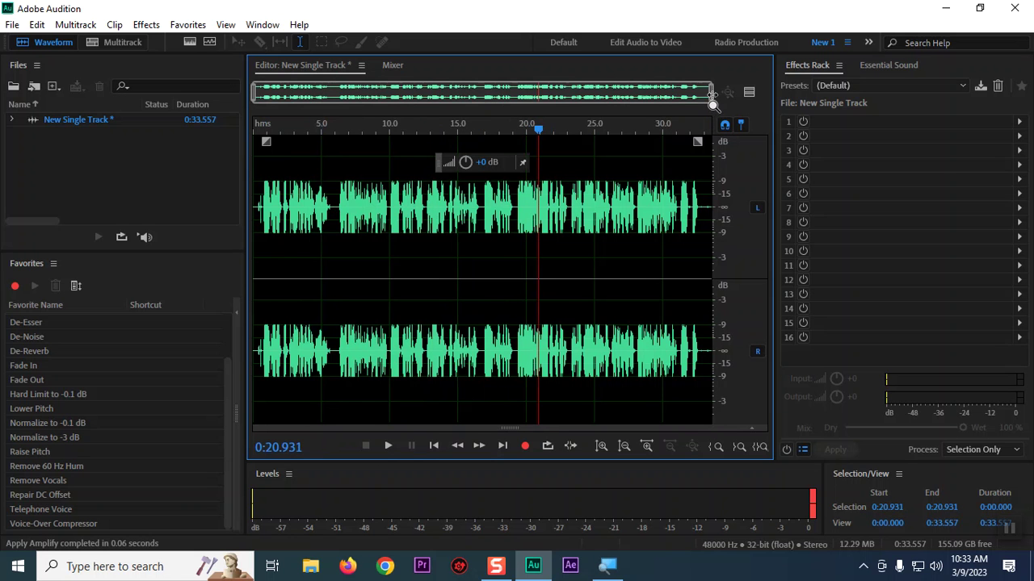
Zoom into about the first 3.3 seconds, raise the recording's gain slightly, and select the entire waveform.
{"action": "left_click_drag", "start_coordinate": [713, 96], "coordinate": [301, 97]}
{"action": "left_click_drag", "start_coordinate": [263, 207], "coordinate": [306, 207]}
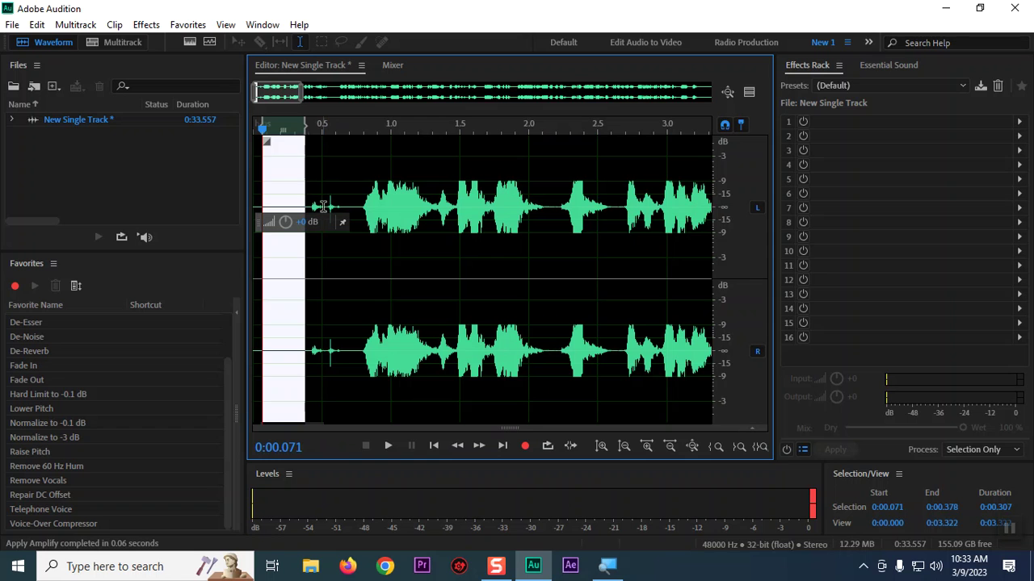
{"action": "left_click", "coordinate": [462, 145]}
{"action": "left_click_drag", "start_coordinate": [482, 160], "coordinate": [564, 167]}
{"action": "key", "text": "ctrl+a"}
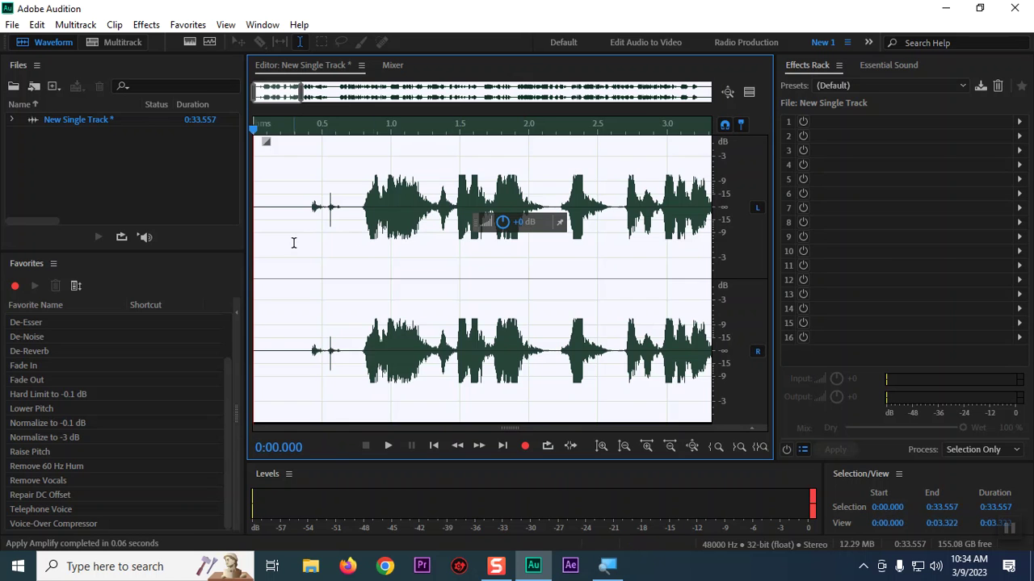
Select the small noises before the first words, about 0.39 to 0.61 seconds, and play the recording until about 4.4 seconds.
{"action": "left_click", "coordinate": [326, 210]}
{"action": "left_click_drag", "start_coordinate": [307, 208], "coordinate": [338, 202]}
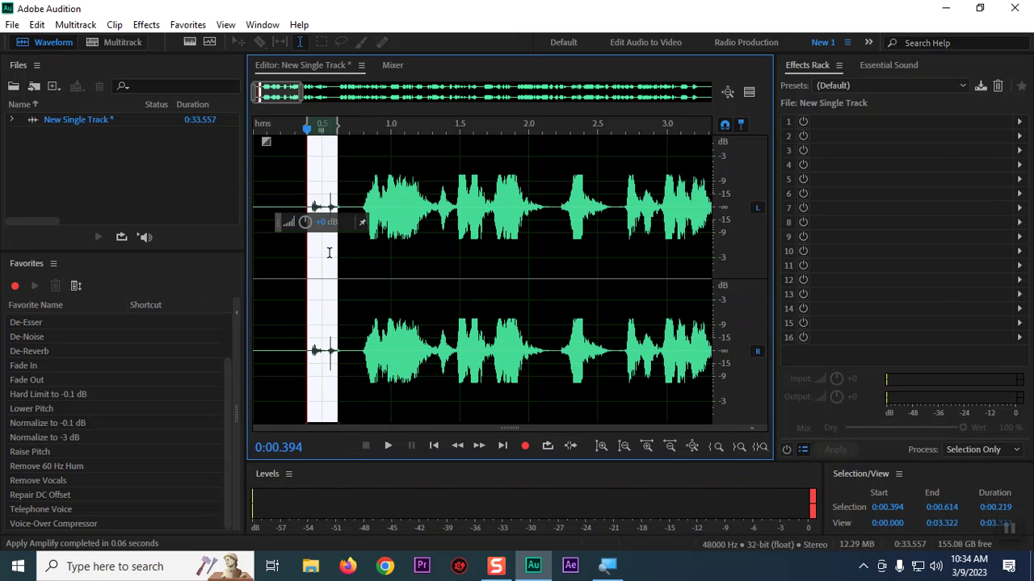
{"action": "left_click", "coordinate": [268, 287]}
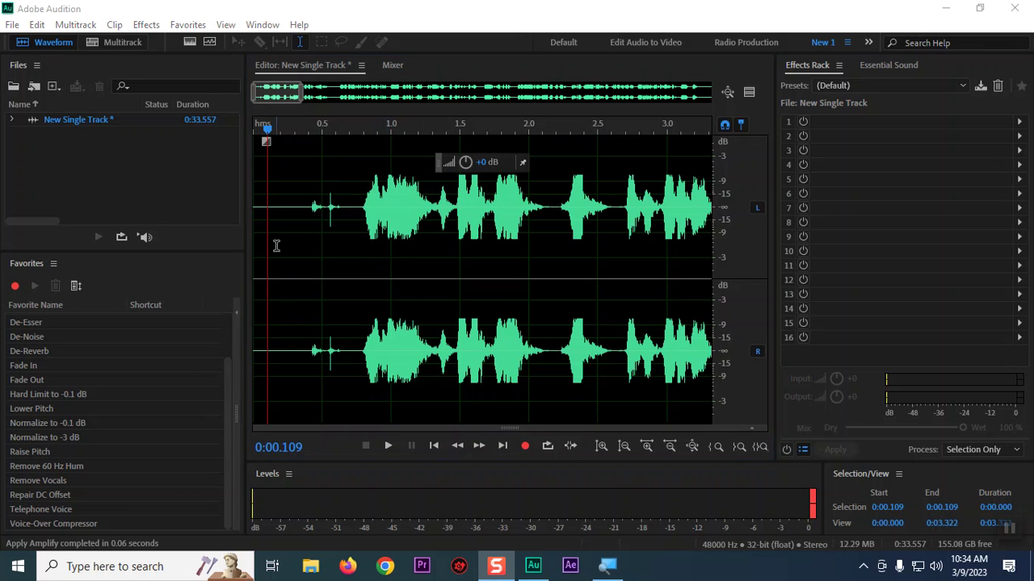
{"action": "left_click_drag", "start_coordinate": [263, 205], "coordinate": [334, 208]}
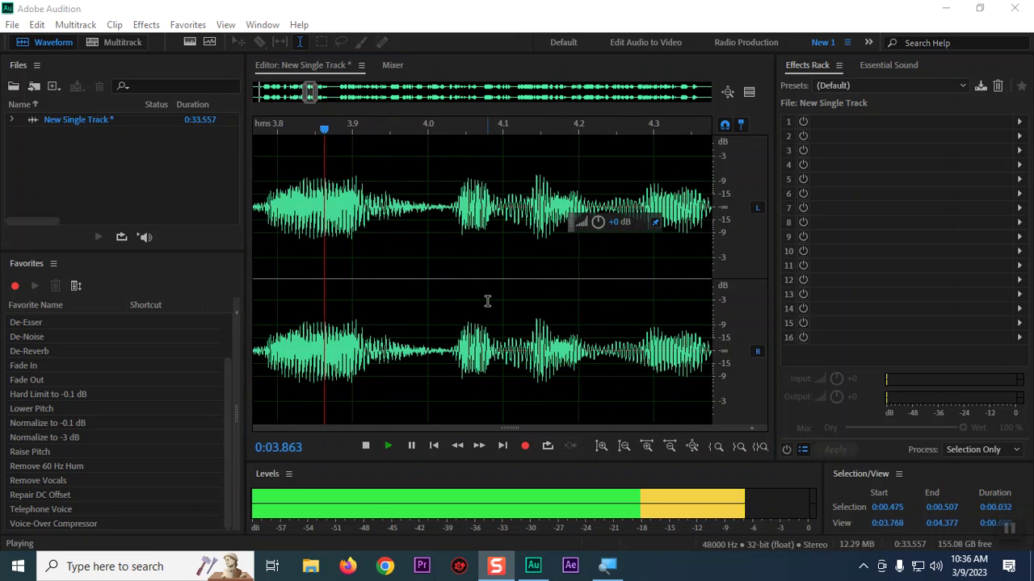
{"action": "key", "text": "space"}
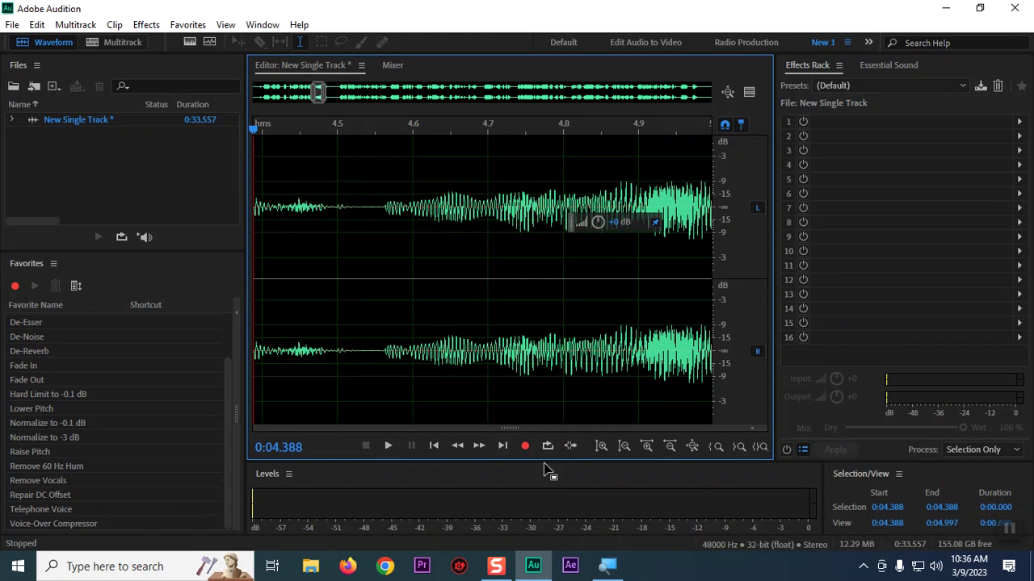
Widen the view to about the first 14 seconds of the recording and move the playhead to 6.9 seconds.
{"action": "left_click_drag", "start_coordinate": [323, 92], "coordinate": [685, 95]}
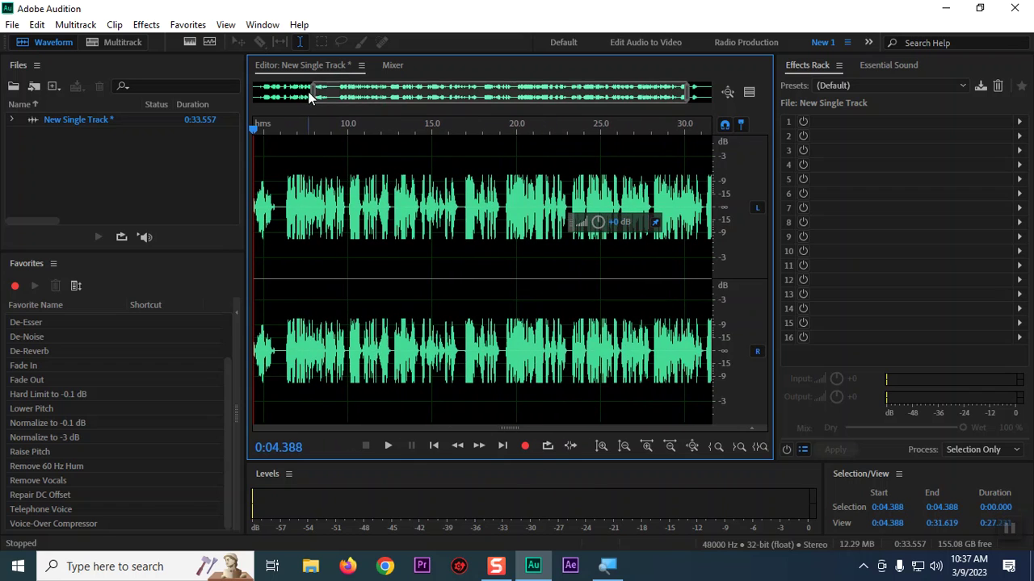
{"action": "left_click_drag", "start_coordinate": [311, 95], "coordinate": [289, 94]}
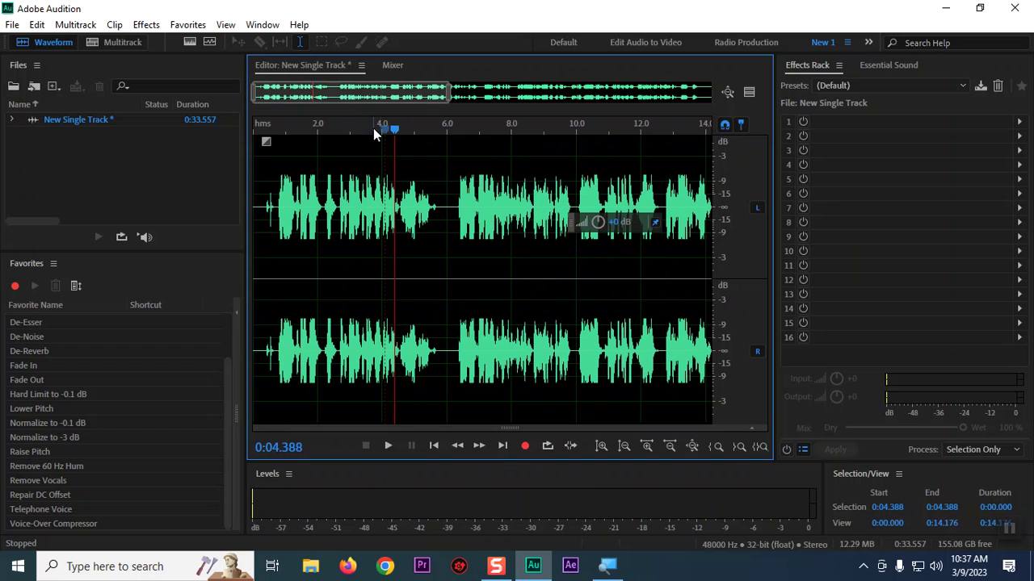
{"action": "left_click_drag", "start_coordinate": [391, 130], "coordinate": [474, 131]}
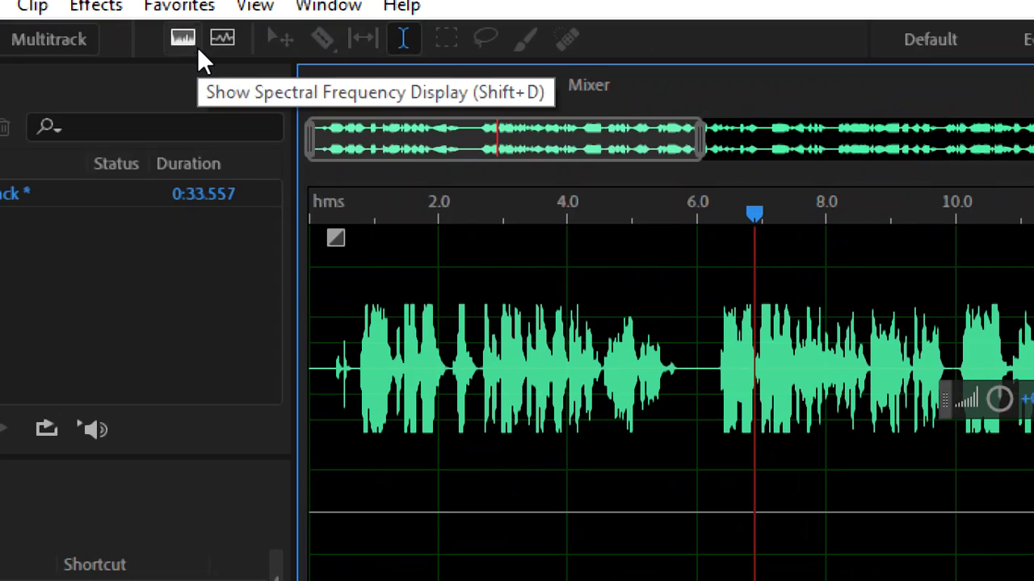
Examine the recording in the Spectral Frequency and Spectral Pitch displays, try selecting parts of it, and return to the plain waveform.
{"action": "left_click", "coordinate": [199, 50]}
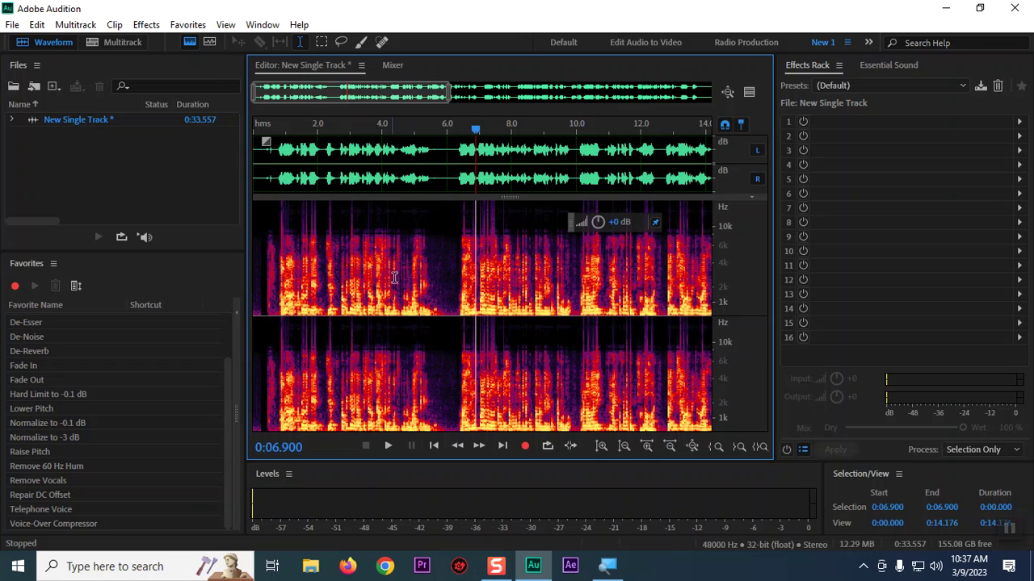
{"action": "left_click", "coordinate": [210, 42]}
{"action": "left_click_drag", "start_coordinate": [308, 270], "coordinate": [652, 295]}
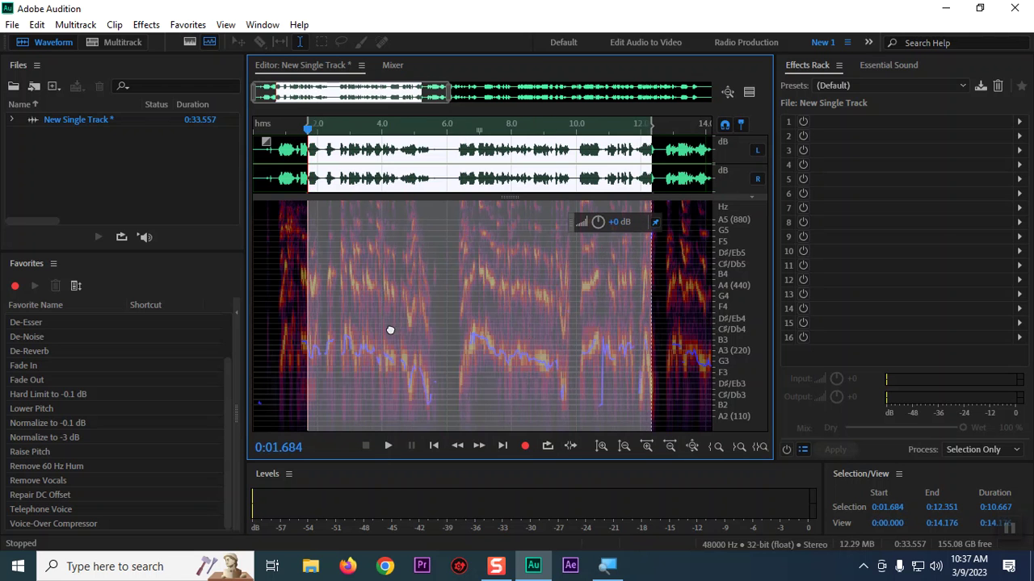
{"action": "left_click", "coordinate": [277, 279]}
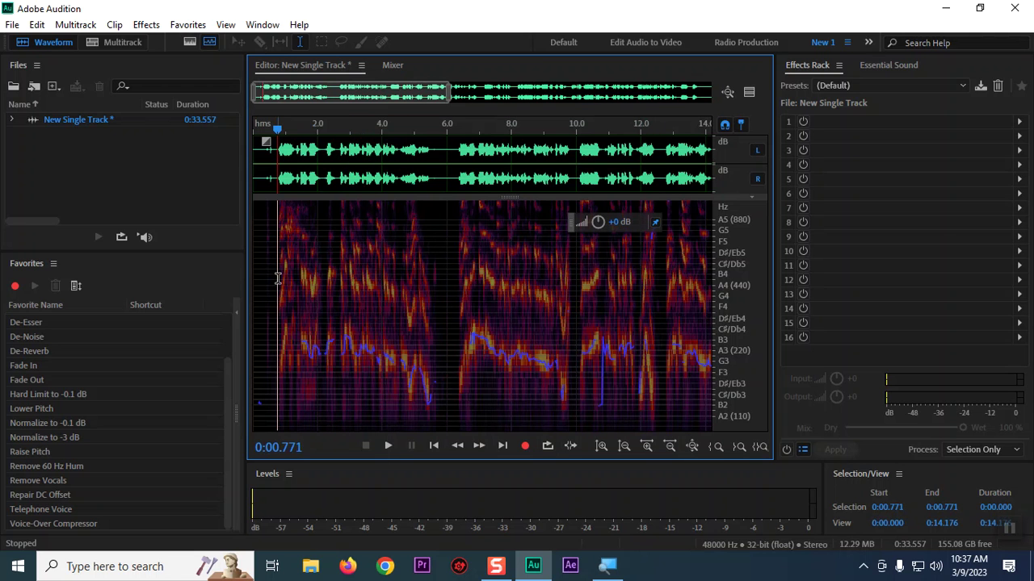
{"action": "left_click_drag", "start_coordinate": [279, 279], "coordinate": [565, 286]}
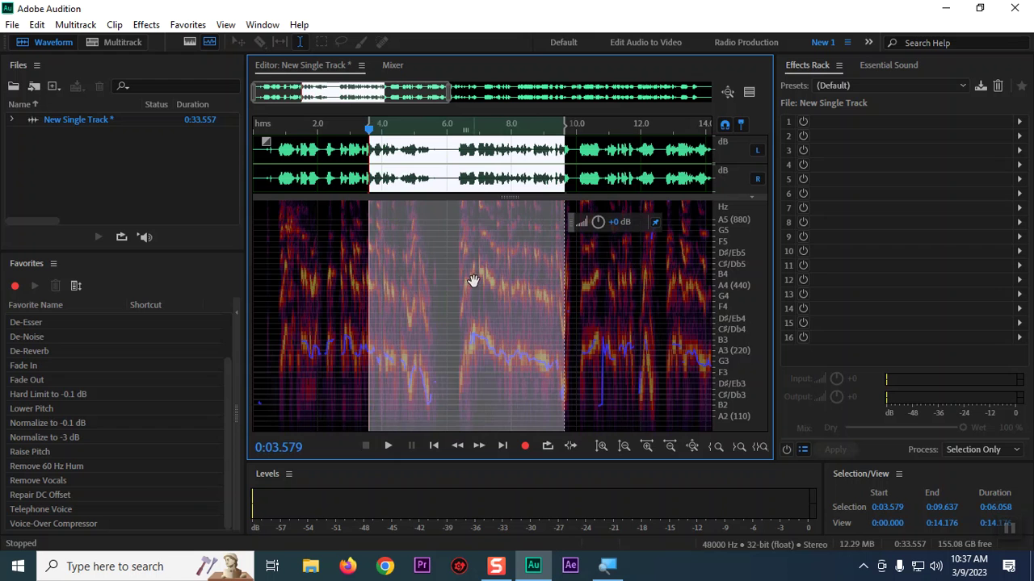
{"action": "left_click", "coordinate": [272, 254]}
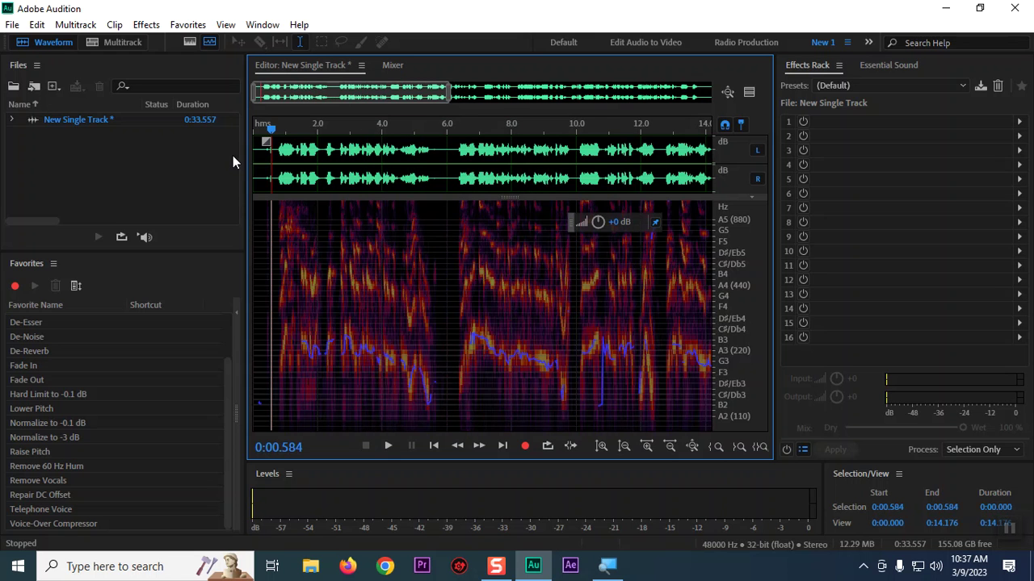
{"action": "left_click", "coordinate": [191, 43]}
{"action": "left_click", "coordinate": [191, 43]}
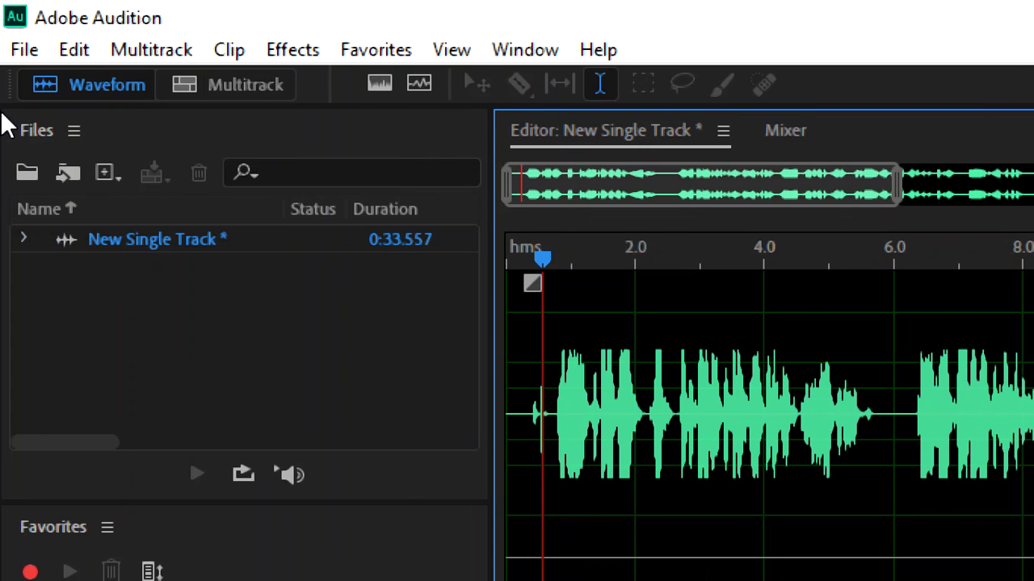
Start a new multitrack session and name it New Multitrack Audio.
{"action": "left_click", "coordinate": [247, 87]}
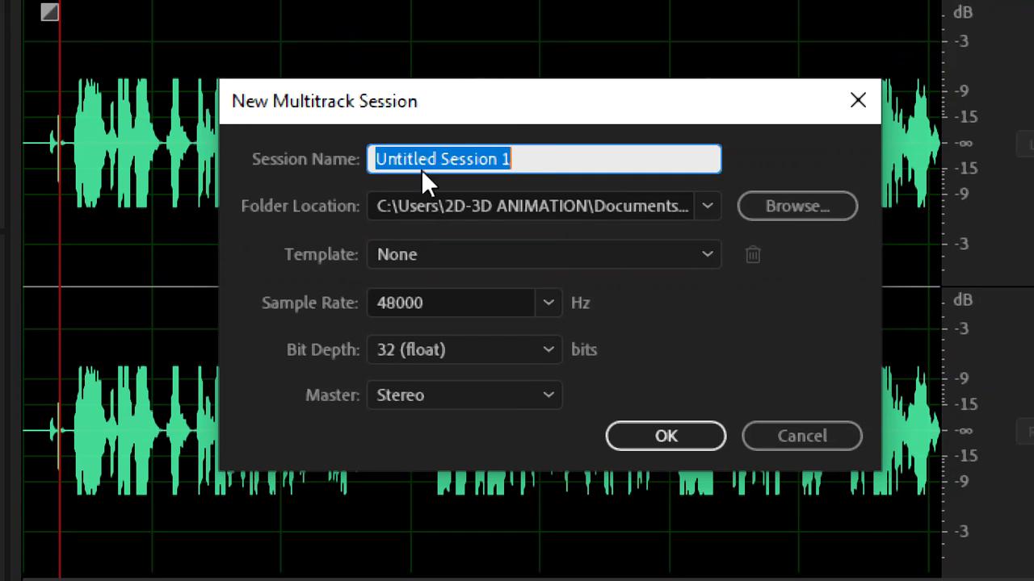
{"action": "key", "text": "Tab"}
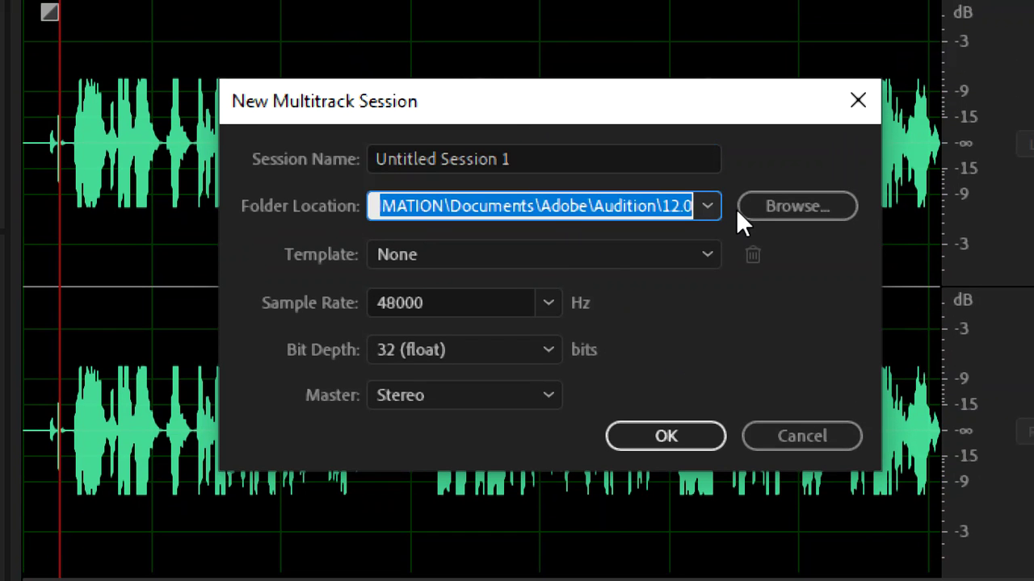
{"action": "left_click_drag", "start_coordinate": [528, 162], "coordinate": [264, 143]}
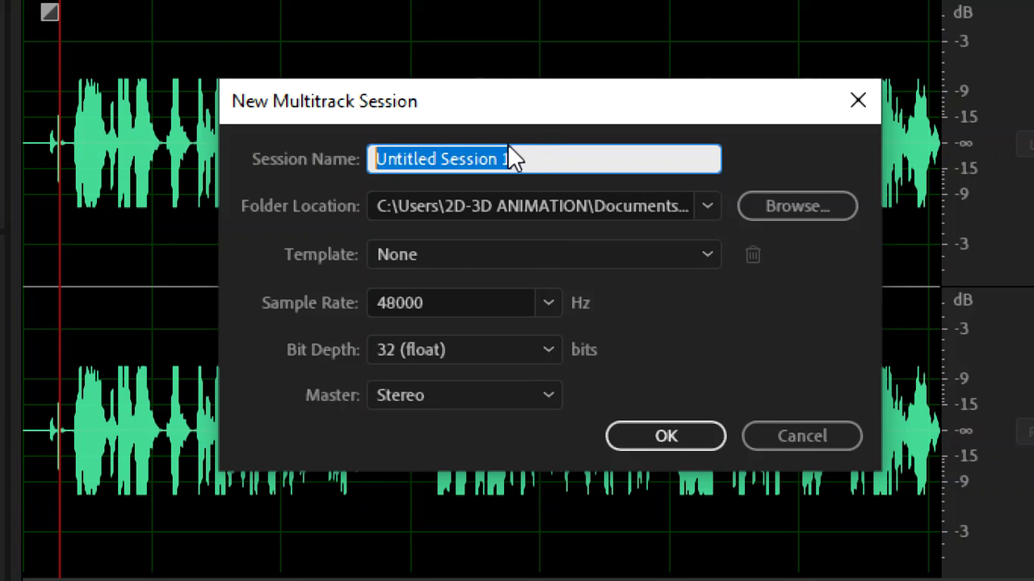
{"action": "type", "text": "New "}
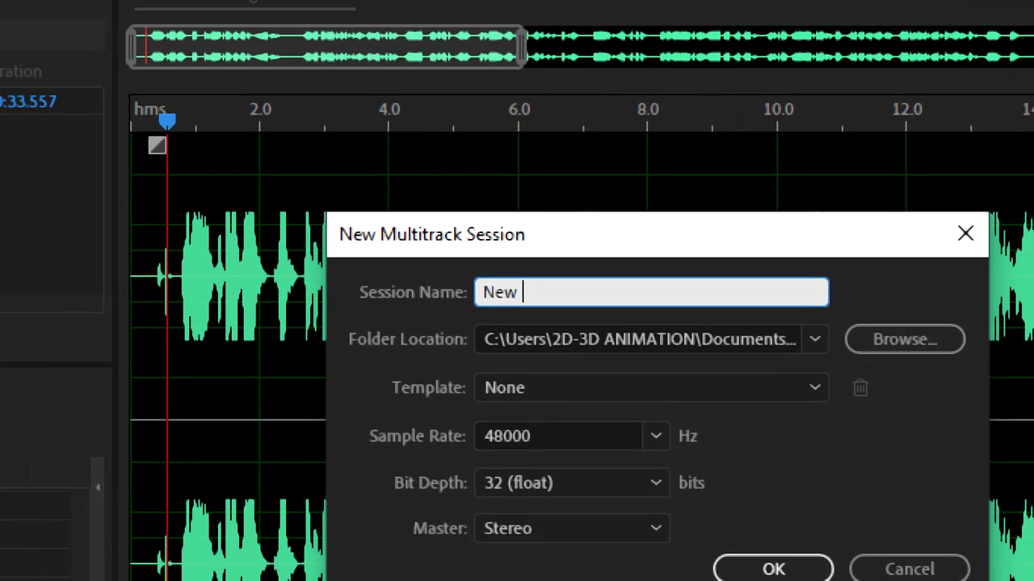
{"action": "type", "text": "Multitrack"}
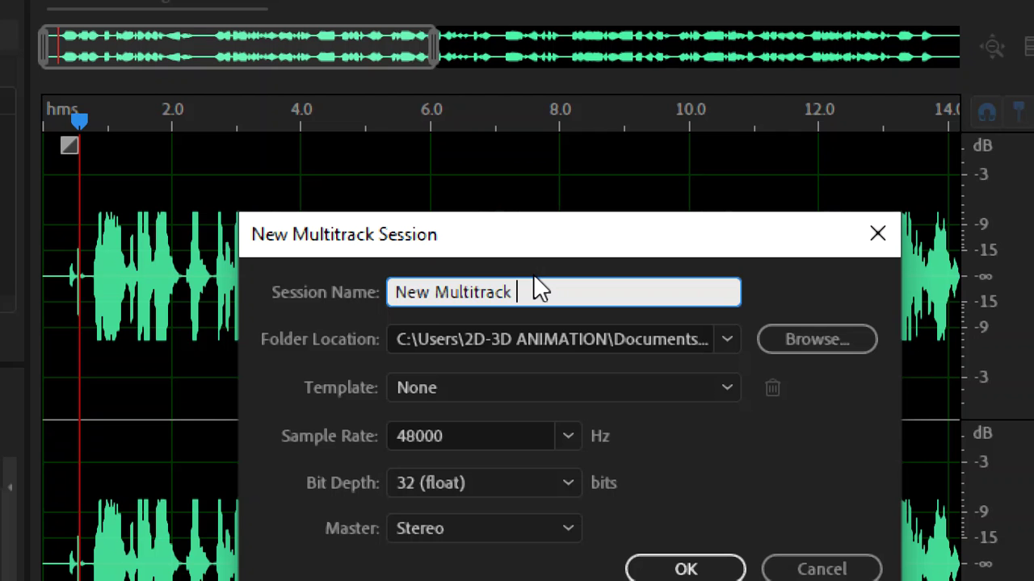
{"action": "type", "text": "Audio"}
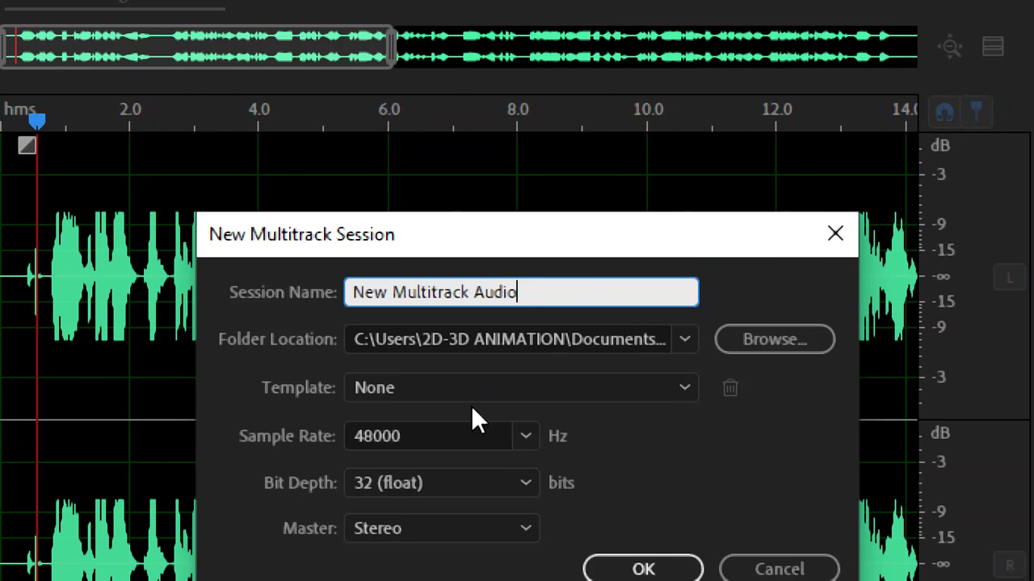
Review the templates, keep None, create the session at 48000 Hz, 32 (float) bits with a Stereo master, and look through its tracks.
{"action": "left_click", "coordinate": [432, 388]}
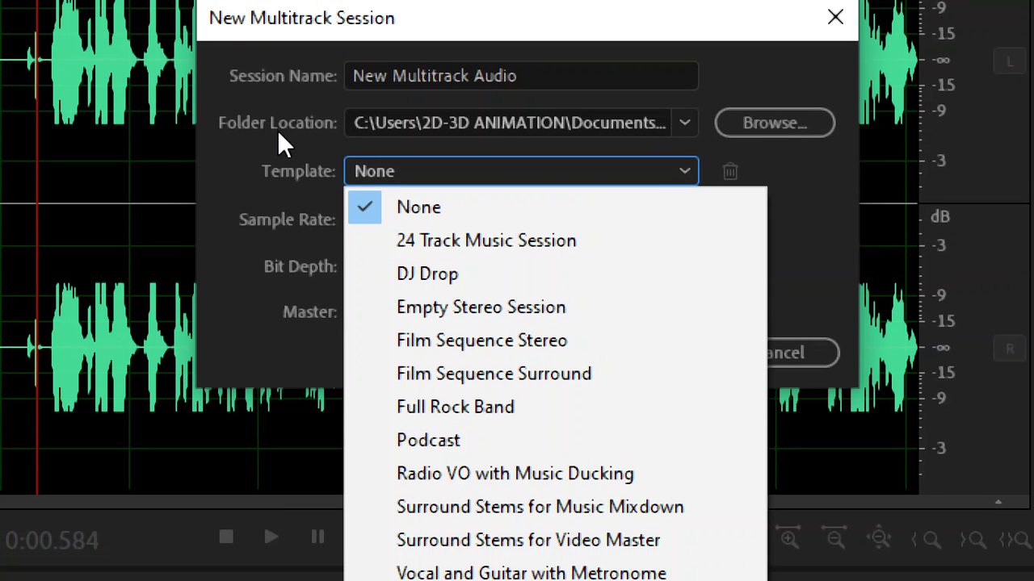
{"action": "left_click", "coordinate": [261, 97]}
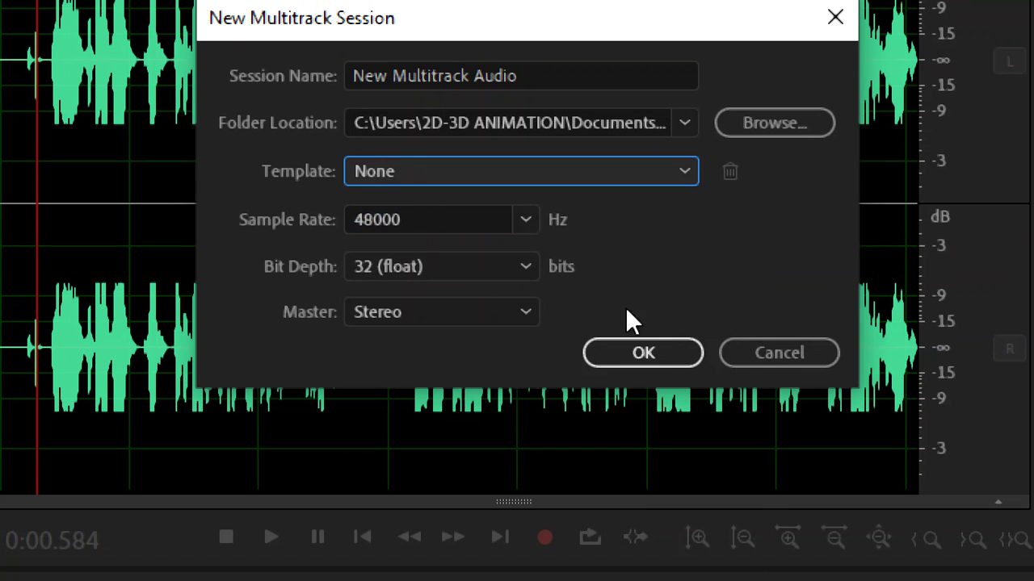
{"action": "left_click", "coordinate": [671, 365]}
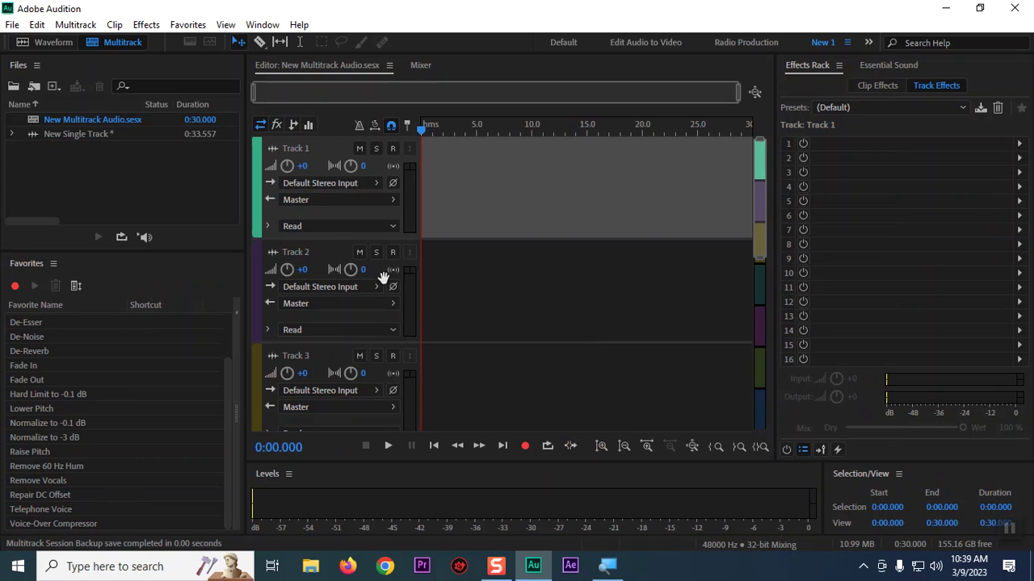
{"action": "scroll", "coordinate": [407, 325], "scroll_direction": "down", "scroll_amount": 5}
{"action": "scroll", "coordinate": [402, 349], "scroll_direction": "up", "scroll_amount": 5}
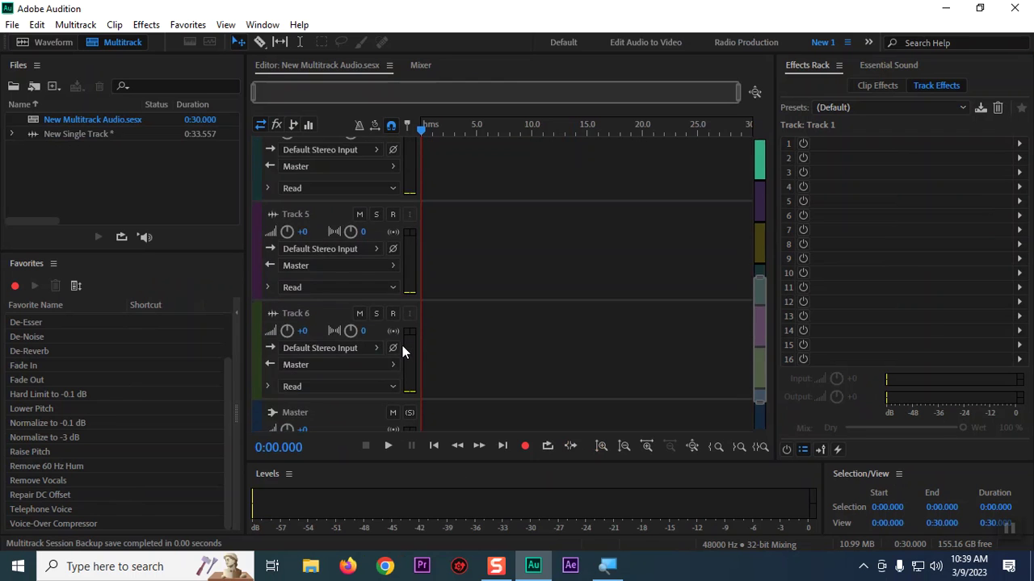
{"action": "scroll", "coordinate": [402, 347], "scroll_direction": "down", "scroll_amount": 4}
{"action": "scroll", "coordinate": [402, 344], "scroll_direction": "up", "scroll_amount": 5}
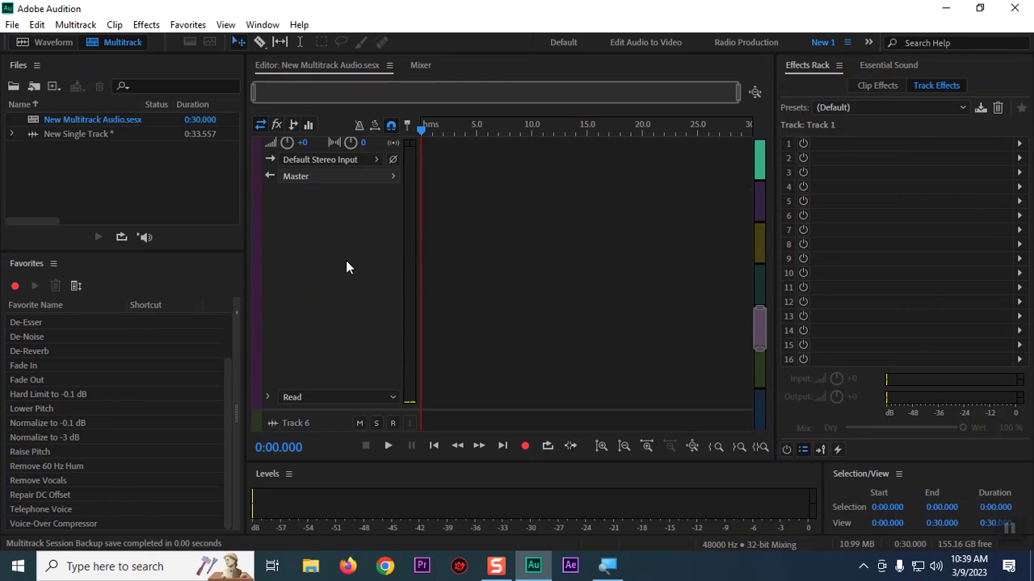
{"action": "scroll", "coordinate": [346, 267], "scroll_direction": "down", "scroll_amount": 3}
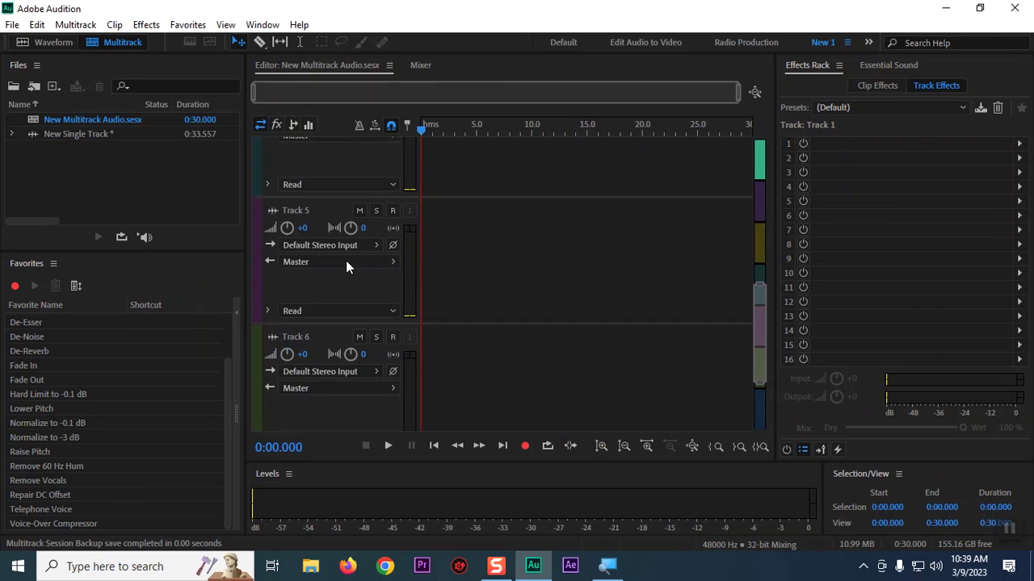
{"action": "scroll", "coordinate": [346, 260], "scroll_direction": "up", "scroll_amount": 2}
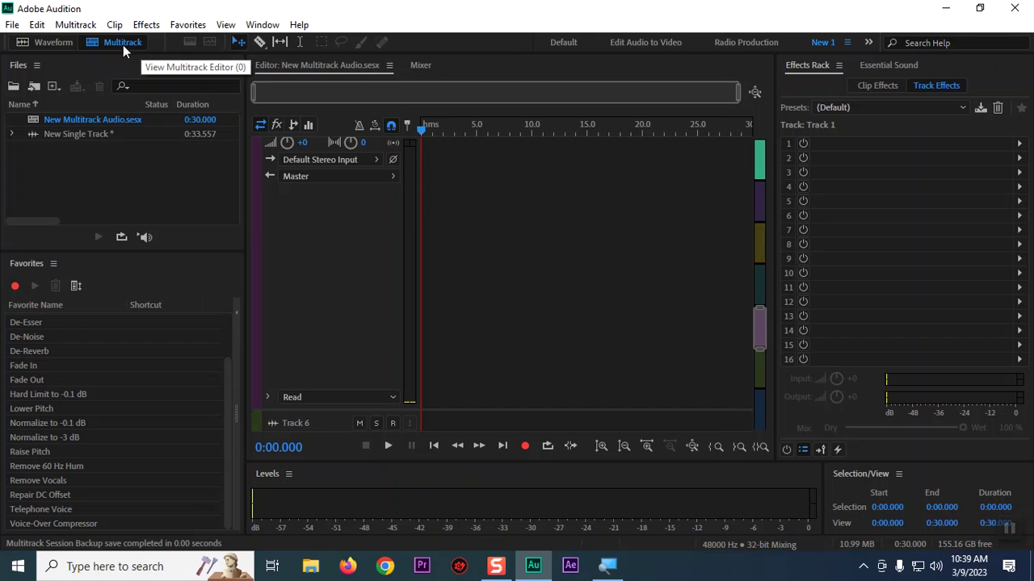
Return to the waveform editor and close both New Single Track and New Multitrack Audio, discarding the unsaved changes.
{"action": "left_click", "coordinate": [46, 43]}
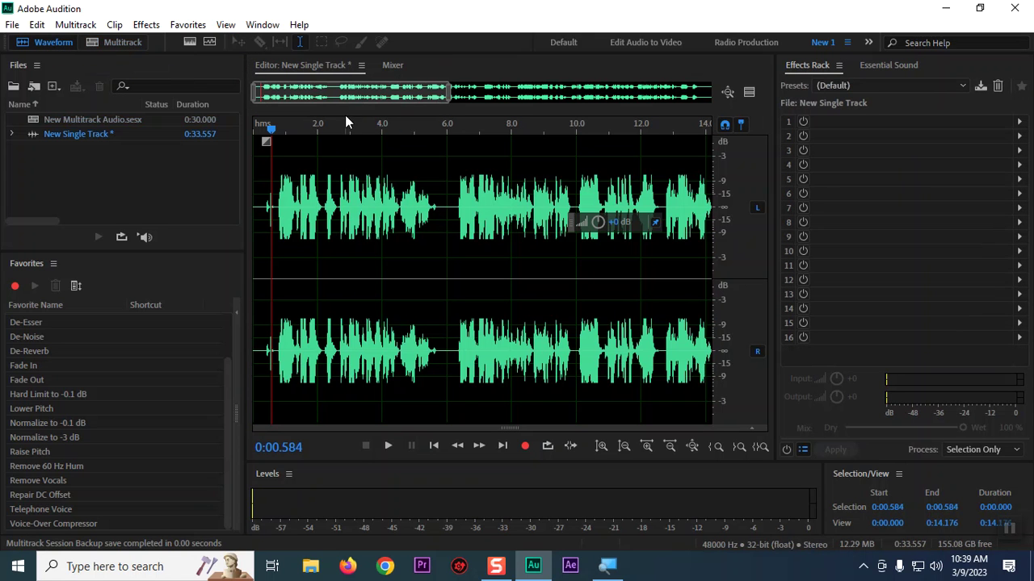
{"action": "left_click", "coordinate": [101, 121]}
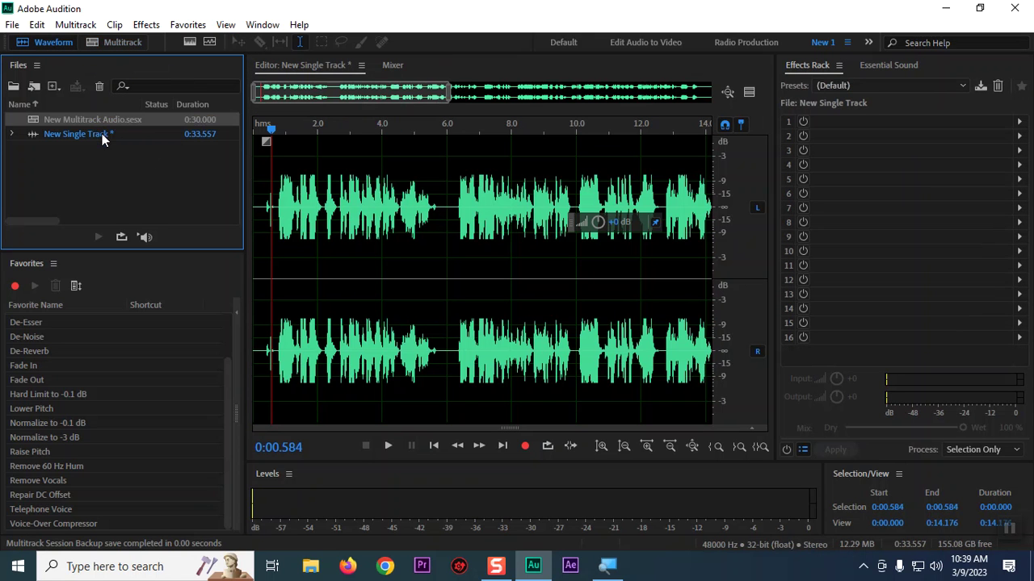
{"action": "left_click", "coordinate": [94, 140]}
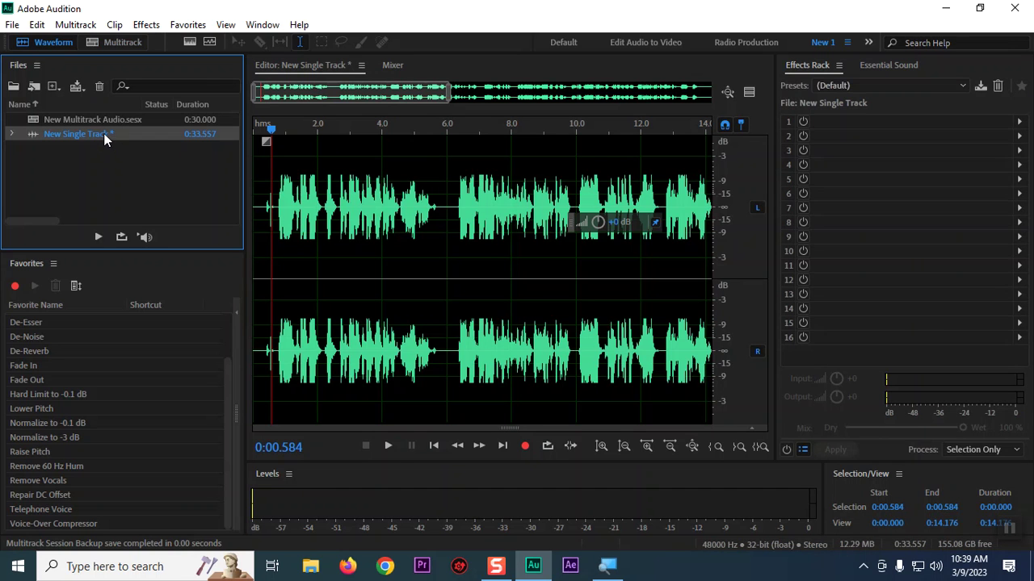
{"action": "key", "text": "Delete"}
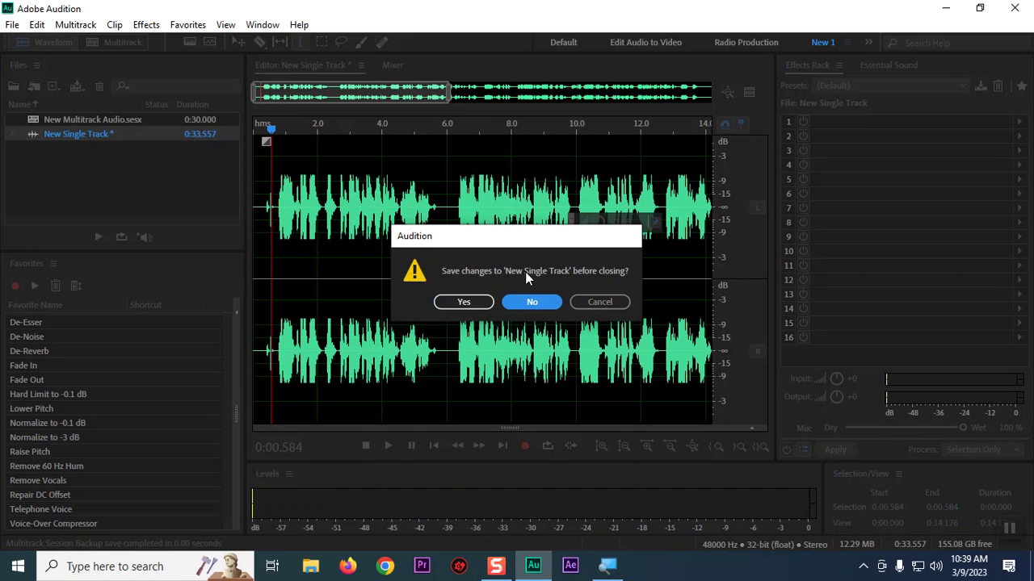
{"action": "left_click", "coordinate": [506, 302]}
{"action": "left_click", "coordinate": [84, 122]}
{"action": "key", "text": "Delete"}
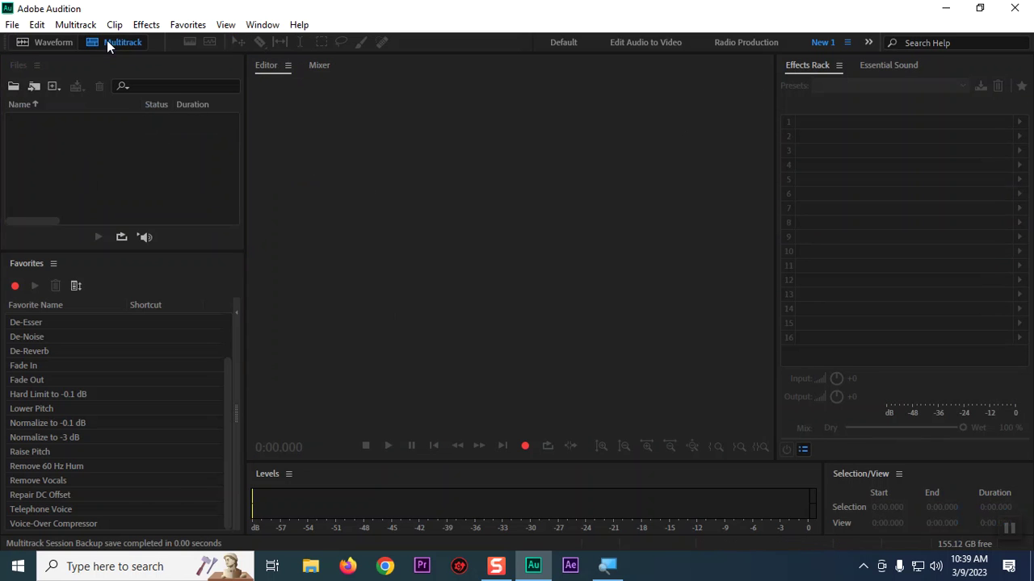
Create another multitrack session with the default name, no template and default audio settings, and look through its tracks.
{"action": "left_click", "coordinate": [107, 43]}
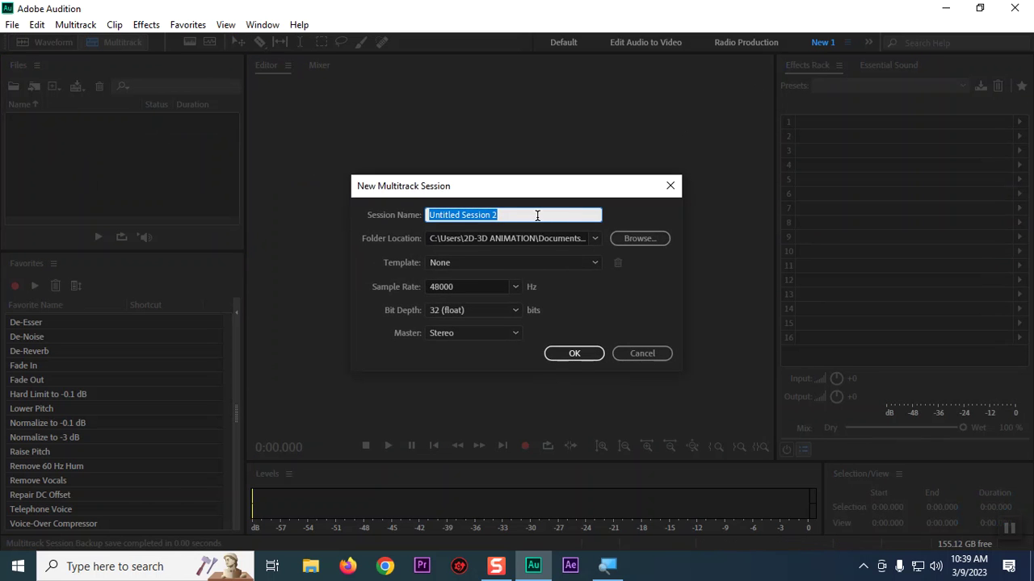
{"action": "left_click", "coordinate": [583, 352]}
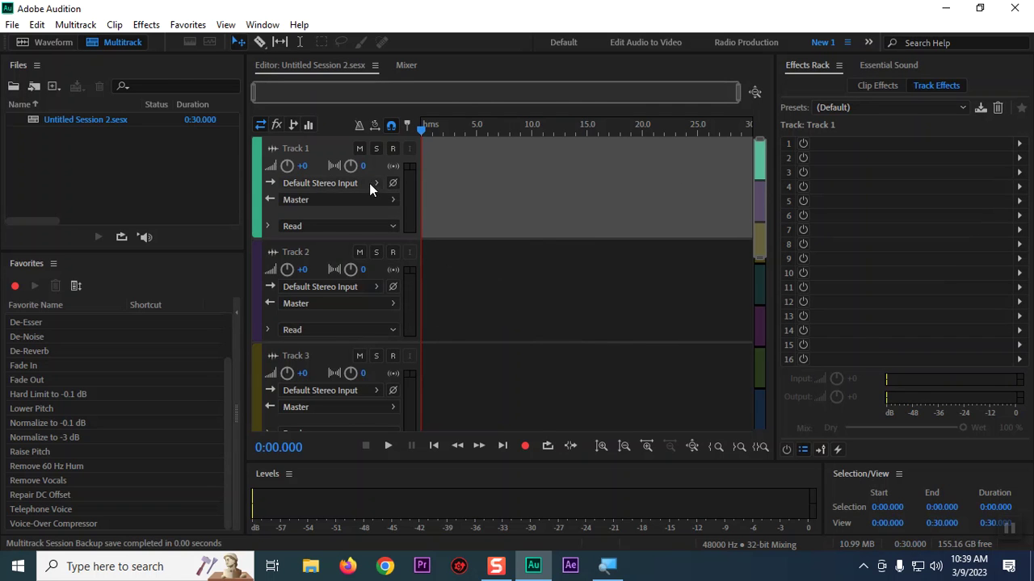
{"action": "scroll", "coordinate": [534, 236], "scroll_direction": "down", "scroll_amount": 2}
{"action": "scroll", "coordinate": [534, 236], "scroll_direction": "up", "scroll_amount": 1}
{"action": "scroll", "coordinate": [534, 236], "scroll_direction": "down", "scroll_amount": 2}
{"action": "scroll", "coordinate": [534, 236], "scroll_direction": "up", "scroll_amount": 4}
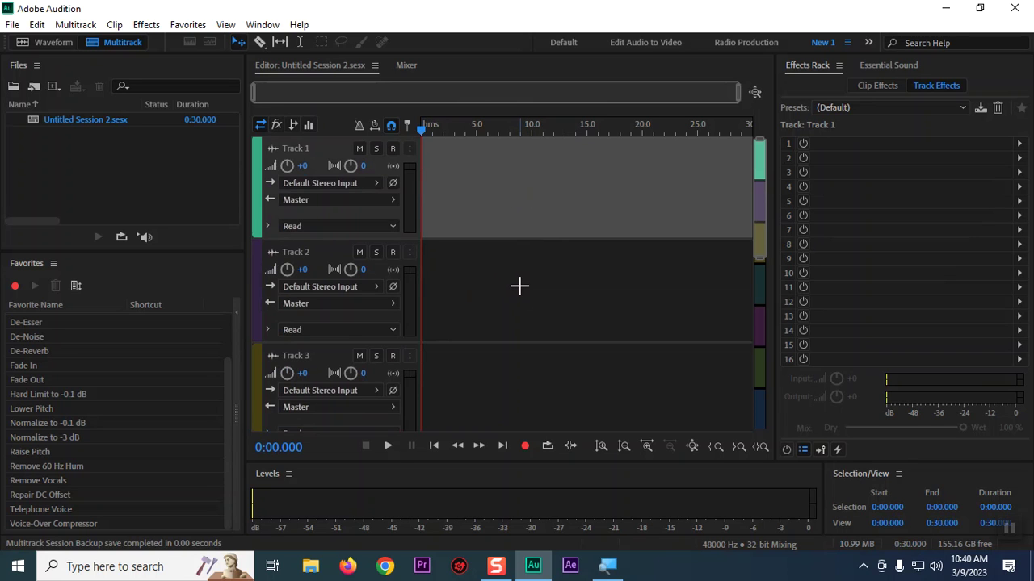
{"action": "scroll", "coordinate": [485, 283], "scroll_direction": "down", "scroll_amount": 1}
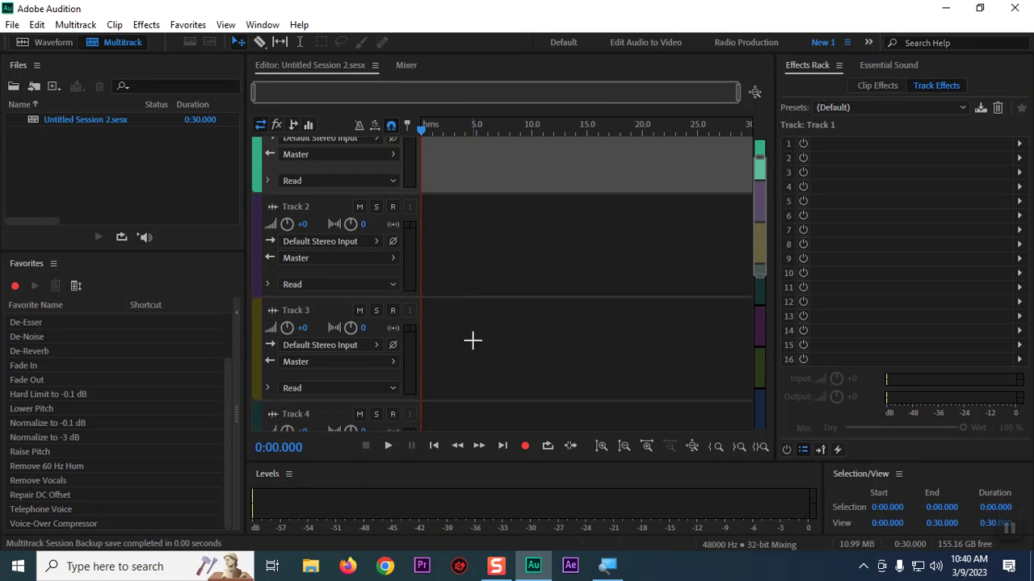
{"action": "scroll", "coordinate": [479, 342], "scroll_direction": "down", "scroll_amount": 1}
{"action": "scroll", "coordinate": [479, 342], "scroll_direction": "down", "scroll_amount": 1}
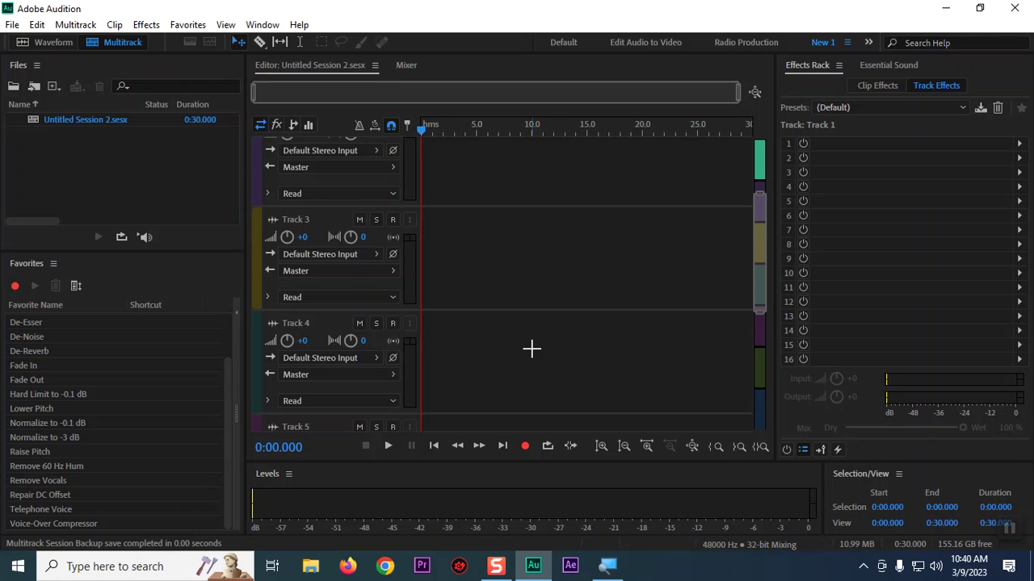
{"action": "scroll", "coordinate": [498, 274], "scroll_direction": "up", "scroll_amount": 3}
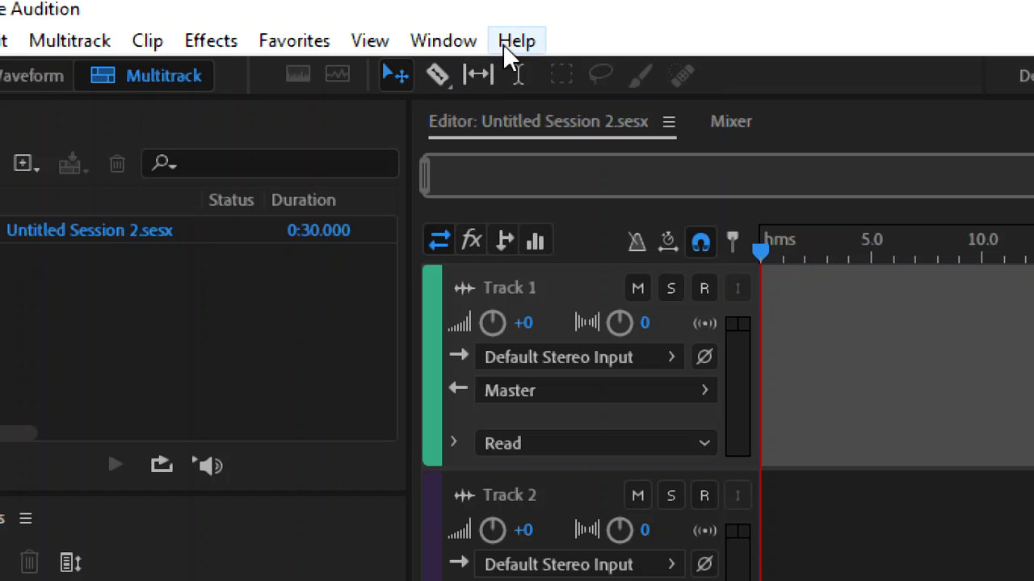
Close the untitled multitrack session and create a new stereo audio file at 48000 Hz, 32 (float) bits.
{"action": "left_click", "coordinate": [59, 380]}
{"action": "left_click", "coordinate": [68, 242]}
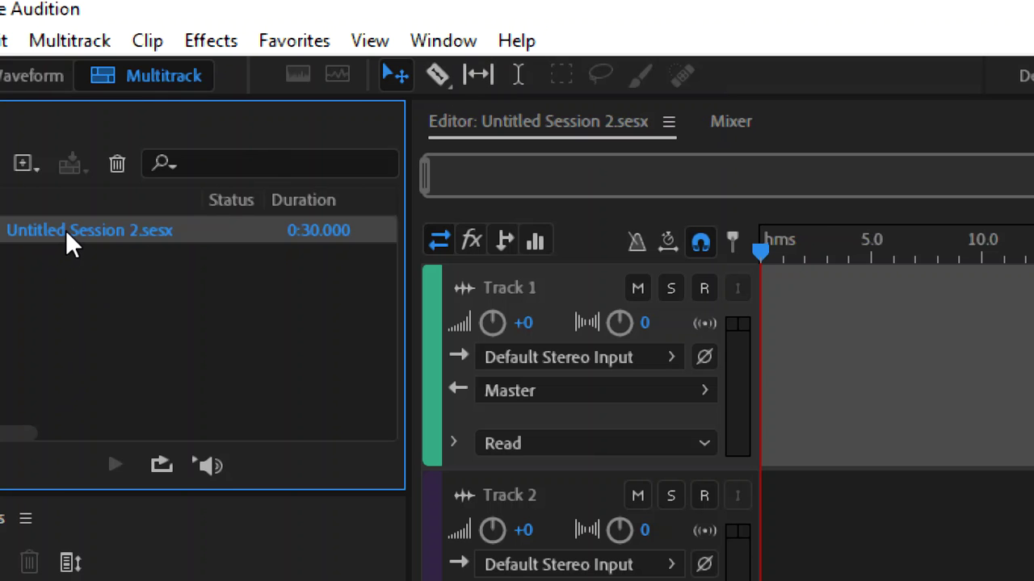
{"action": "key", "text": "Delete"}
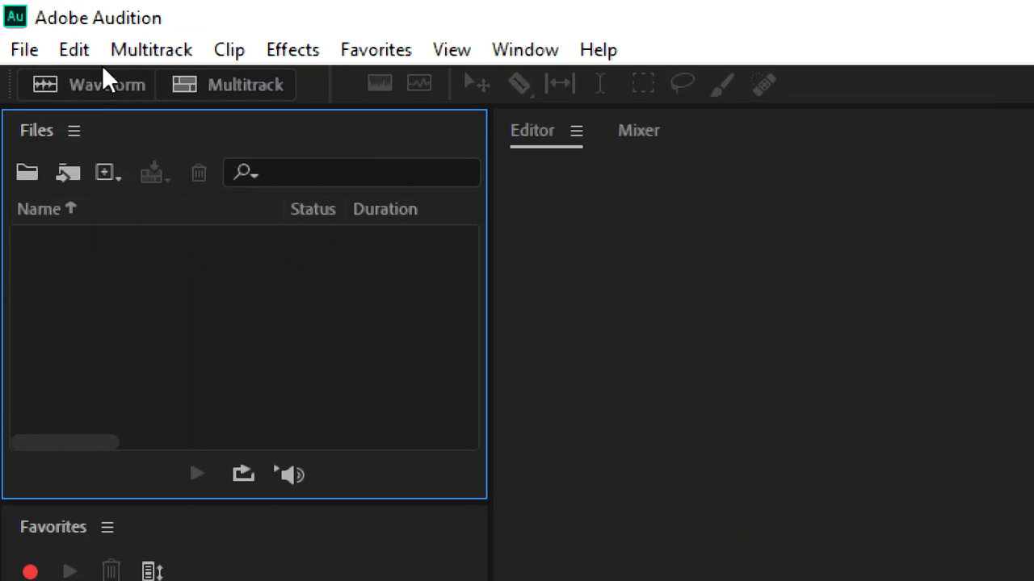
{"action": "left_click", "coordinate": [98, 85]}
{"action": "left_click", "coordinate": [559, 464]}
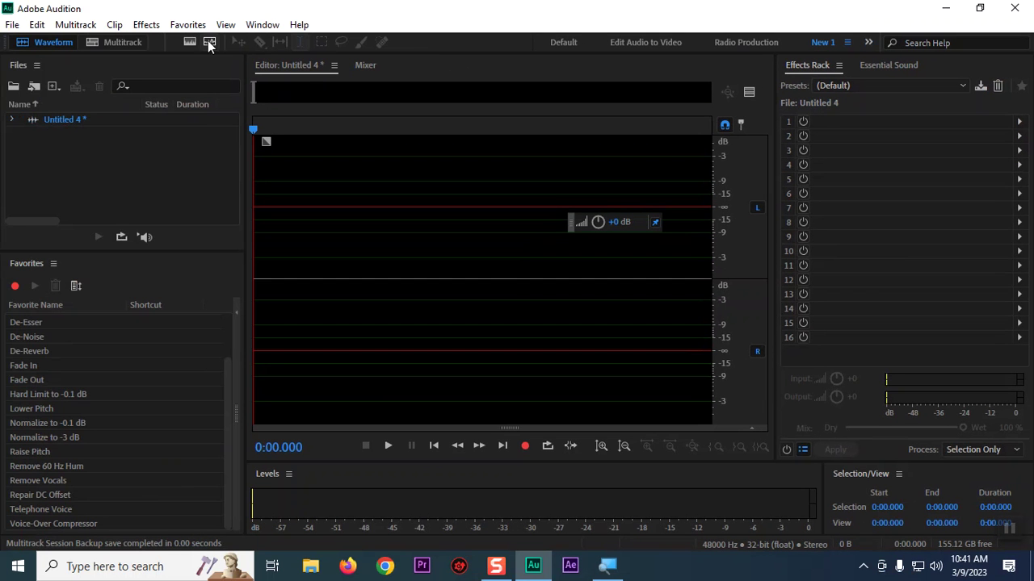
Record about 13.7 seconds of audio into the new file.
{"action": "key", "text": "super"}
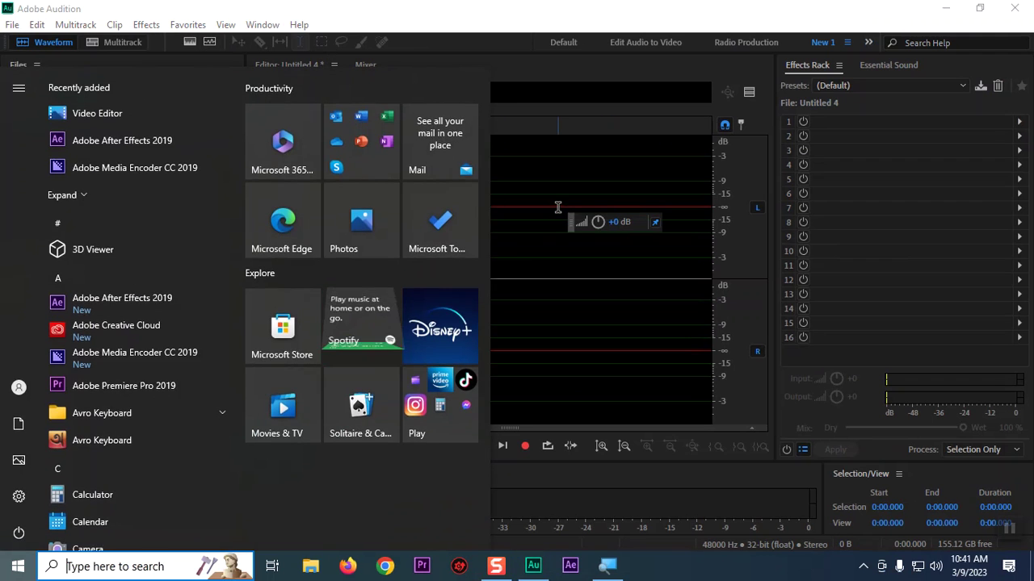
{"action": "key", "text": "super"}
{"action": "left_click", "coordinate": [529, 453]}
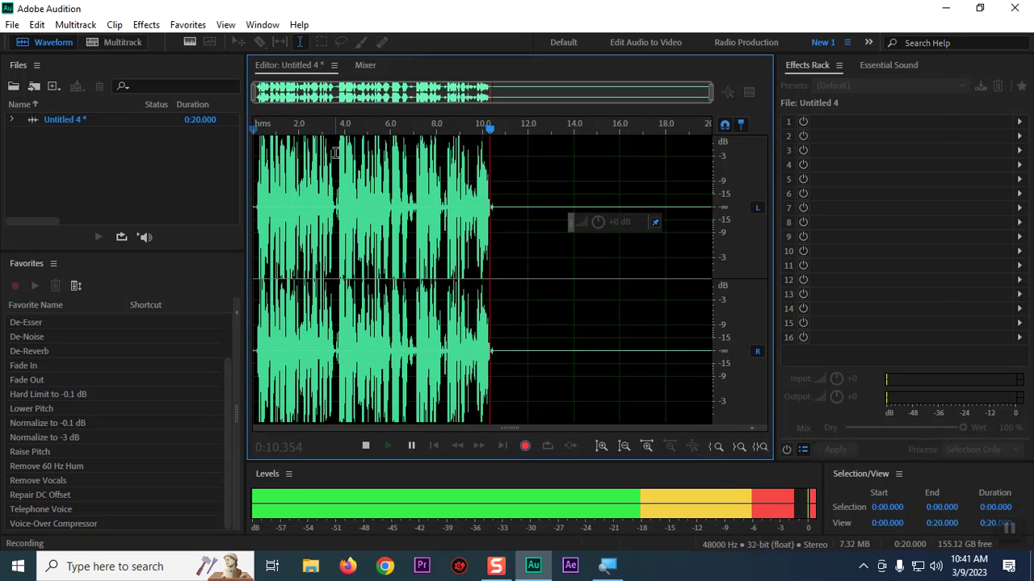
{"action": "left_click", "coordinate": [525, 446]}
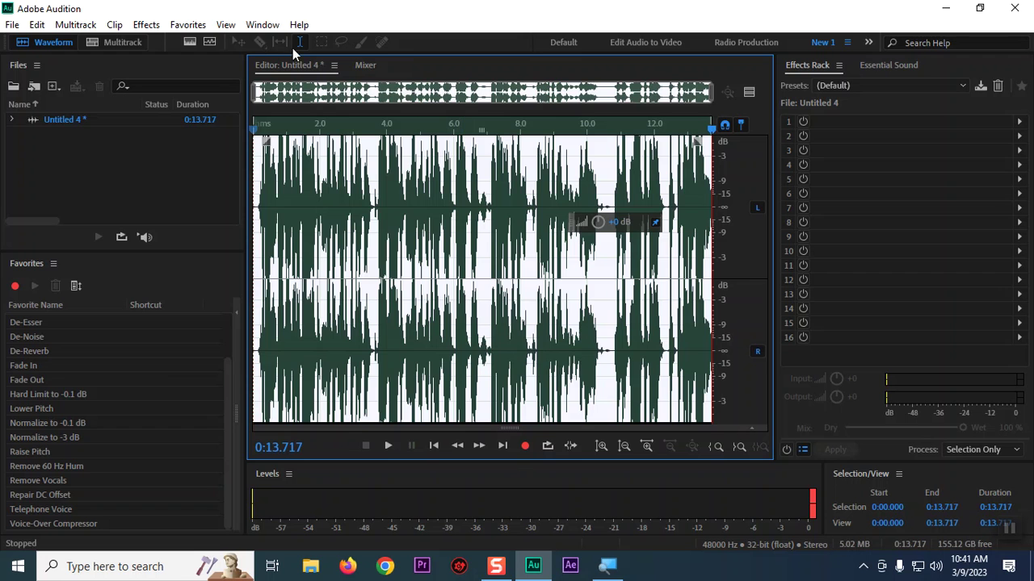
Show the Spectral Frequency Display and marquee-select a narrow frequency band from about 3.1 to 4.9 seconds.
{"action": "left_click", "coordinate": [190, 43]}
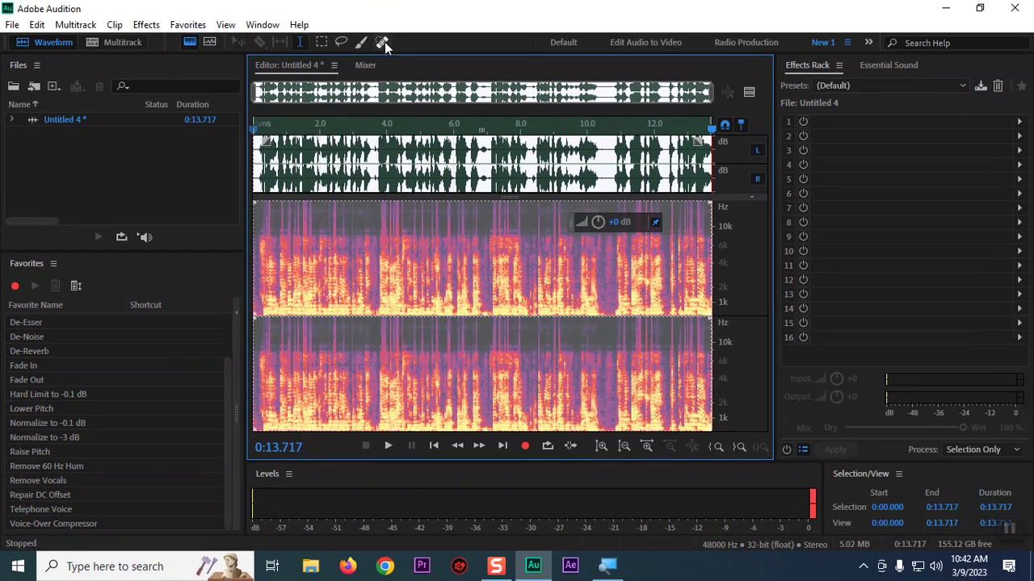
{"action": "left_click", "coordinate": [592, 528]}
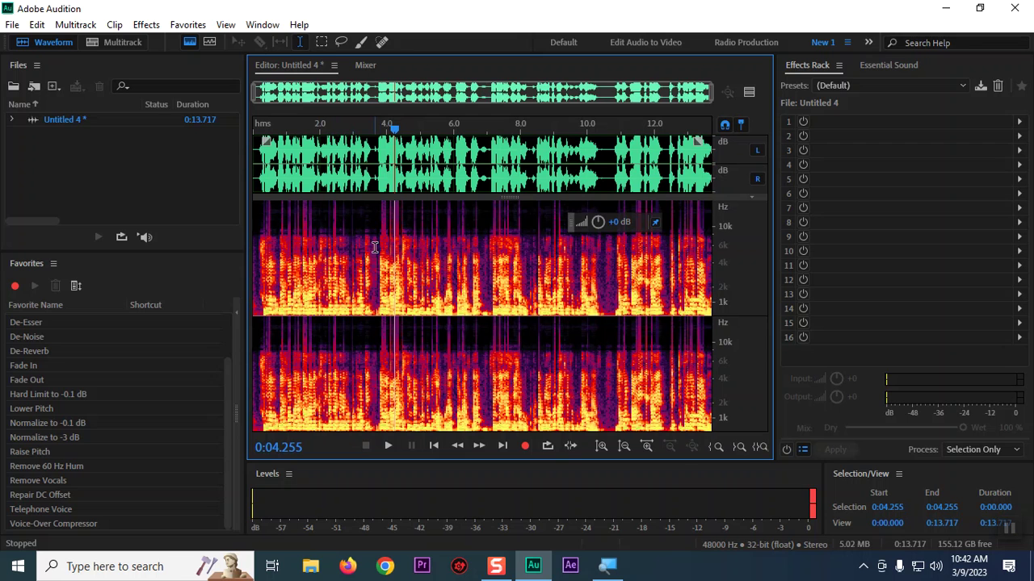
{"action": "left_click", "coordinate": [322, 42]}
{"action": "left_click_drag", "start_coordinate": [356, 246], "coordinate": [420, 262]}
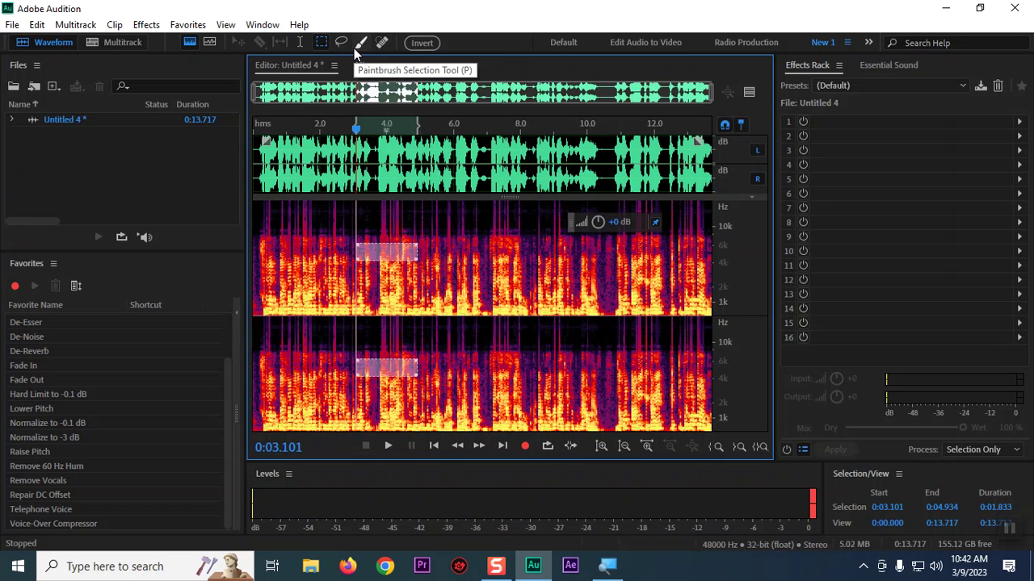
Undo and redo the recording, clear the spectral selection and return to the plain waveform.
{"action": "key", "text": "ctrl+z"}
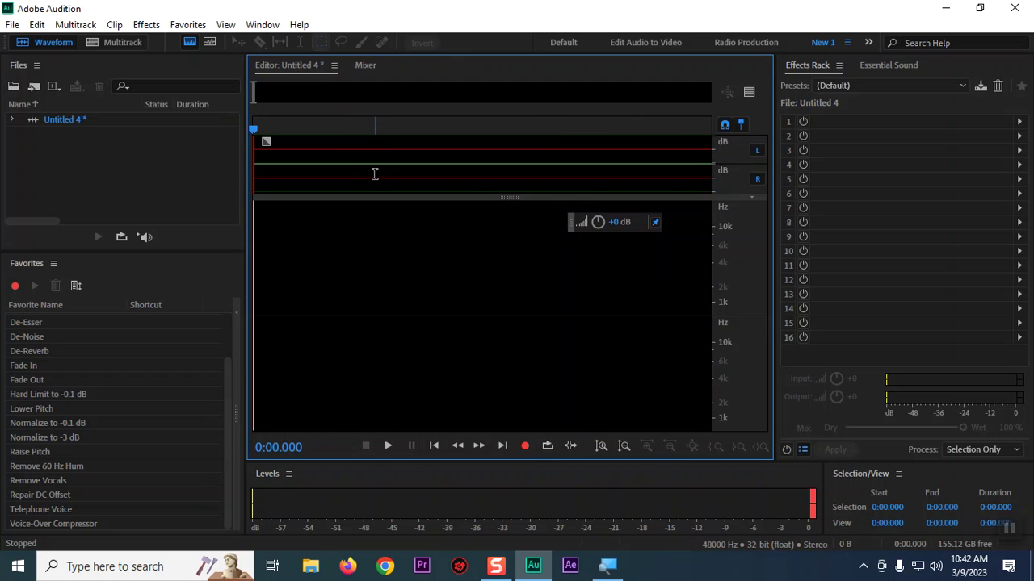
{"action": "key", "text": "ctrl+shift+z"}
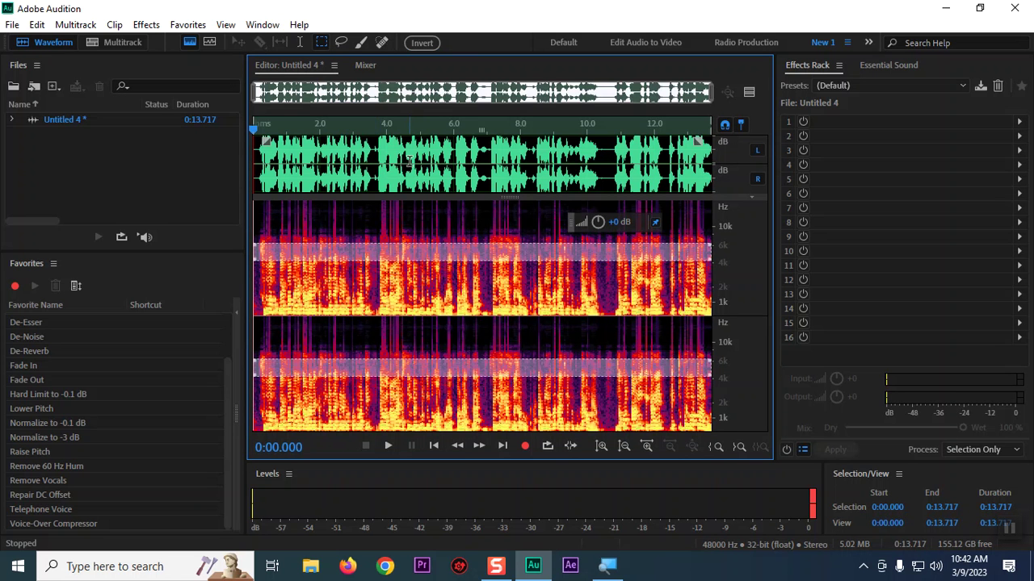
{"action": "left_click", "coordinate": [410, 161]}
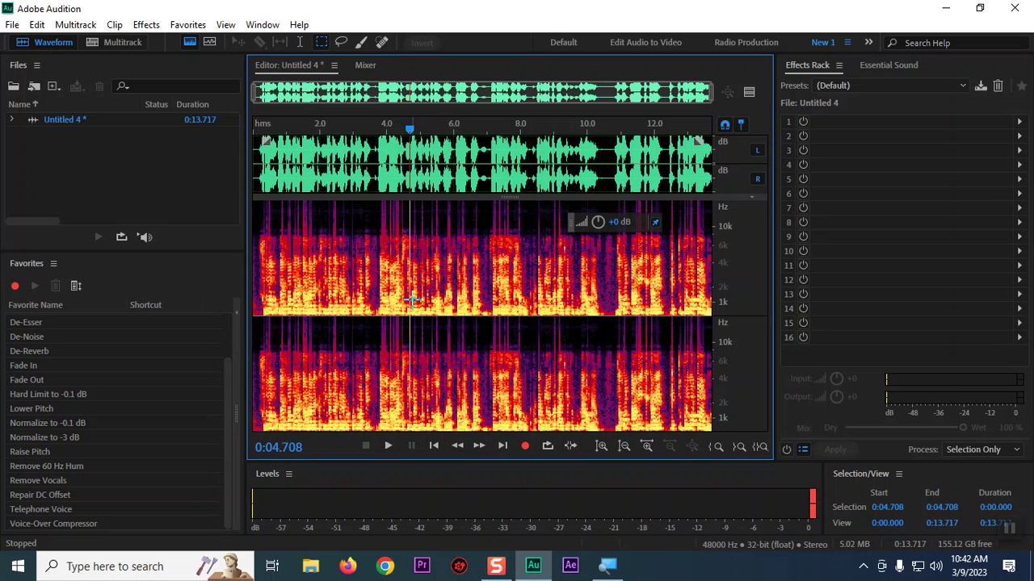
{"action": "left_click", "coordinate": [191, 44]}
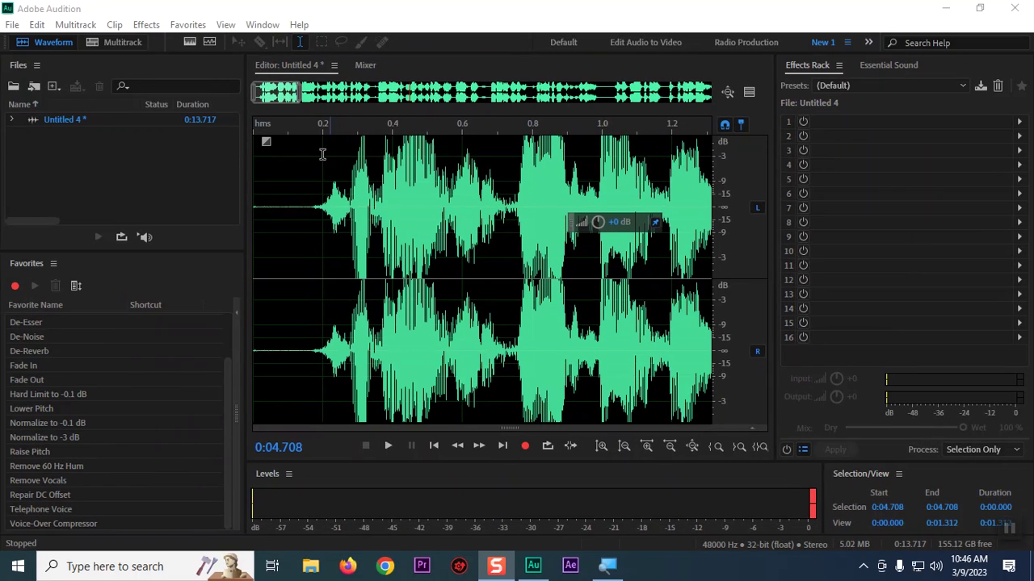
Look over the effect and favorite commands, and try selecting the waveform from about 0.18 to 0.73 seconds.
{"action": "left_click", "coordinate": [146, 25]}
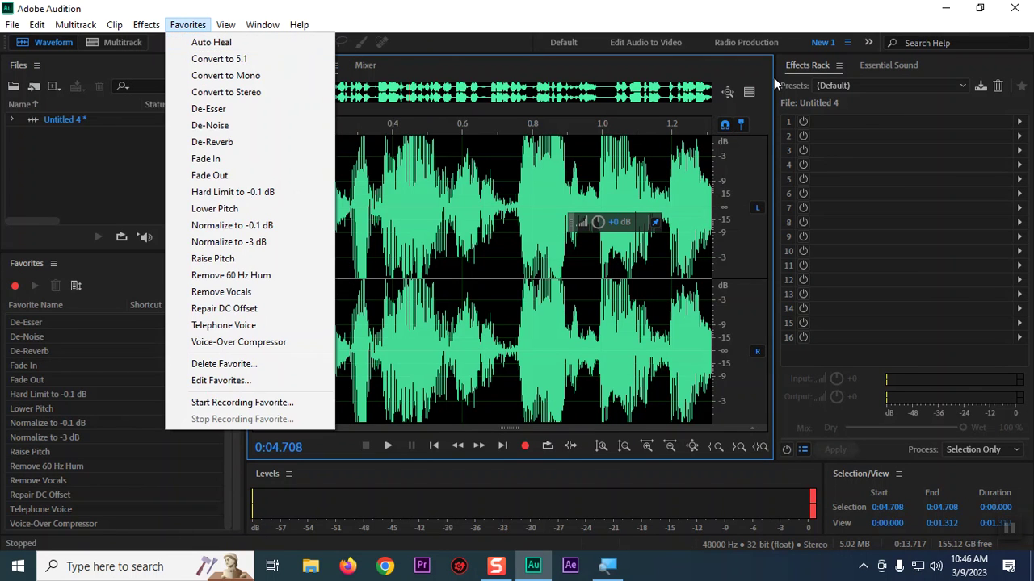
{"action": "left_click", "coordinate": [857, 110]}
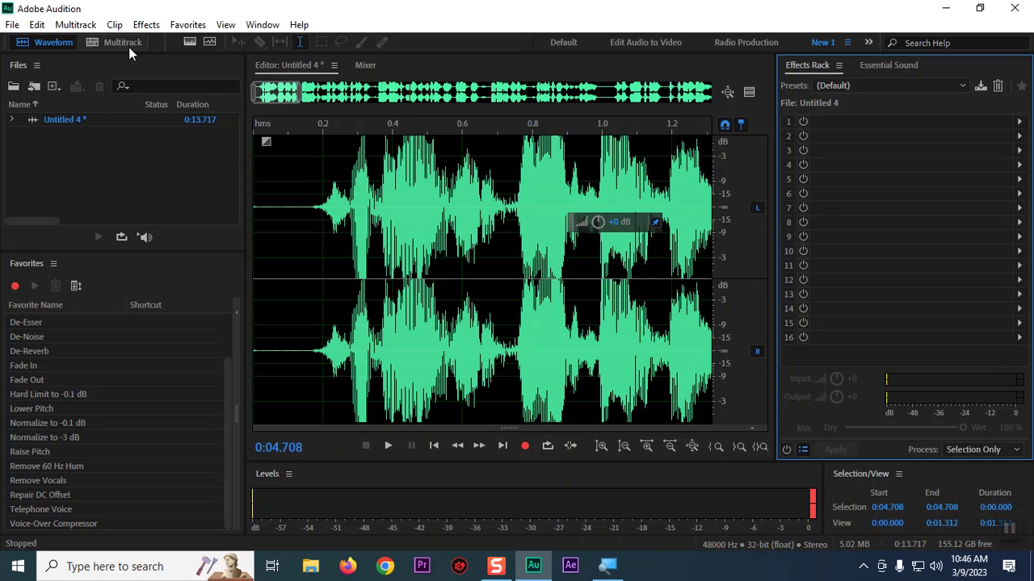
{"action": "left_click", "coordinate": [347, 284]}
{"action": "left_click", "coordinate": [294, 153]}
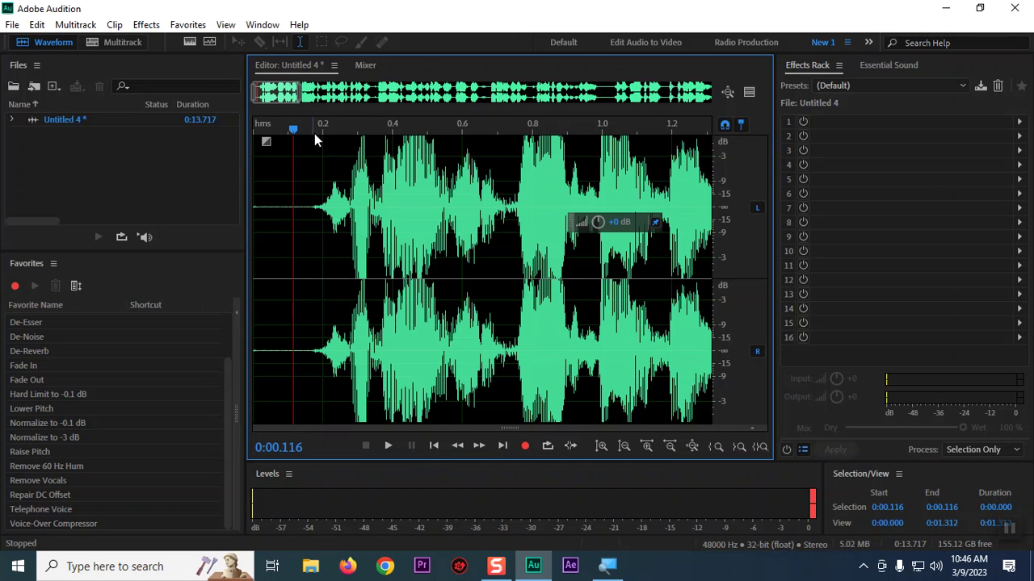
{"action": "left_click_drag", "start_coordinate": [318, 197], "coordinate": [509, 197]}
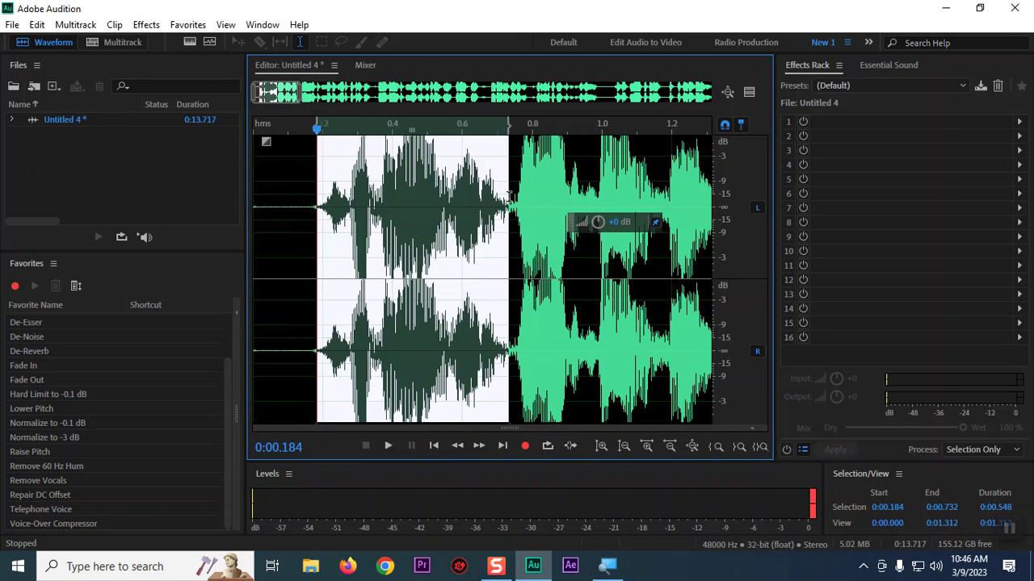
{"action": "left_click", "coordinate": [296, 221]}
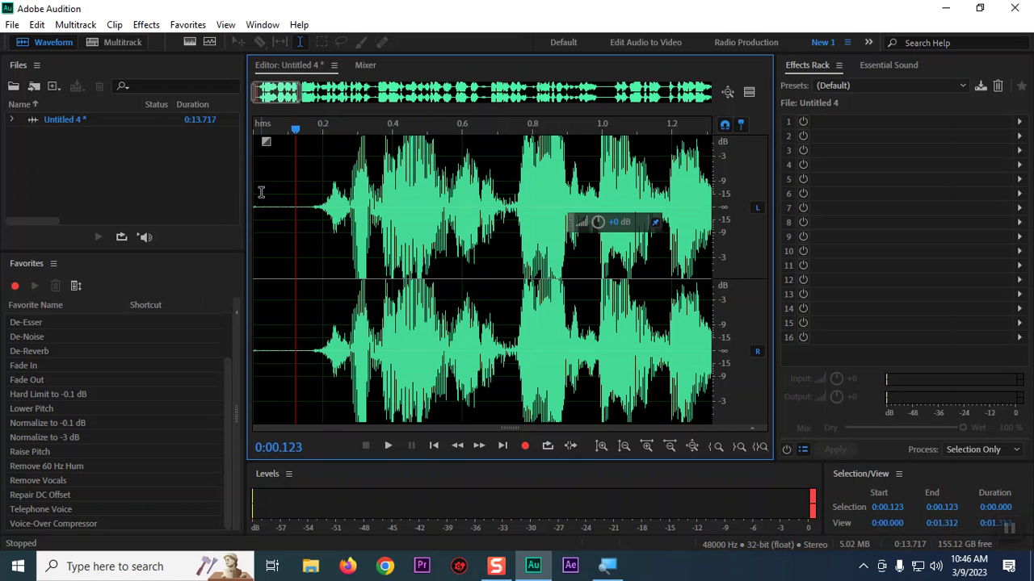
Preview the DeNoise effect on the recording at the default 40% amount and close it without applying.
{"action": "left_click", "coordinate": [146, 24]}
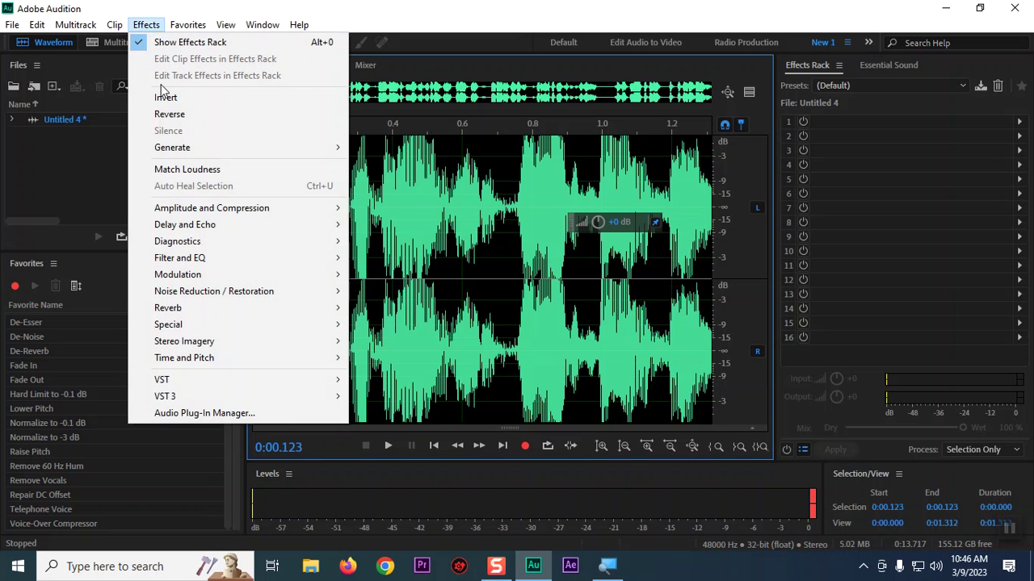
{"action": "mouse_move", "coordinate": [226, 294]}
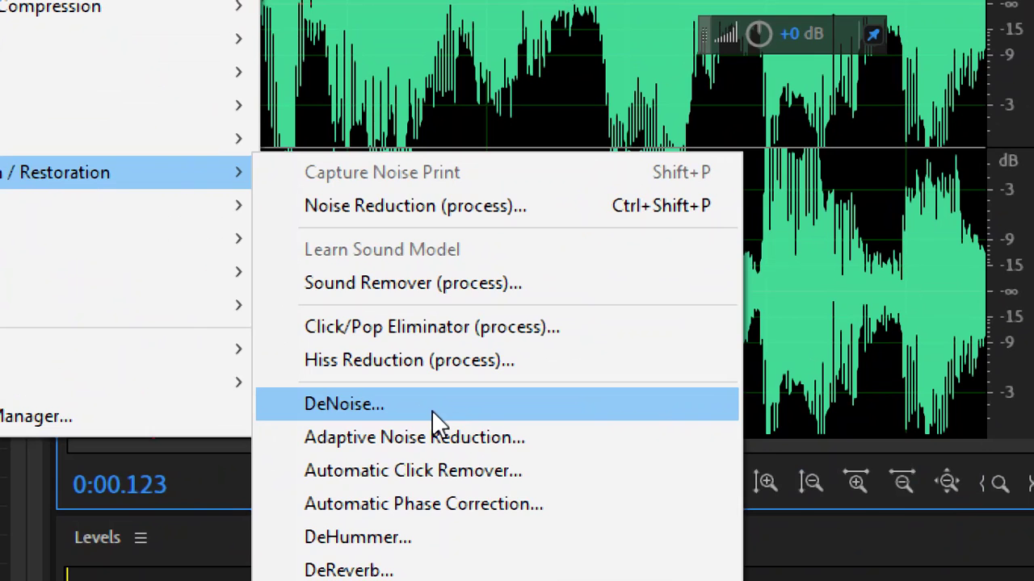
{"action": "left_click", "coordinate": [433, 411]}
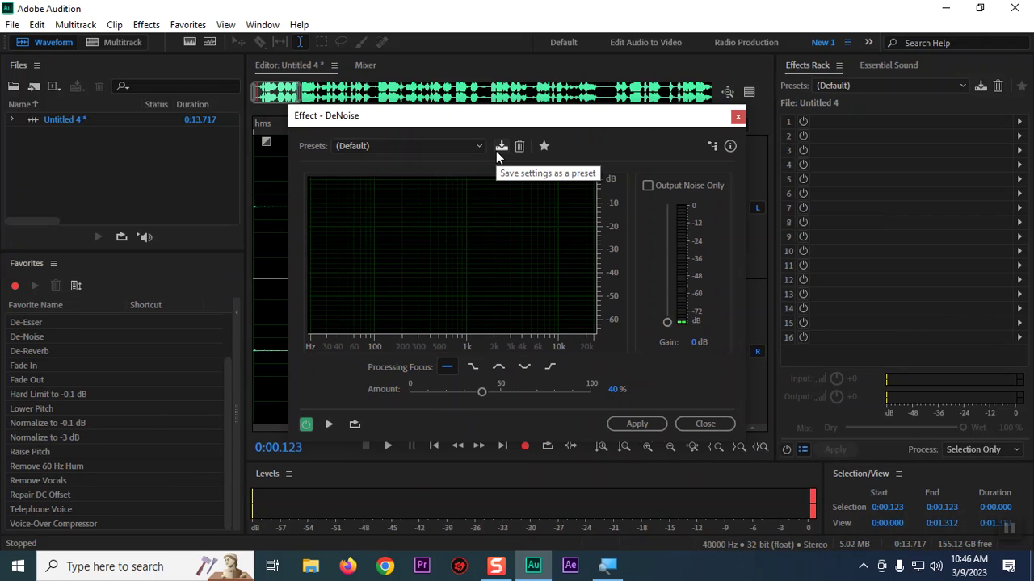
{"action": "left_click_drag", "start_coordinate": [425, 118], "coordinate": [424, 102]}
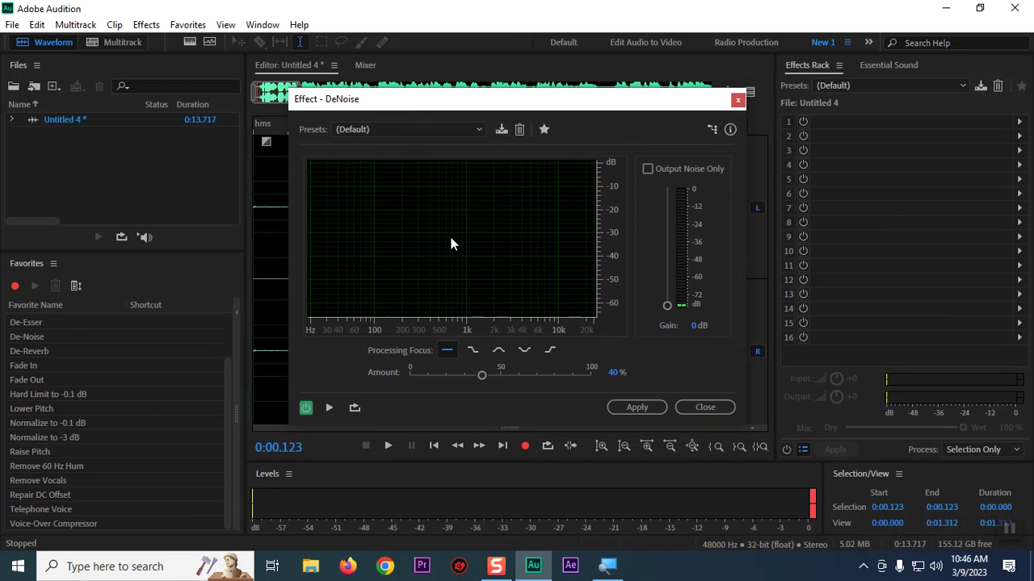
{"action": "left_click", "coordinate": [273, 243]}
{"action": "key", "text": "space"}
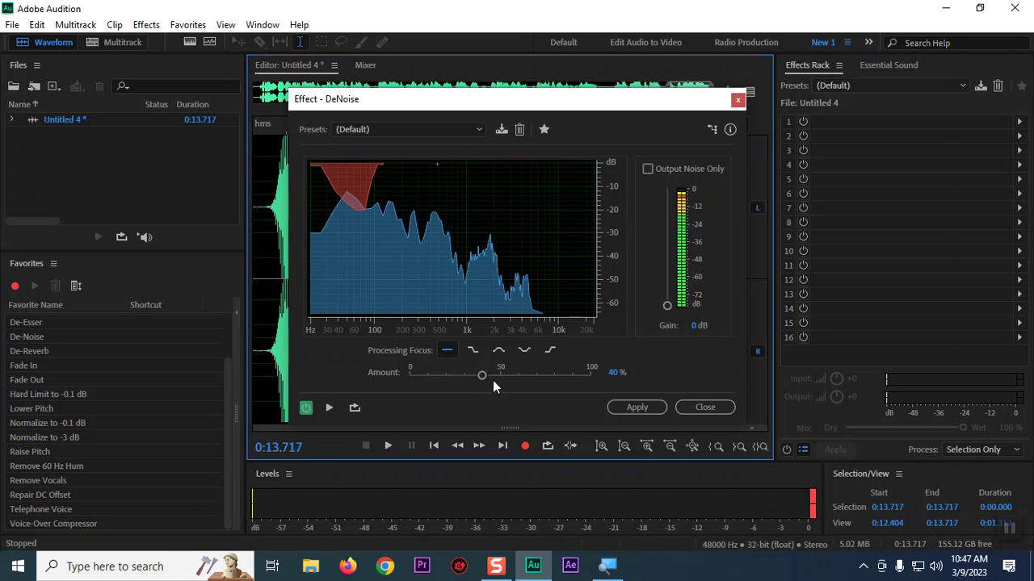
{"action": "key", "text": "space"}
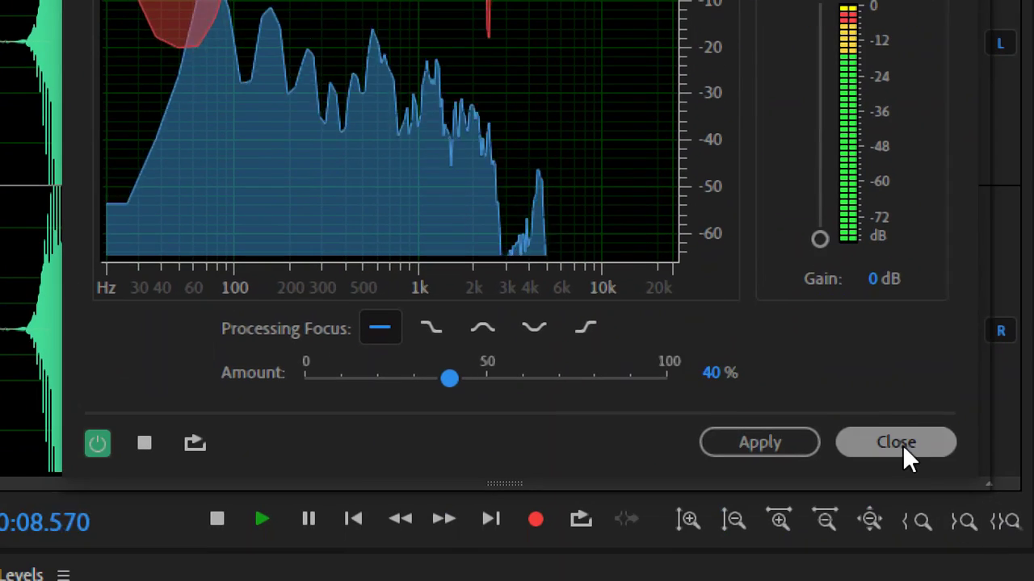
{"action": "left_click", "coordinate": [902, 449]}
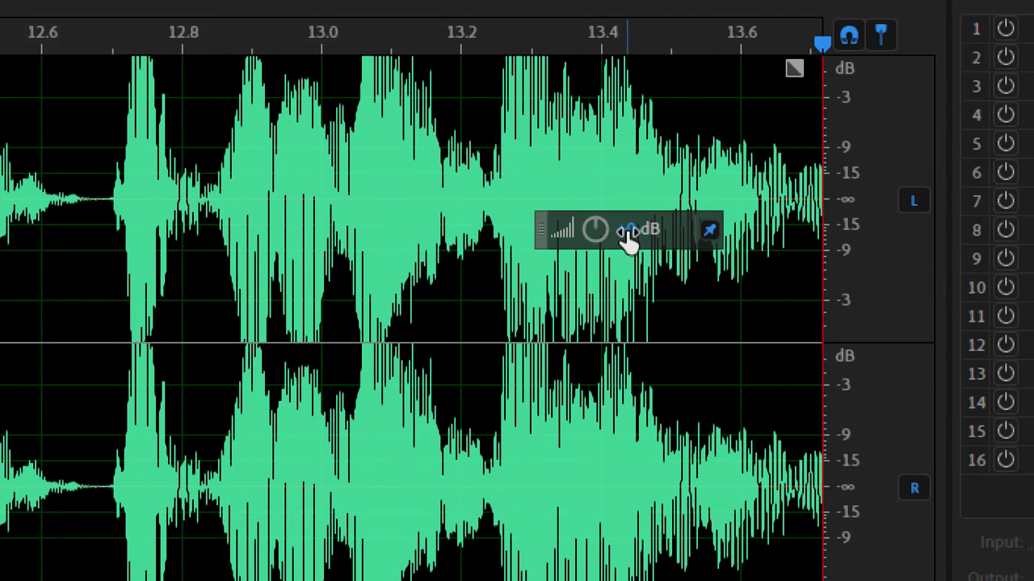
Lower the volume of the entire recording with the on-waveform gain control.
{"action": "left_click_drag", "start_coordinate": [628, 239], "coordinate": [602, 236]}
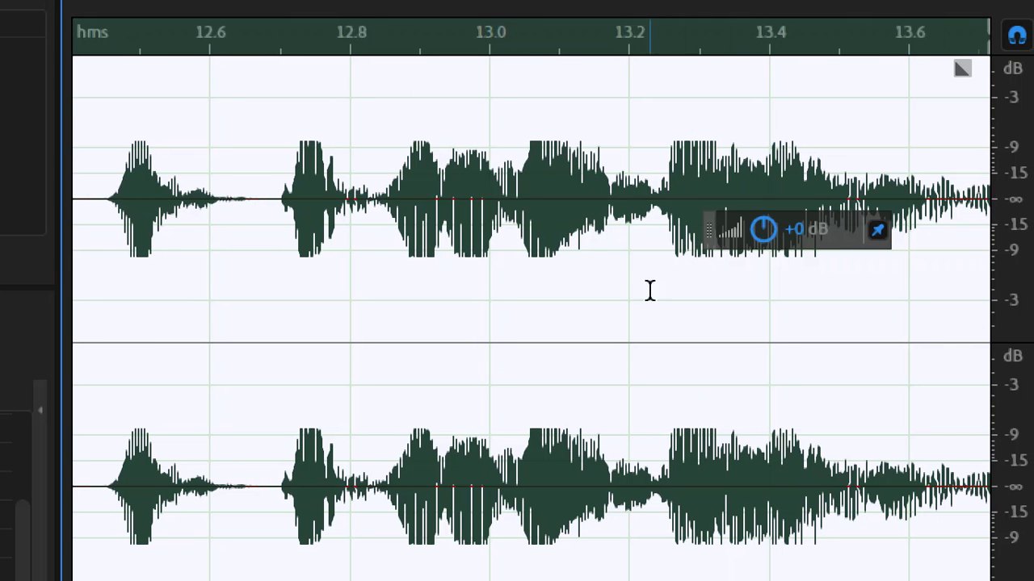
{"action": "left_click", "coordinate": [240, 225]}
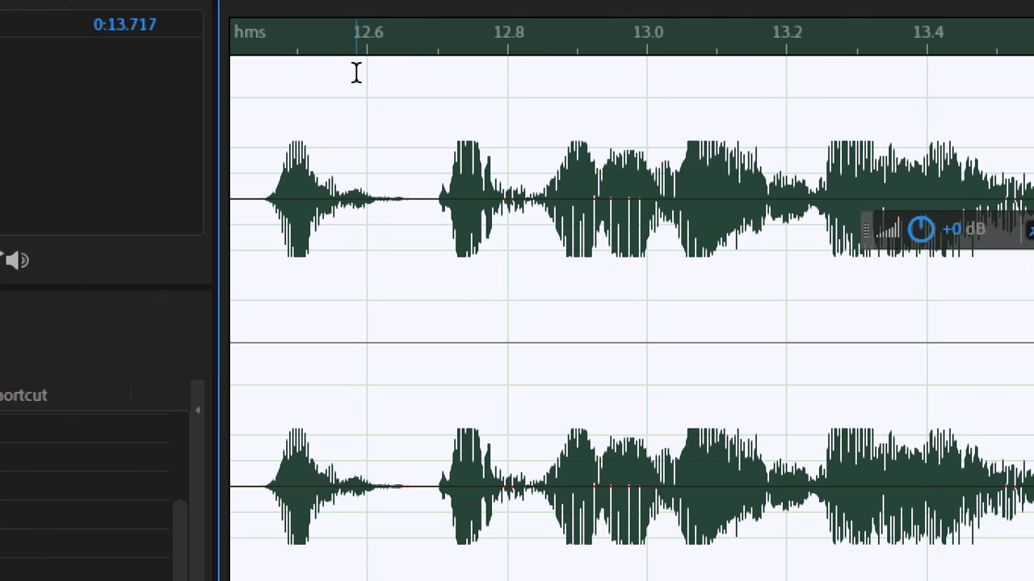
{"action": "left_click", "coordinate": [535, 192]}
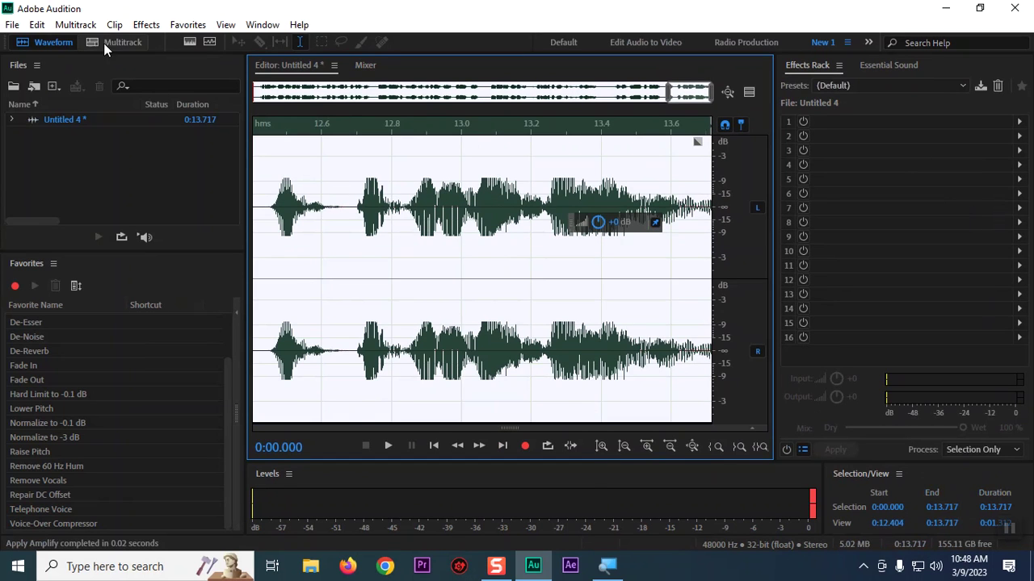
Preview DeNoise on the whole recording, raise its amount above 40%, and apply the effect.
{"action": "left_click", "coordinate": [146, 24]}
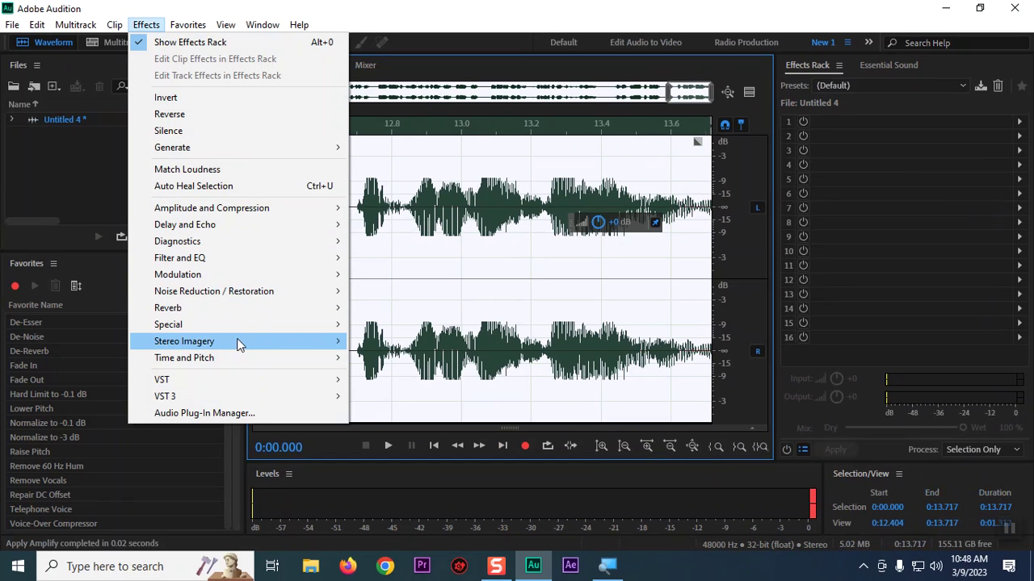
{"action": "mouse_move", "coordinate": [317, 294]}
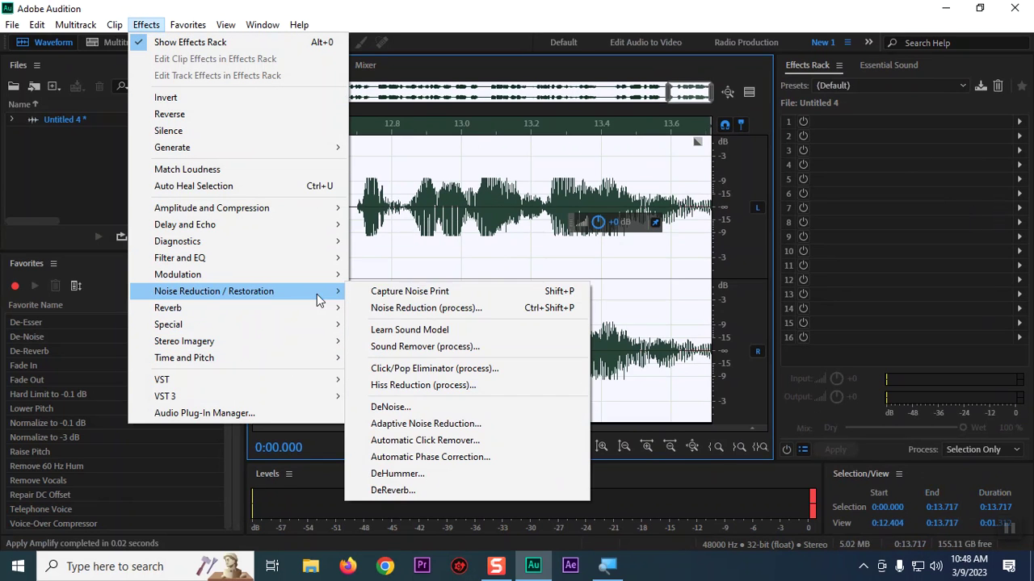
{"action": "left_click", "coordinate": [417, 412]}
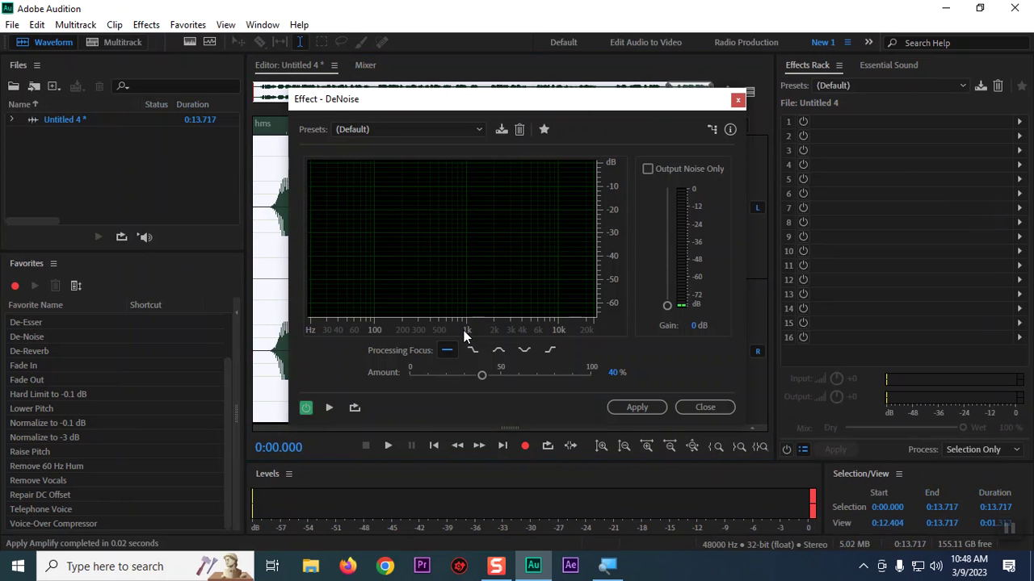
{"action": "key", "text": "space"}
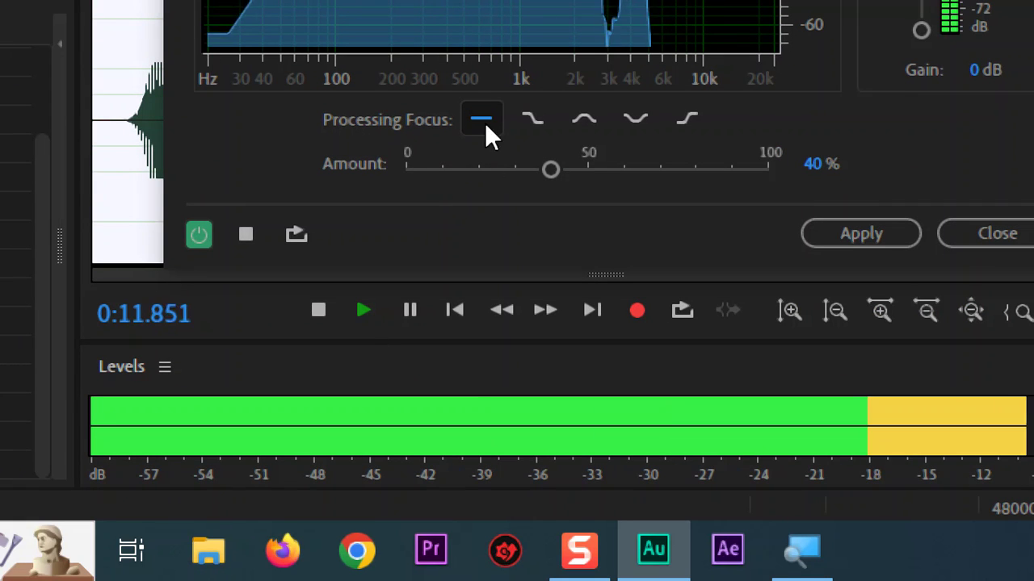
{"action": "key", "text": "space"}
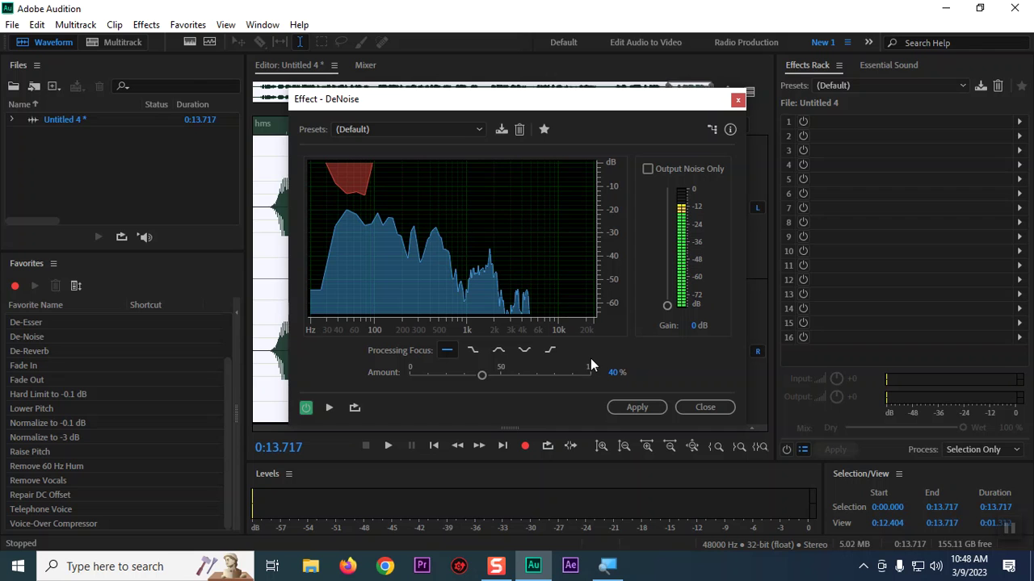
{"action": "left_click_drag", "start_coordinate": [482, 375], "coordinate": [511, 377]}
{"action": "mouse_move", "coordinate": [509, 375]}
{"action": "left_mouse_down"}
{"action": "mouse_move", "coordinate": [483, 381]}
{"action": "mouse_move", "coordinate": [521, 380]}
{"action": "left_mouse_up"}
{"action": "left_click", "coordinate": [636, 406]}
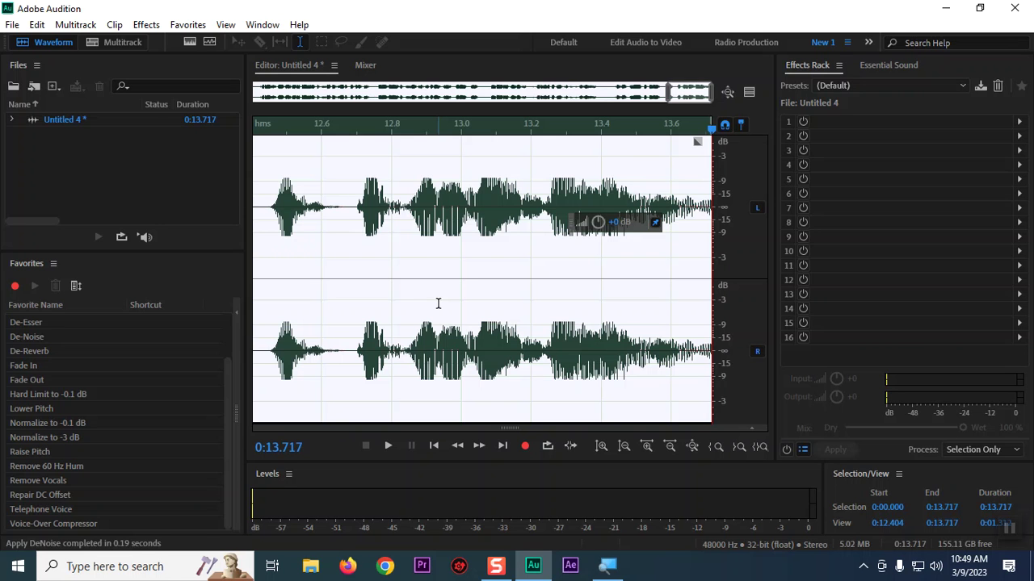
Undo the DeNoise and volume changes and clear the selection of the recording.
{"action": "left_click", "coordinate": [321, 286]}
{"action": "key", "text": "ctrl+z"}
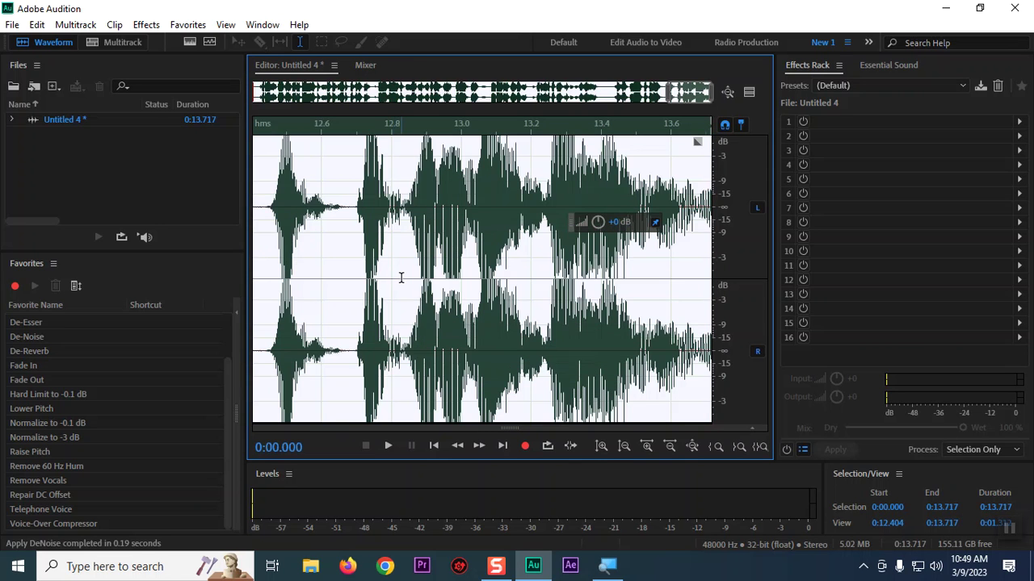
{"action": "left_click", "coordinate": [393, 278]}
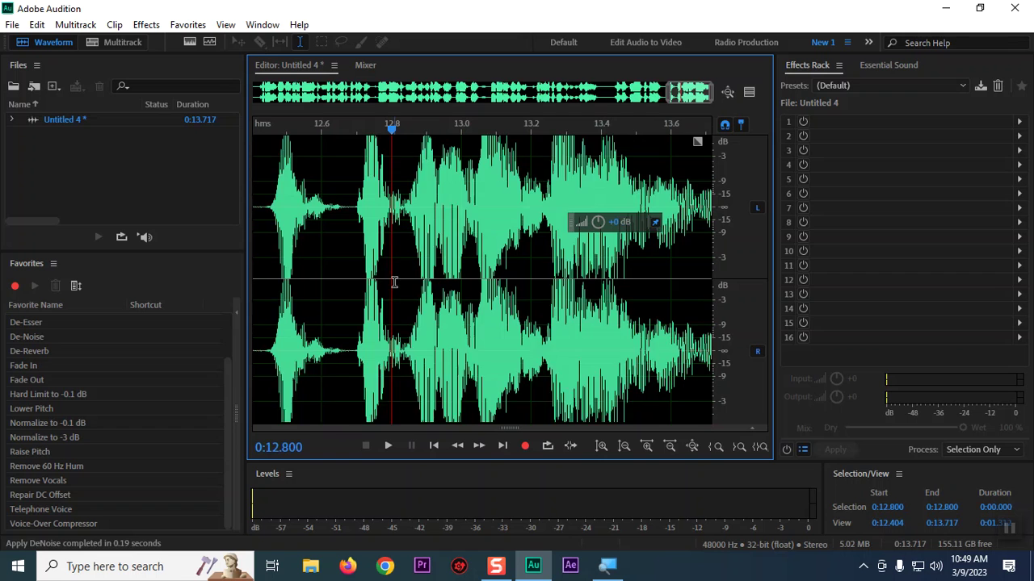
Try to capture a noise print from the quiet gap at about 12.618 to 12.691 seconds.
{"action": "scroll", "coordinate": [394, 282], "scroll_direction": "down", "scroll_amount": 1}
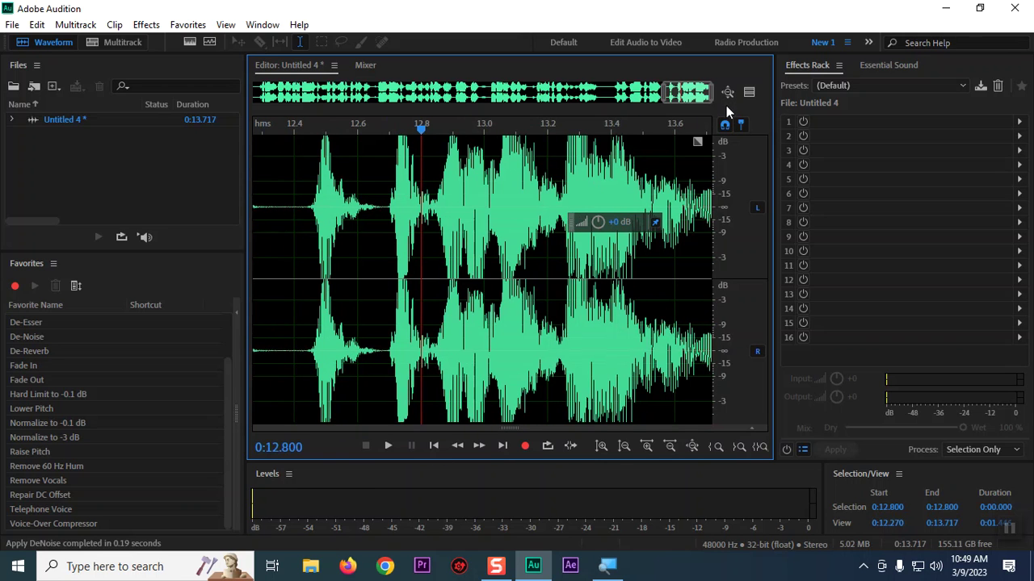
{"action": "mouse_move", "coordinate": [664, 94]}
{"action": "left_mouse_down"}
{"action": "mouse_move", "coordinate": [619, 99]}
{"action": "mouse_move", "coordinate": [698, 98]}
{"action": "mouse_move", "coordinate": [675, 93]}
{"action": "left_mouse_up"}
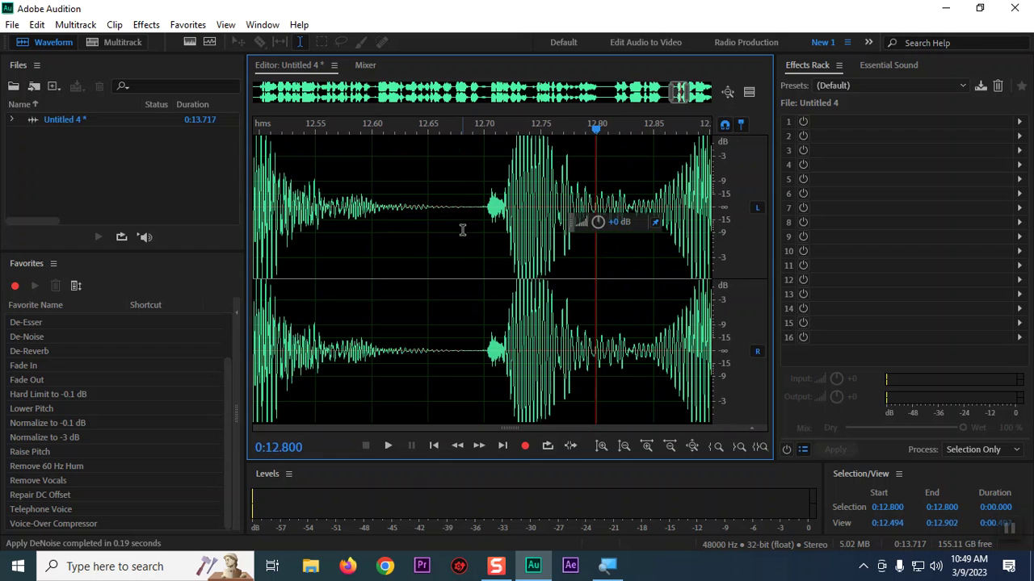
{"action": "left_click_drag", "start_coordinate": [396, 206], "coordinate": [444, 202]}
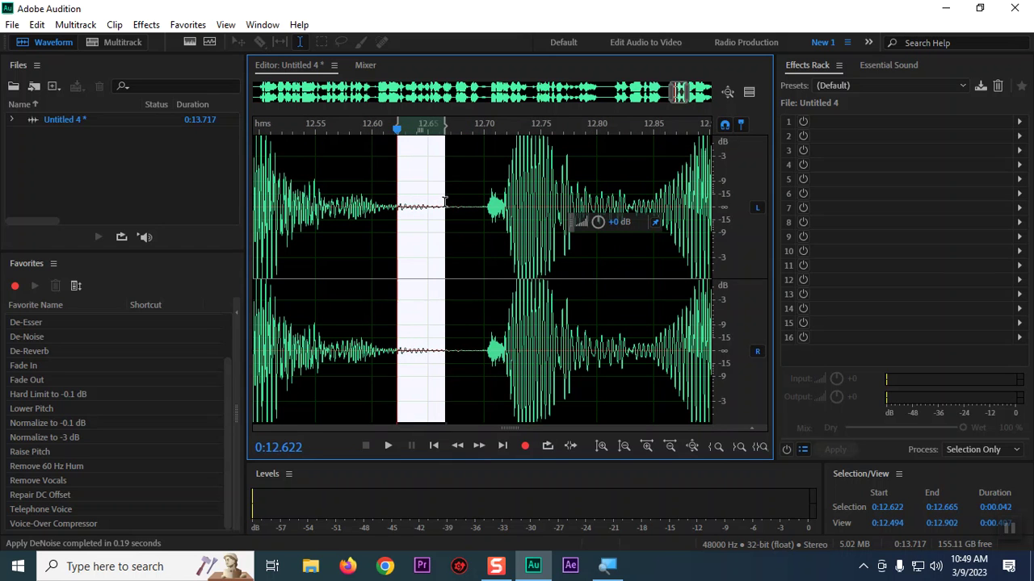
{"action": "left_click", "coordinate": [416, 252]}
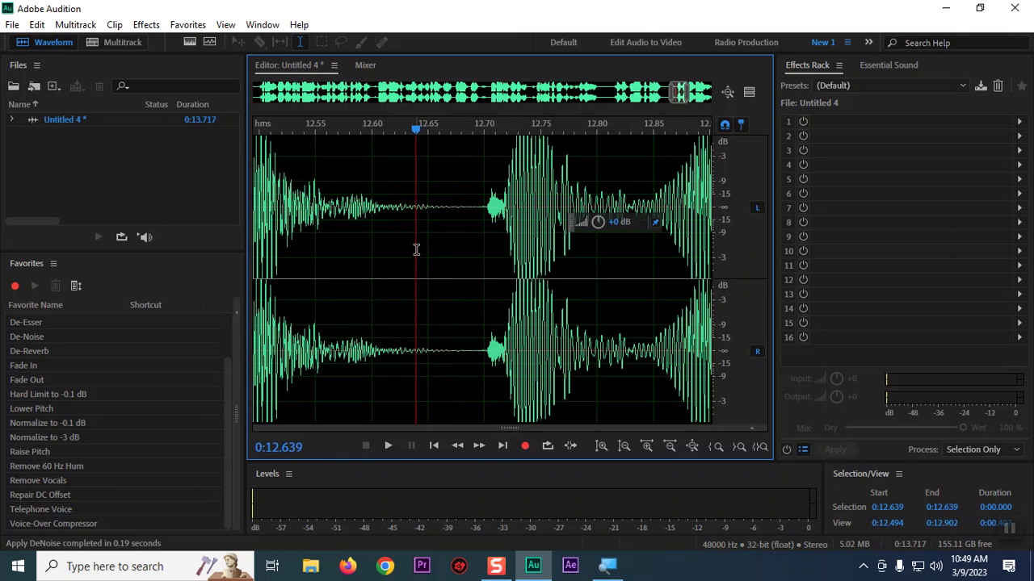
{"action": "left_click", "coordinate": [373, 207]}
{"action": "left_click_drag", "start_coordinate": [391, 208], "coordinate": [474, 209]}
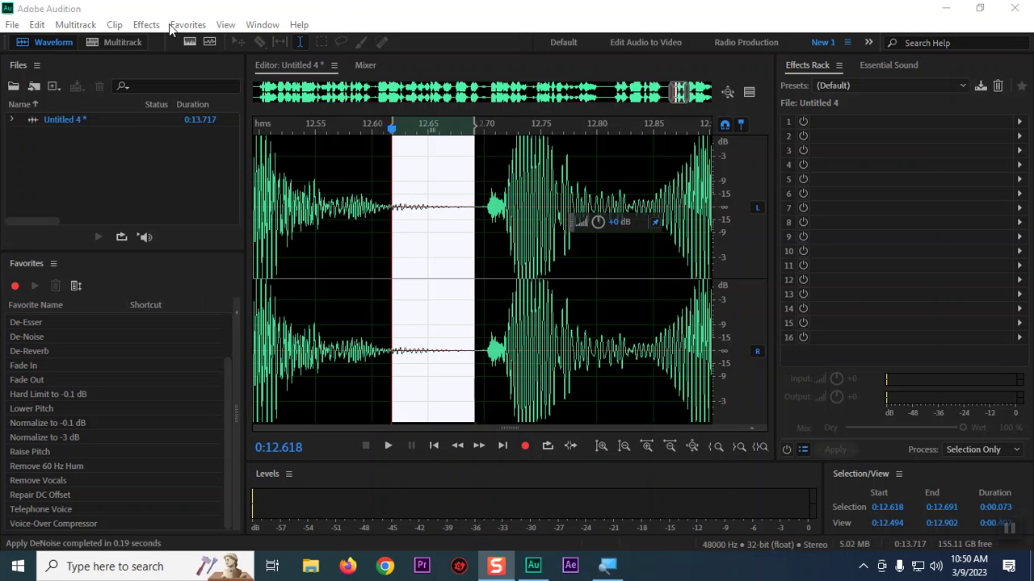
{"action": "left_click", "coordinate": [146, 24]}
{"action": "mouse_move", "coordinate": [194, 292]}
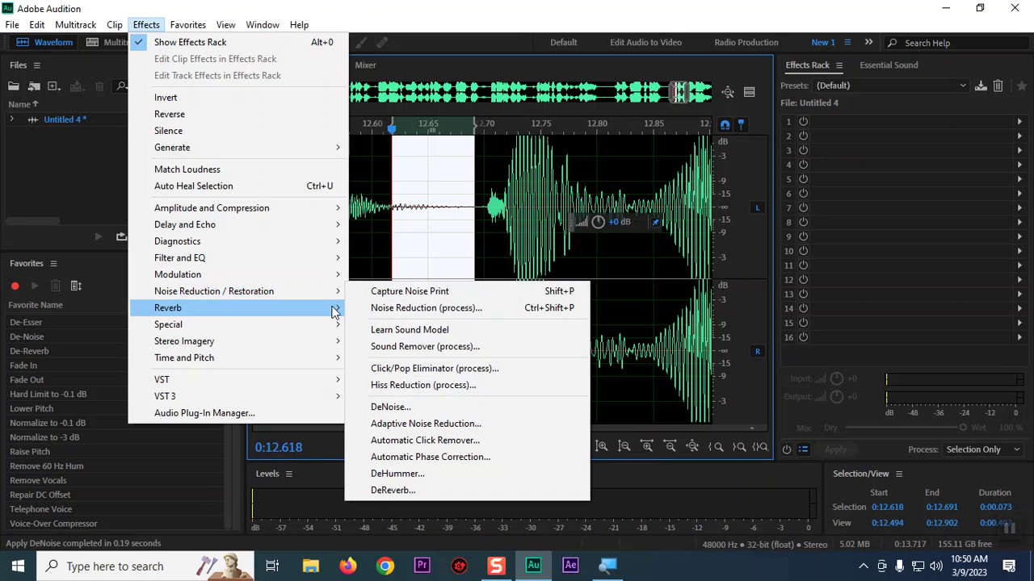
{"action": "left_click", "coordinate": [418, 299]}
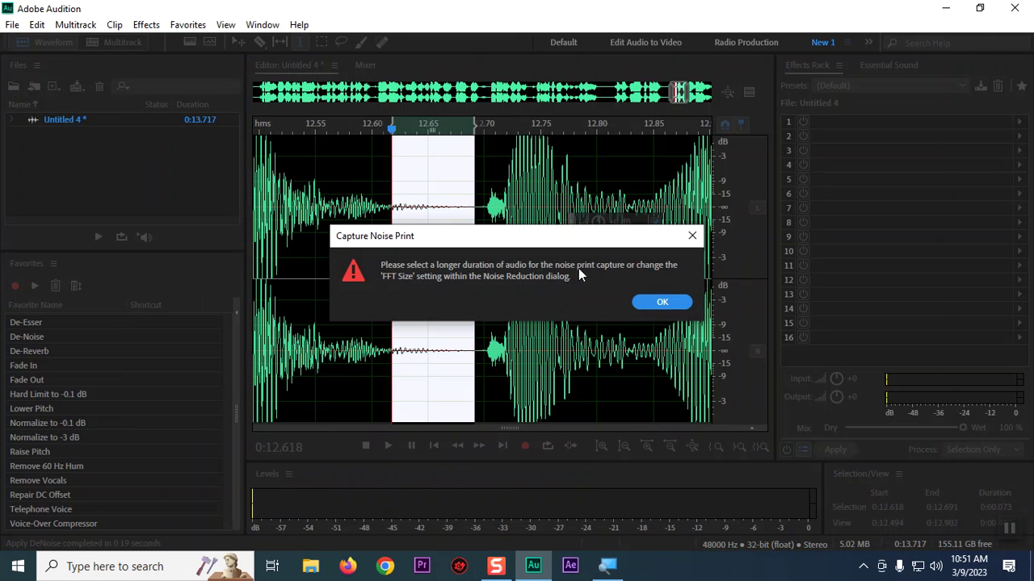
{"action": "left_click", "coordinate": [661, 304]}
Select the longer quiet gap from about 10.387 to 10.792 seconds and capture it as the noise print.
{"action": "left_click_drag", "start_coordinate": [670, 93], "coordinate": [583, 113]}
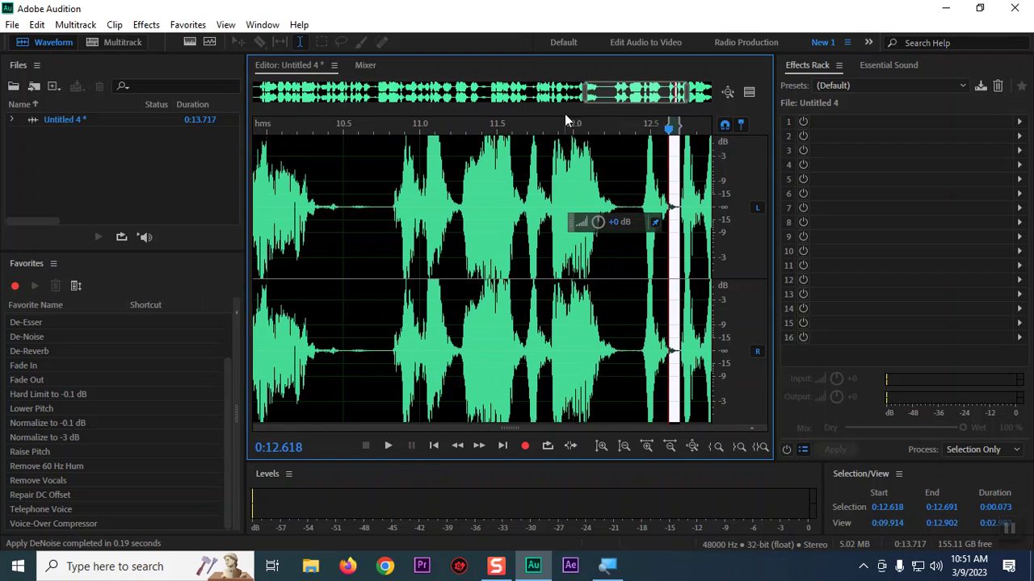
{"action": "left_click_drag", "start_coordinate": [326, 210], "coordinate": [389, 207]}
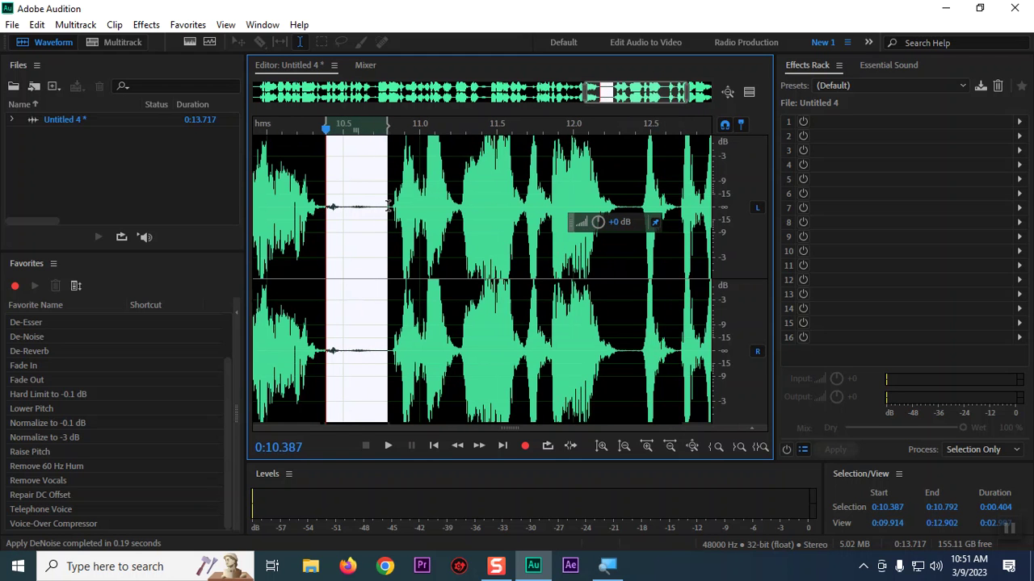
{"action": "left_click", "coordinate": [146, 24]}
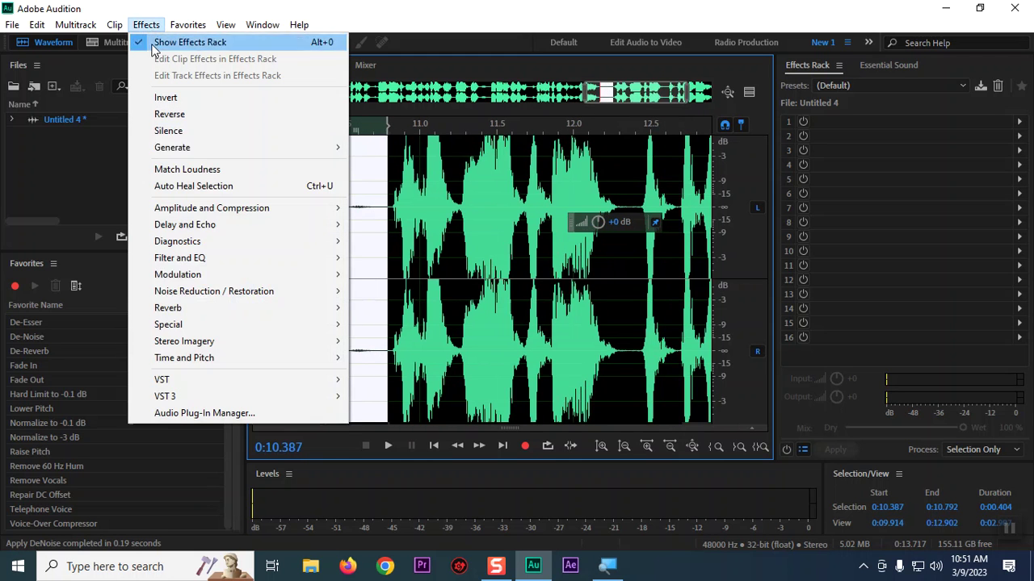
{"action": "mouse_move", "coordinate": [298, 293]}
{"action": "left_click", "coordinate": [404, 290]}
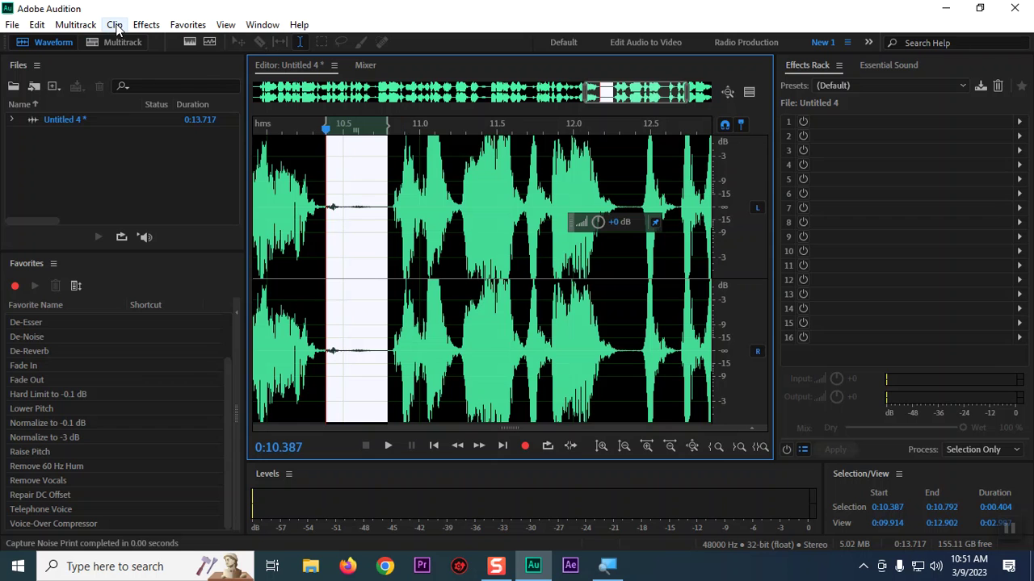
Select the entire recording and open the Noise Reduction (process) effect with the captured noise print.
{"action": "key", "text": "ctrl+a"}
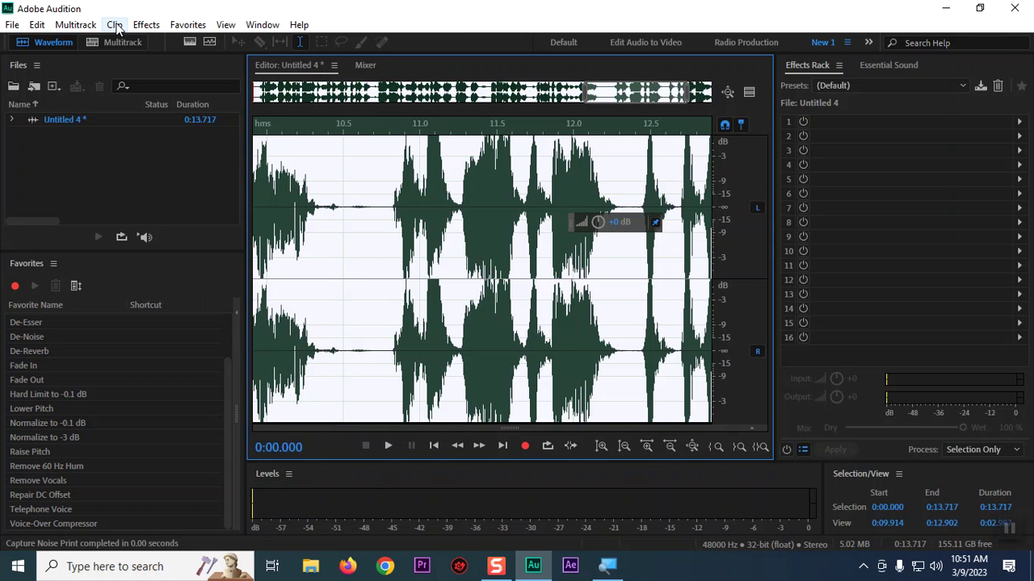
{"action": "left_click", "coordinate": [158, 27]}
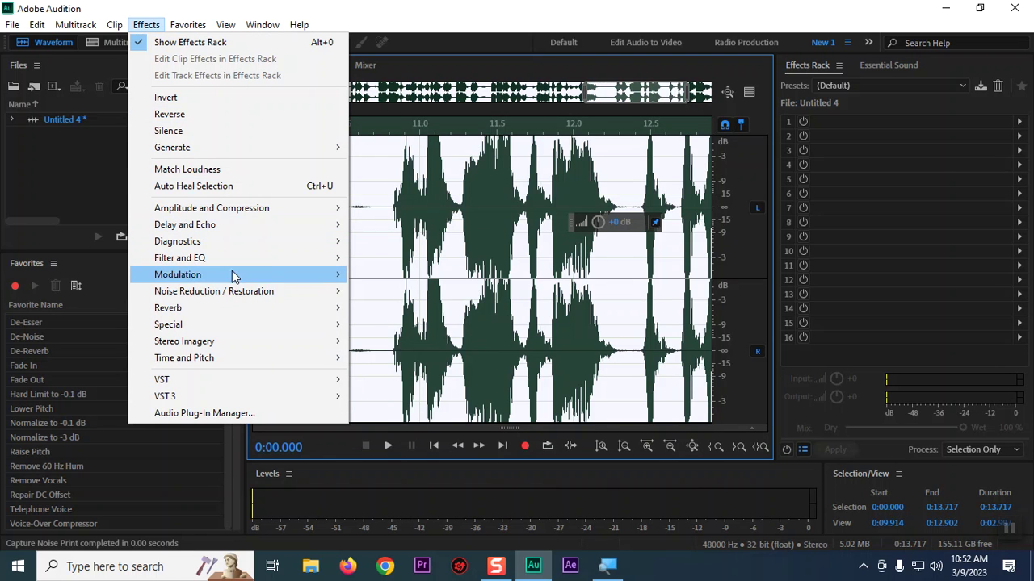
{"action": "mouse_move", "coordinate": [234, 292]}
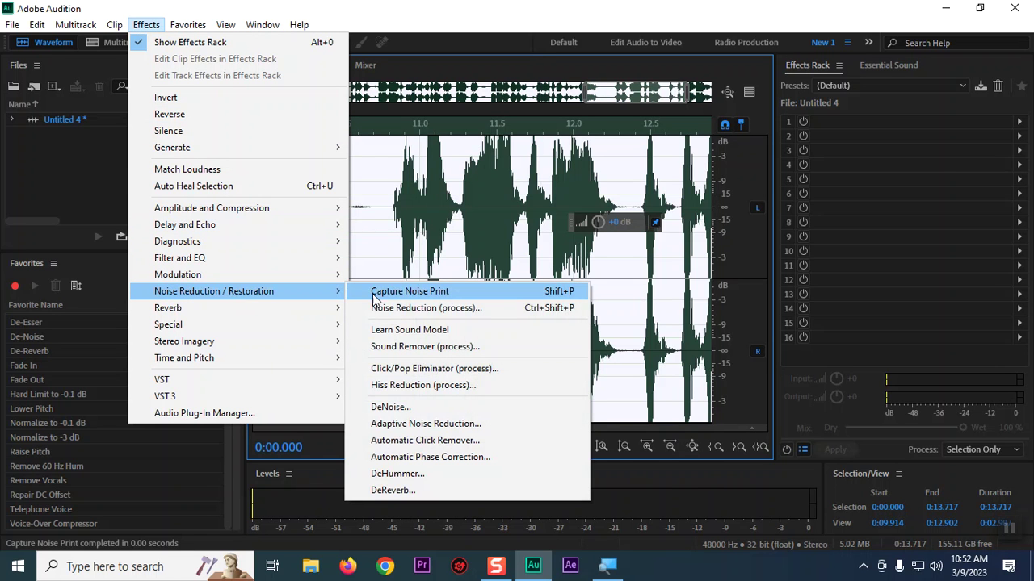
{"action": "left_click", "coordinate": [429, 310]}
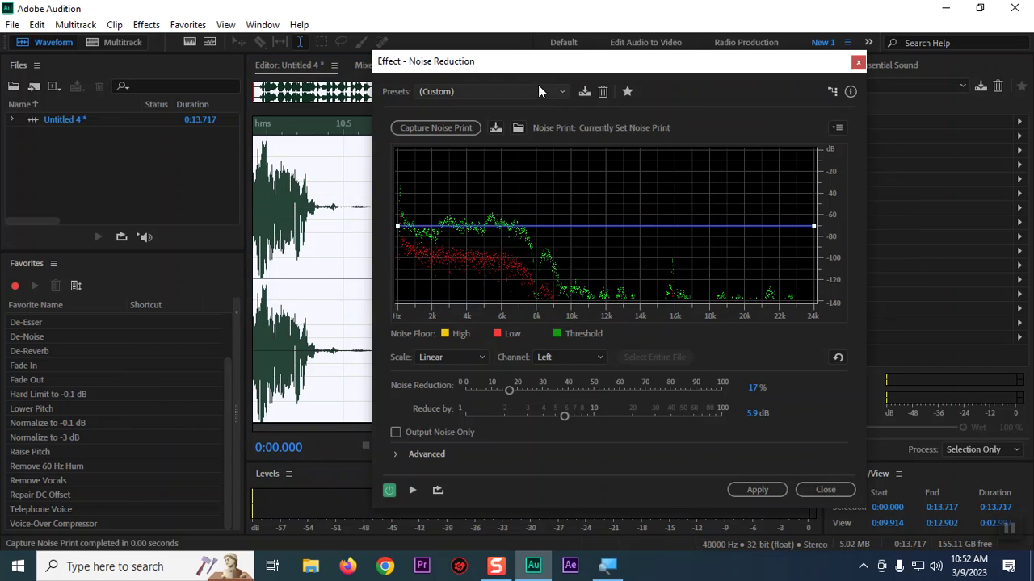
{"action": "left_click_drag", "start_coordinate": [551, 63], "coordinate": [472, 49]}
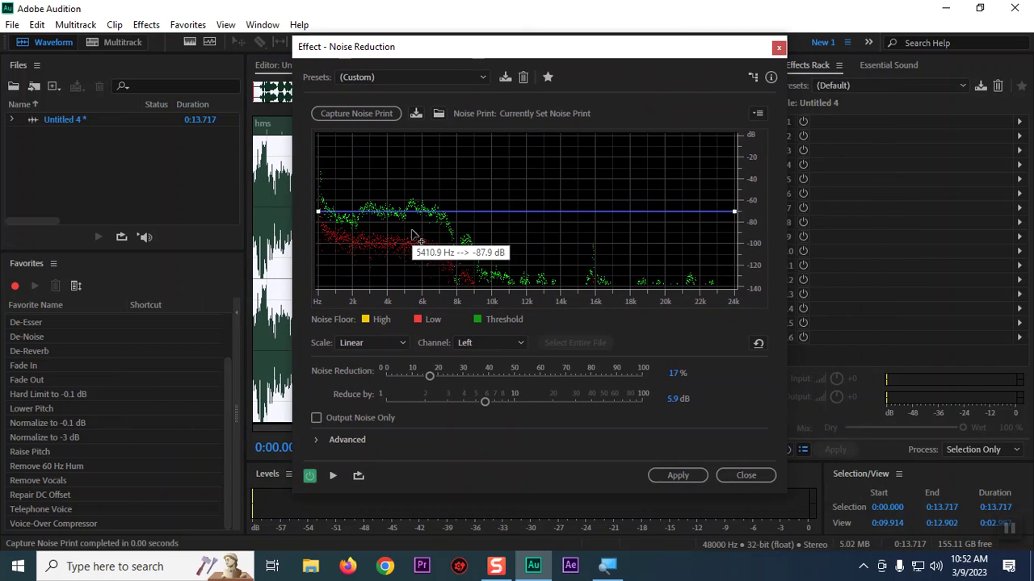
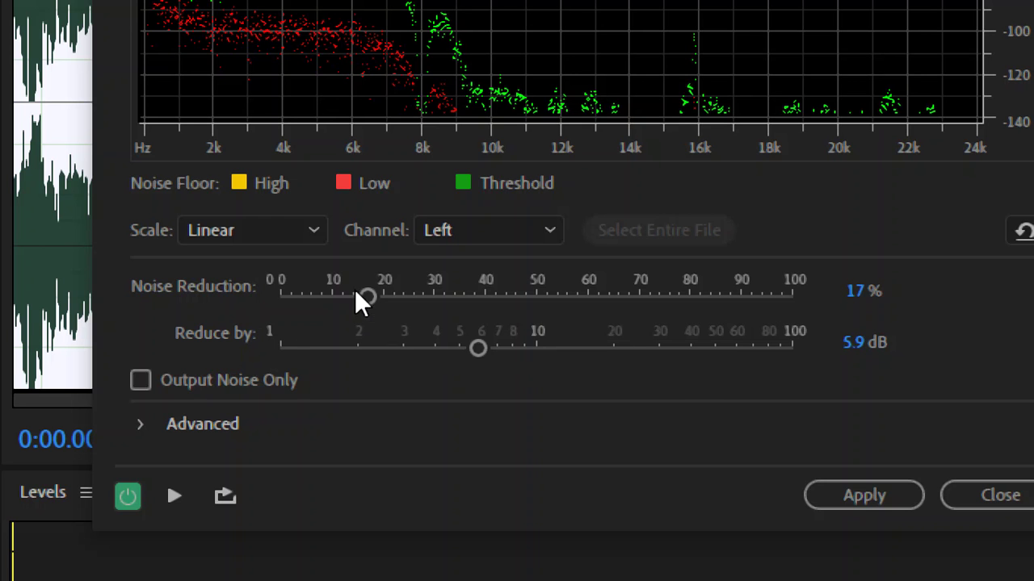
Set the effect's Noise Reduction to 62% and Reduce by to 78.3 dB.
{"action": "left_click_drag", "start_coordinate": [366, 297], "coordinate": [471, 302]}
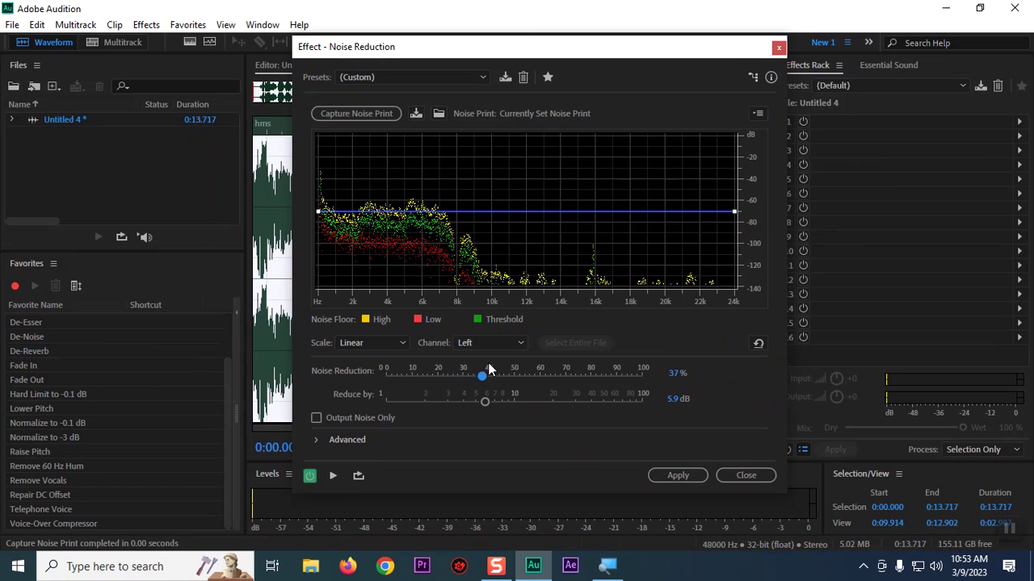
{"action": "left_click_drag", "start_coordinate": [481, 372], "coordinate": [544, 377]}
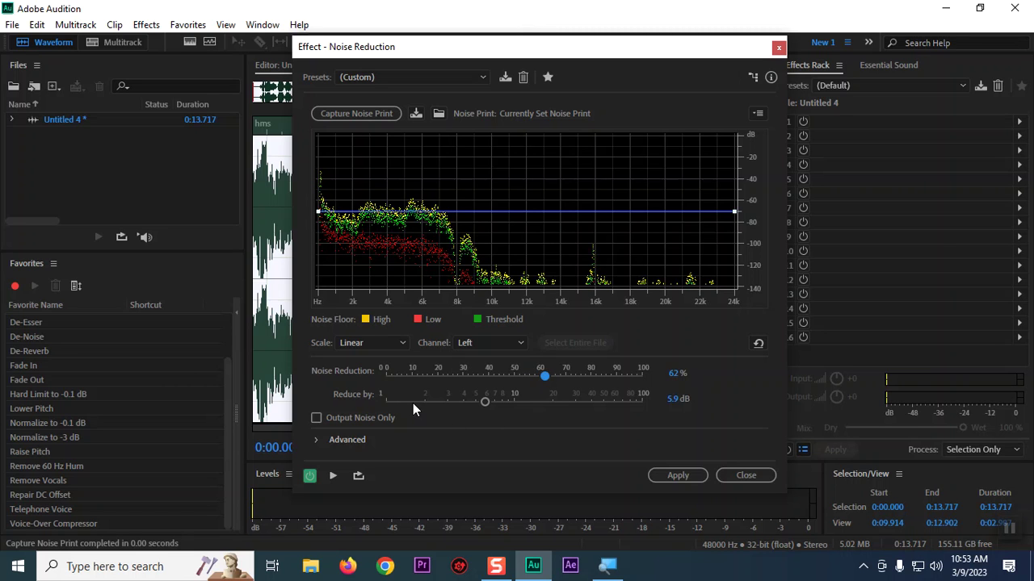
{"action": "left_click_drag", "start_coordinate": [482, 404], "coordinate": [642, 404]}
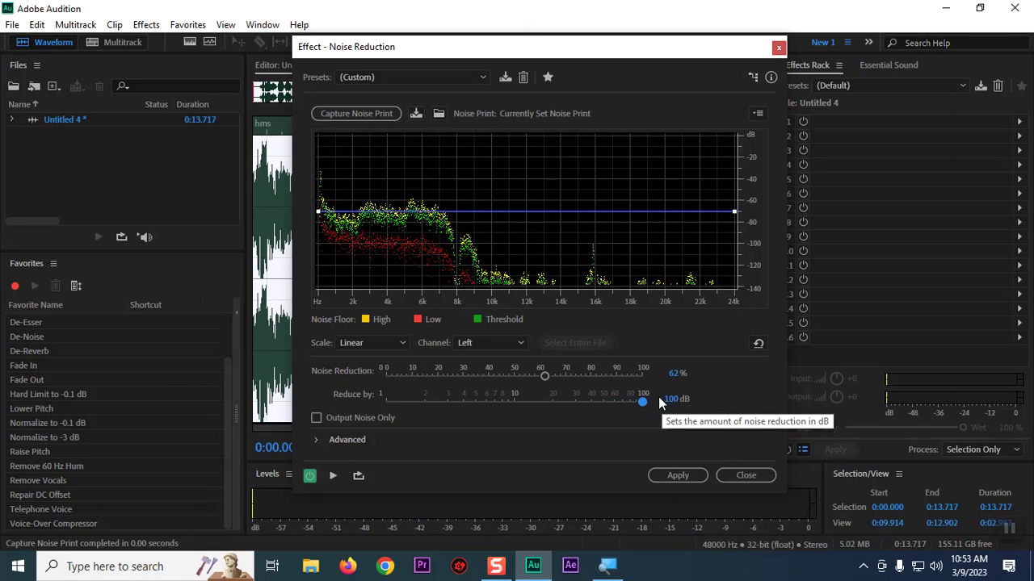
{"action": "left_click_drag", "start_coordinate": [643, 407], "coordinate": [630, 403]}
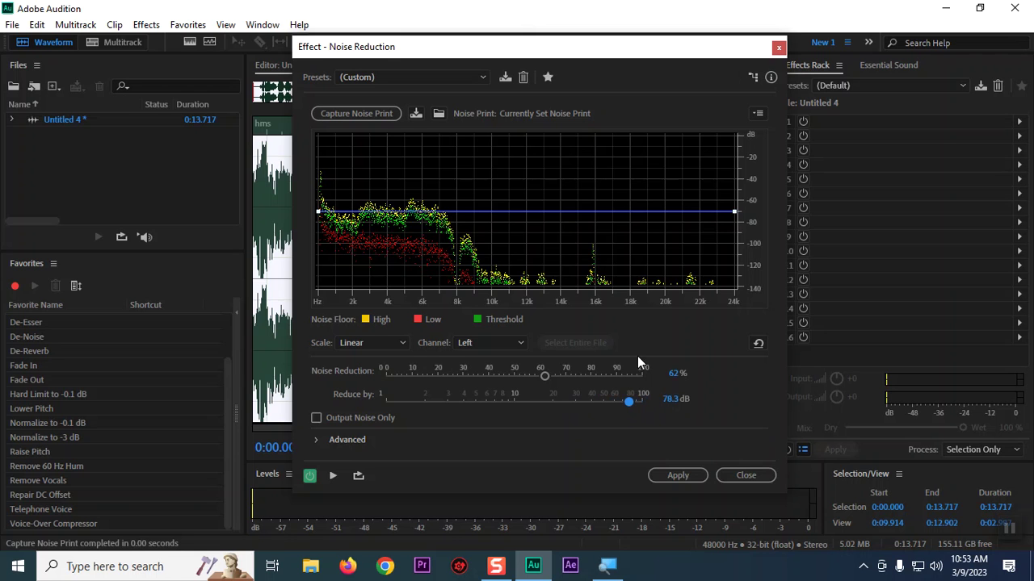
{"action": "left_click_drag", "start_coordinate": [569, 49], "coordinate": [570, 30]}
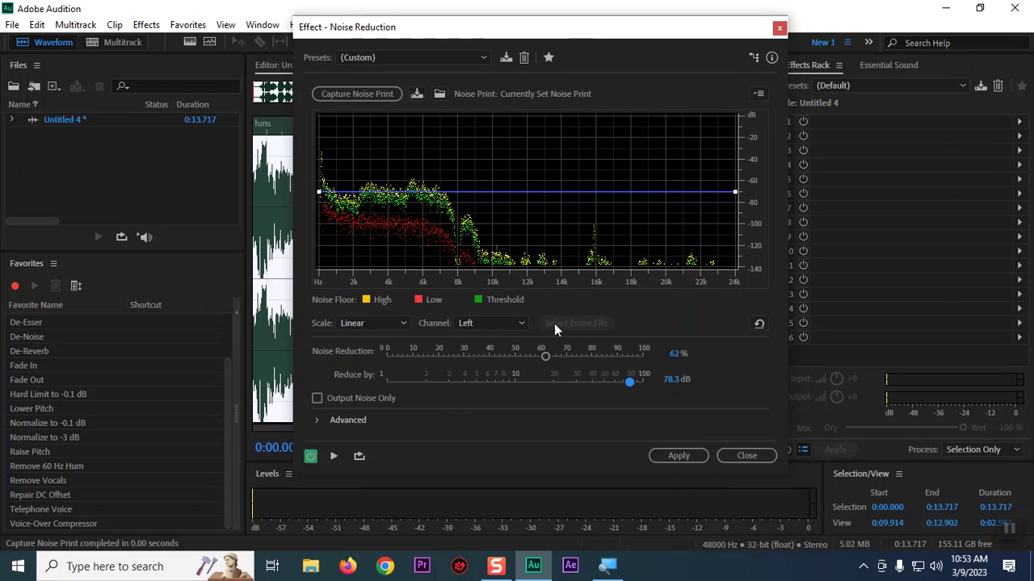
Show the advanced Noise Reduction settings and set the Spectral Decay Rate to 11%.
{"action": "left_click", "coordinate": [315, 420]}
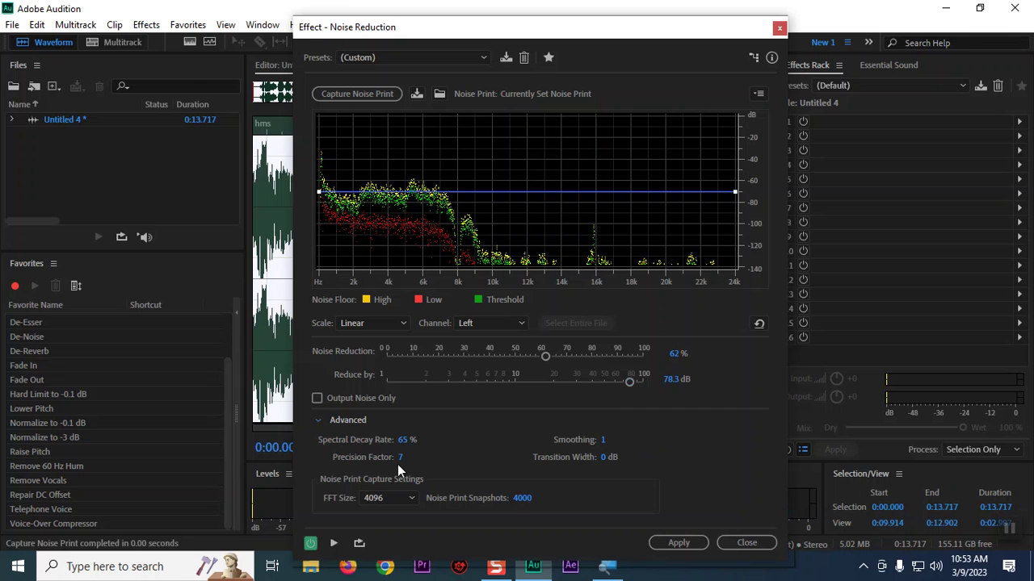
{"action": "left_click_drag", "start_coordinate": [408, 443], "coordinate": [303, 444]}
{"action": "left_click_drag", "start_coordinate": [406, 444], "coordinate": [495, 452]}
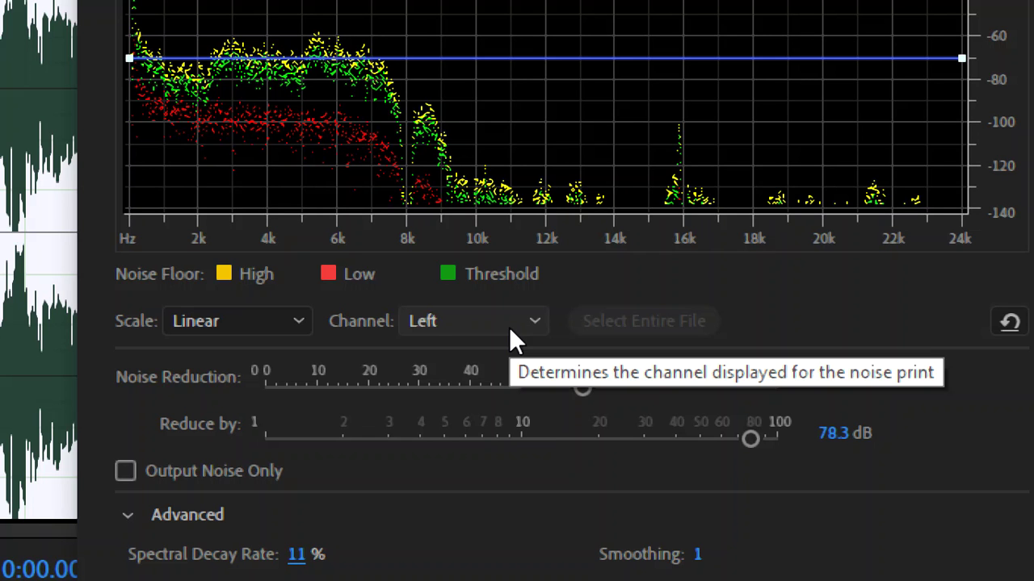
Enable Output Noise Only and play the recording to preview the noise that is removed.
{"action": "left_click", "coordinate": [136, 471]}
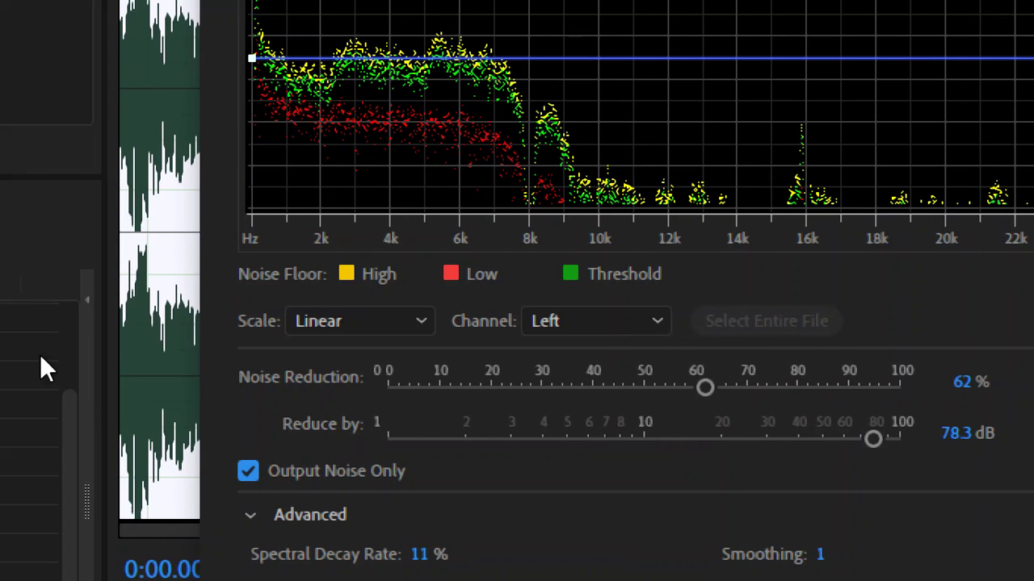
{"action": "left_click", "coordinate": [154, 329]}
{"action": "key", "text": "space"}
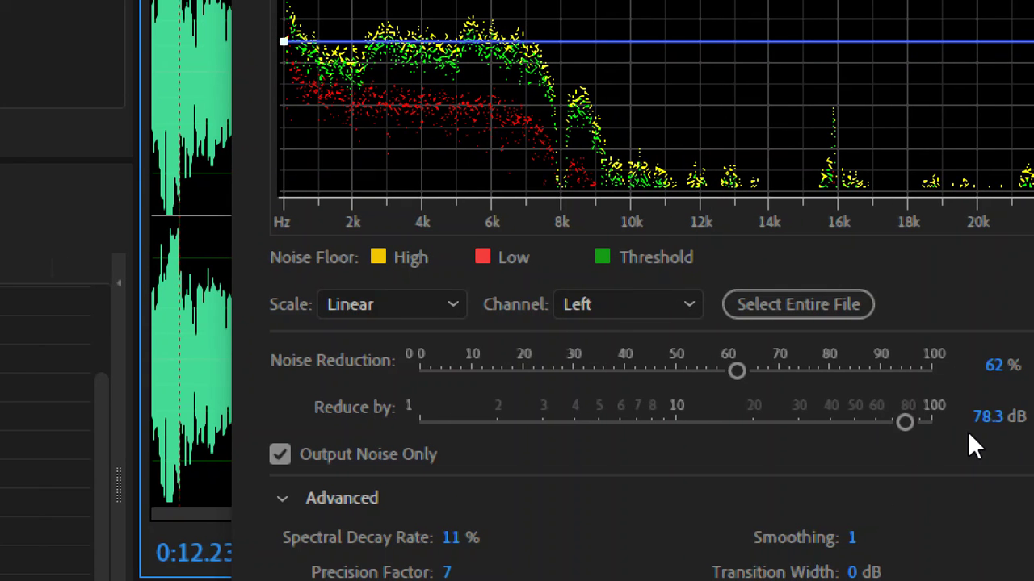
Set Reduce by to 100 dB and Noise Reduction to 58%, and apply the effect to the entire file.
{"action": "left_click_drag", "start_coordinate": [905, 423], "coordinate": [933, 422]}
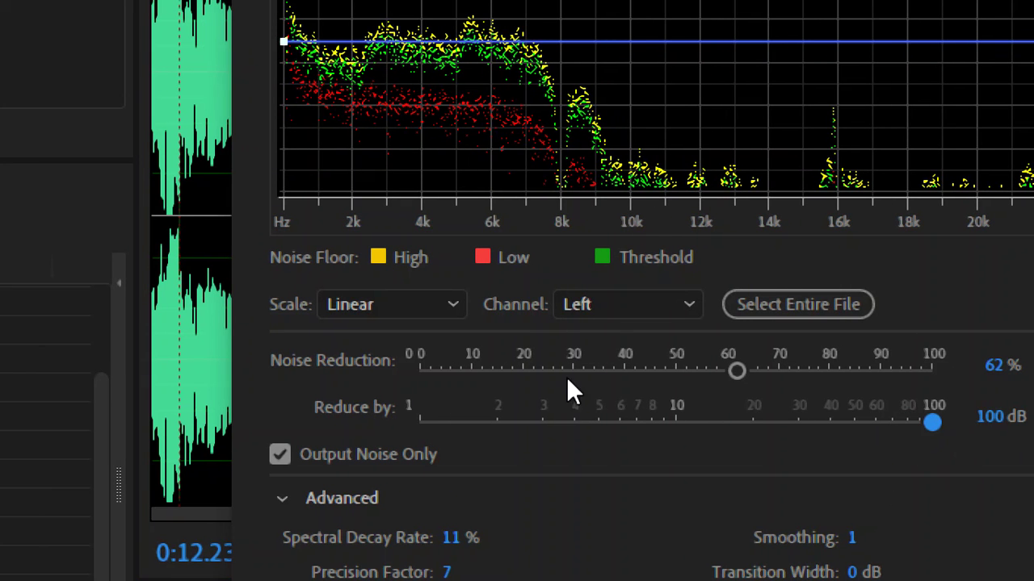
{"action": "mouse_move", "coordinate": [714, 373]}
{"action": "left_mouse_down"}
{"action": "mouse_move", "coordinate": [731, 373]}
{"action": "mouse_move", "coordinate": [699, 373]}
{"action": "mouse_move", "coordinate": [721, 371]}
{"action": "mouse_move", "coordinate": [713, 369]}
{"action": "left_mouse_up"}
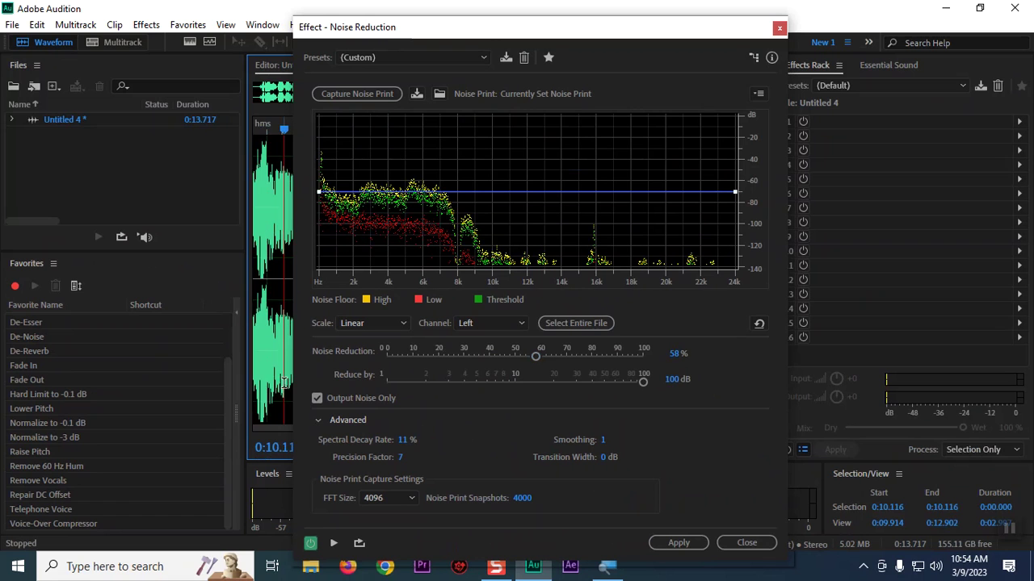
{"action": "left_click", "coordinate": [575, 323]}
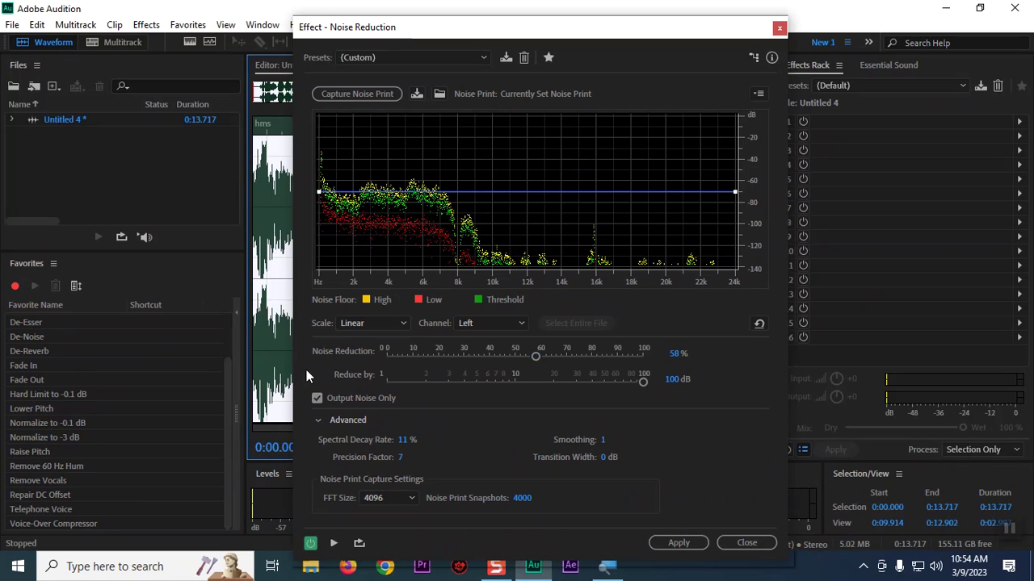
{"action": "left_click", "coordinate": [283, 359]}
{"action": "left_click", "coordinate": [678, 543]}
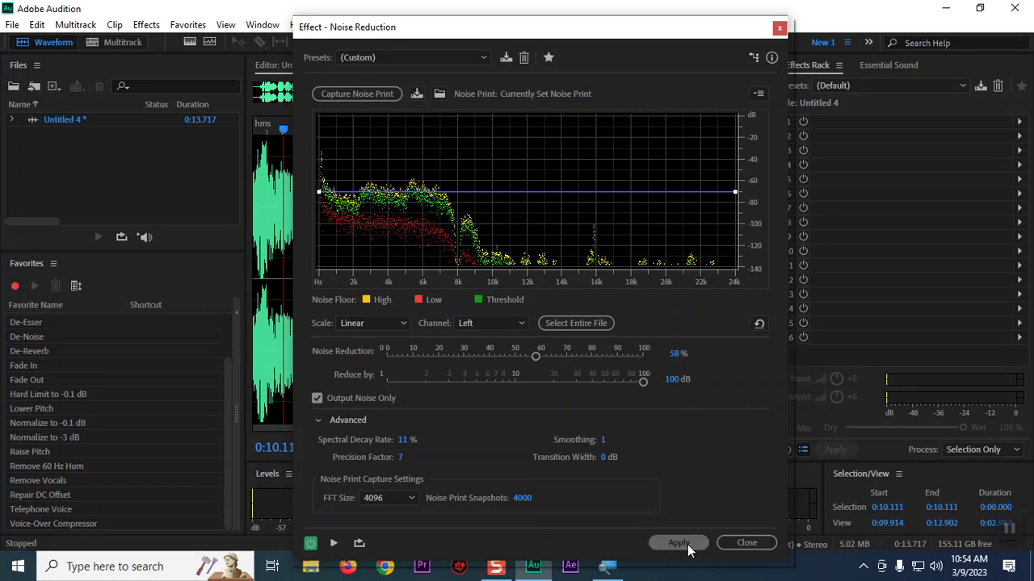
Examine the noise-only waveform and undo the applied Noise Reduction.
{"action": "scroll", "coordinate": [420, 291], "scroll_direction": "down", "scroll_amount": 3}
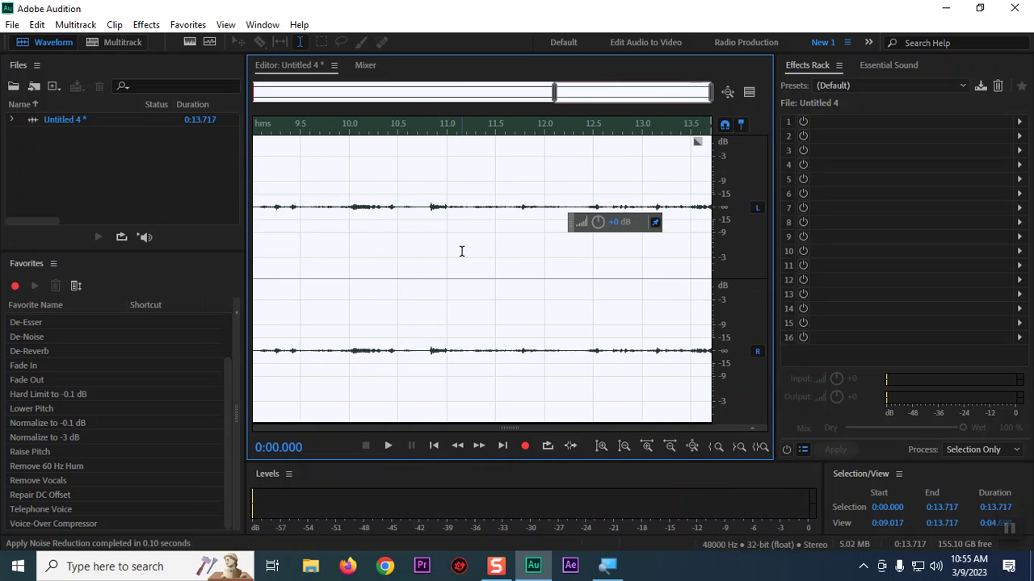
{"action": "left_click", "coordinate": [441, 295]}
{"action": "left_click_drag", "start_coordinate": [427, 363], "coordinate": [535, 328]}
{"action": "left_click_drag", "start_coordinate": [457, 210], "coordinate": [487, 211]}
{"action": "key", "text": "ctrl+z"}
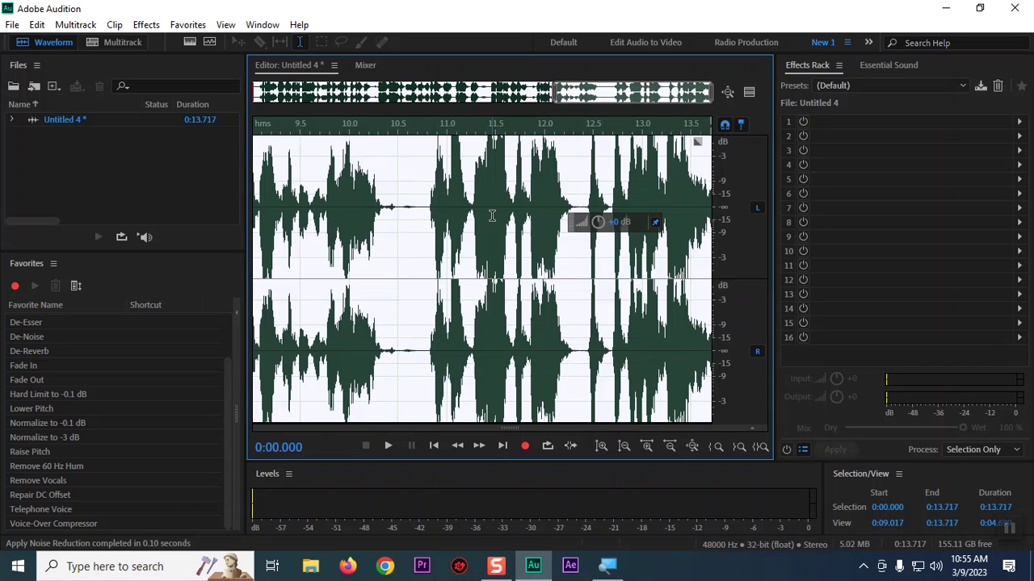
Select the quiet gap from about 10.359 to 10.700 seconds and capture it as the noise print.
{"action": "left_click", "coordinate": [385, 208]}
{"action": "left_click_drag", "start_coordinate": [386, 208], "coordinate": [417, 208]}
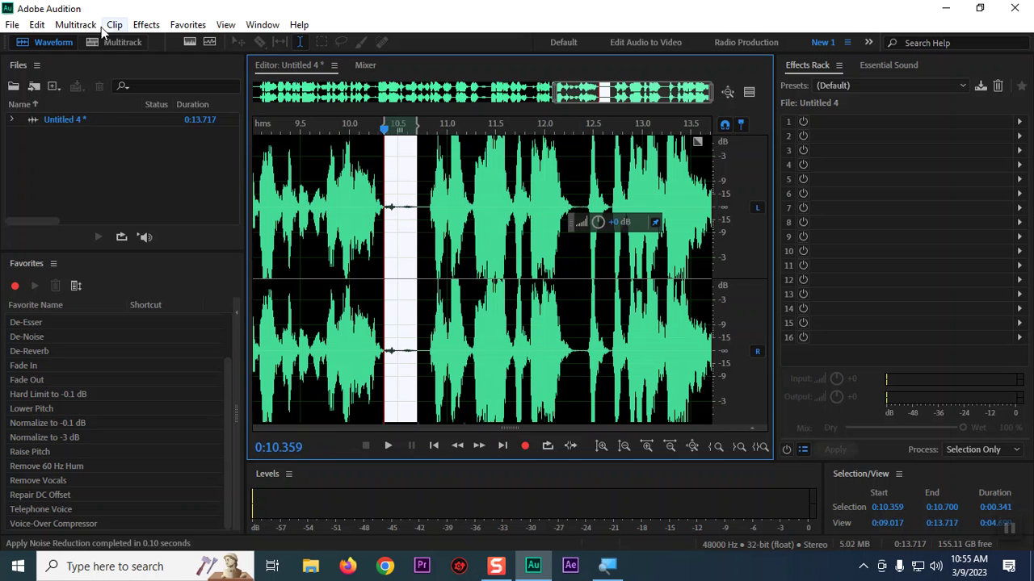
{"action": "left_click", "coordinate": [76, 24]}
{"action": "mouse_move", "coordinate": [89, 47]}
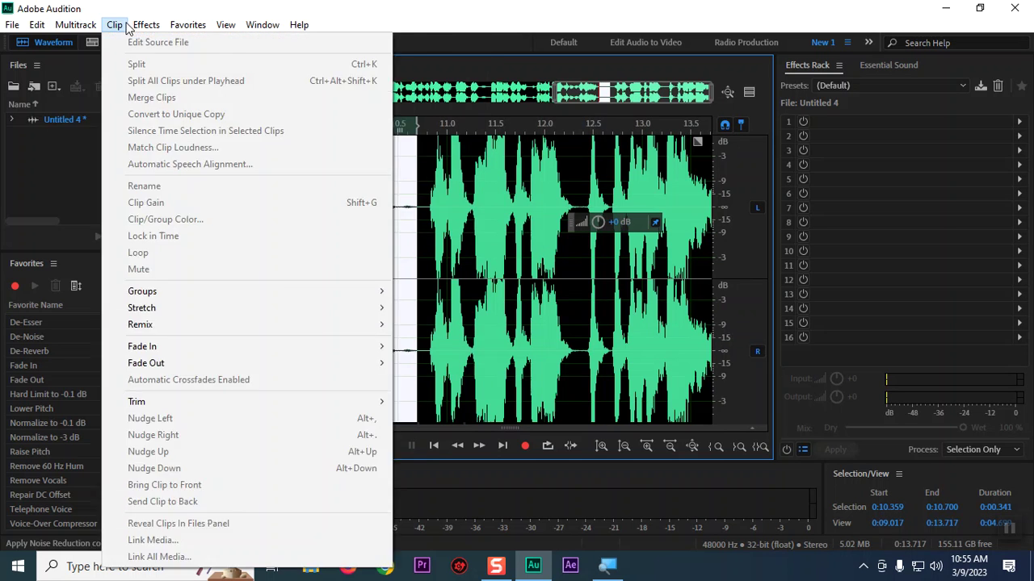
{"action": "mouse_move", "coordinate": [146, 24]}
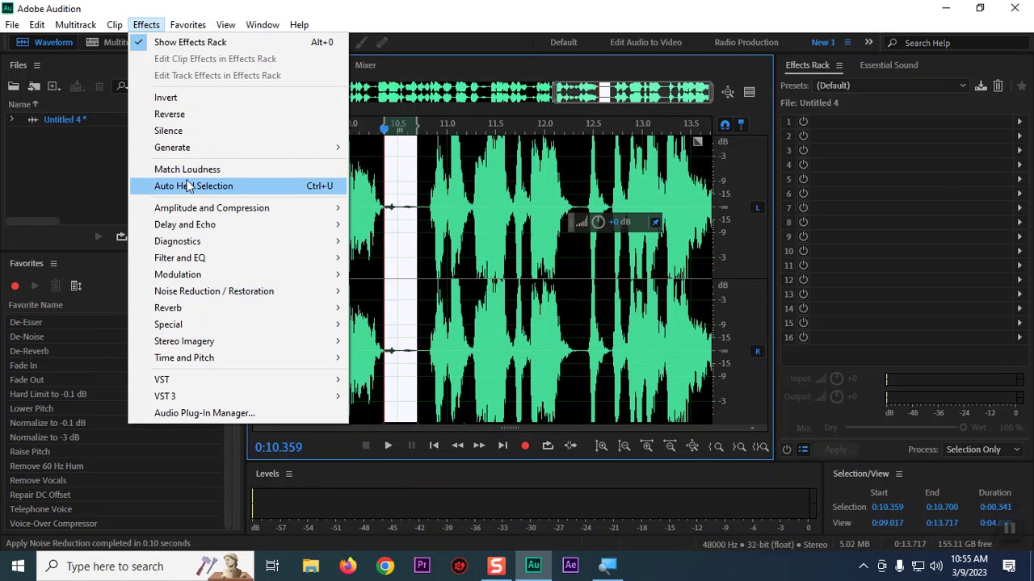
{"action": "mouse_move", "coordinate": [206, 308]}
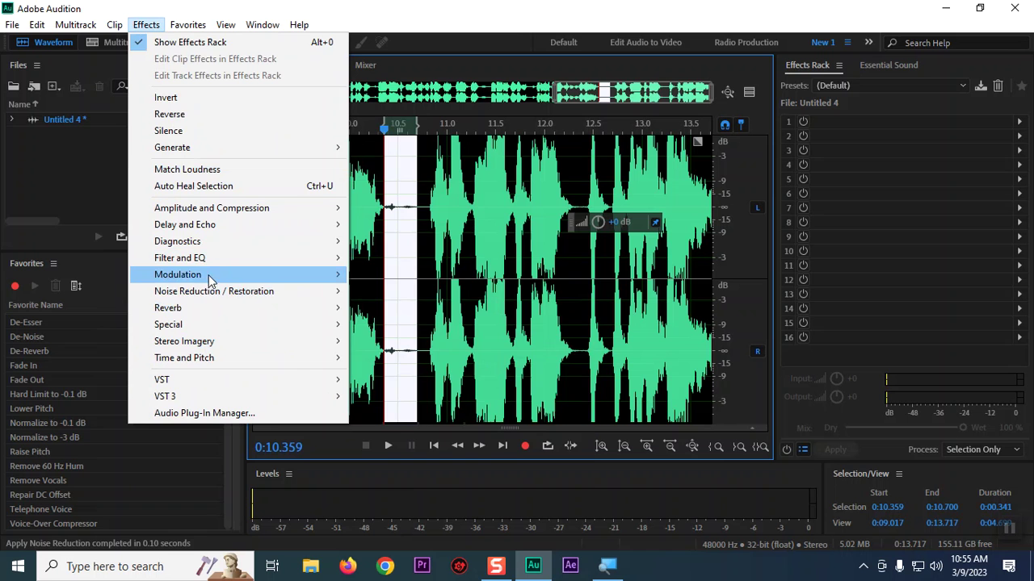
{"action": "mouse_move", "coordinate": [294, 292]}
{"action": "left_click", "coordinate": [508, 290]}
Apply Noise Reduction (process) to the entire recording with Noise Reduction at 51% and Reduce by at 35.6 dB.
{"action": "left_click", "coordinate": [375, 234]}
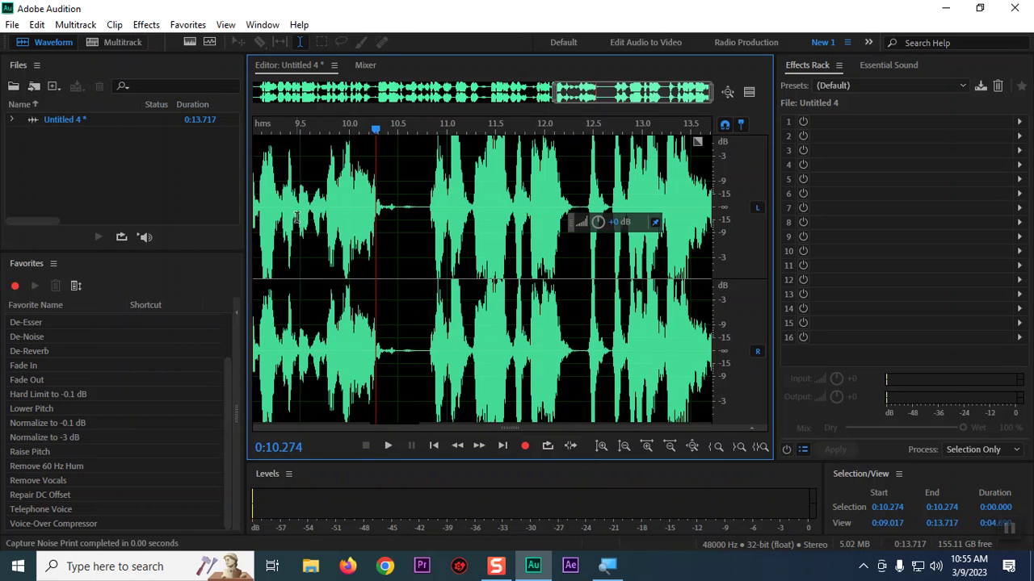
{"action": "key", "text": "ctrl+a"}
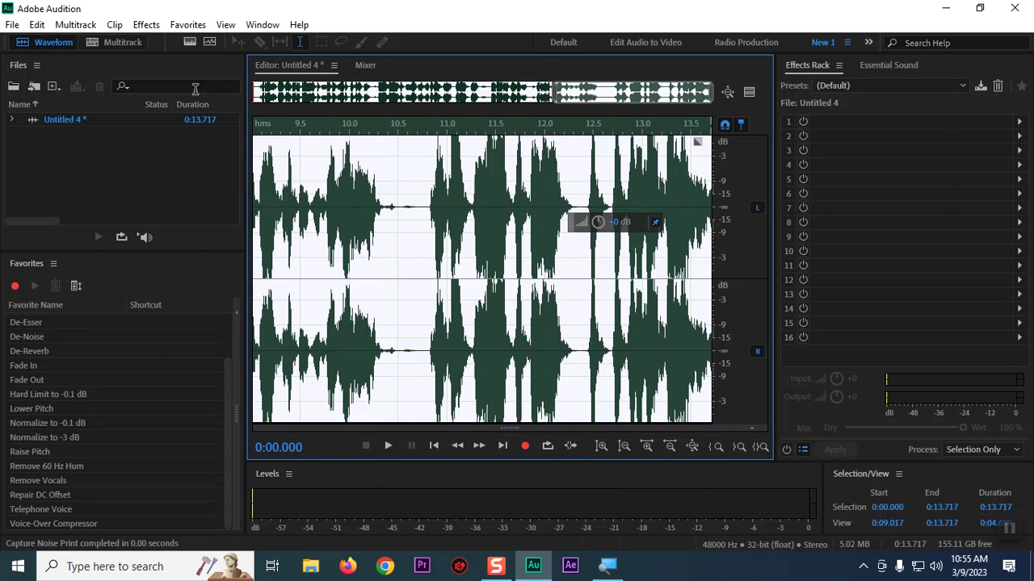
{"action": "left_click", "coordinate": [114, 25]}
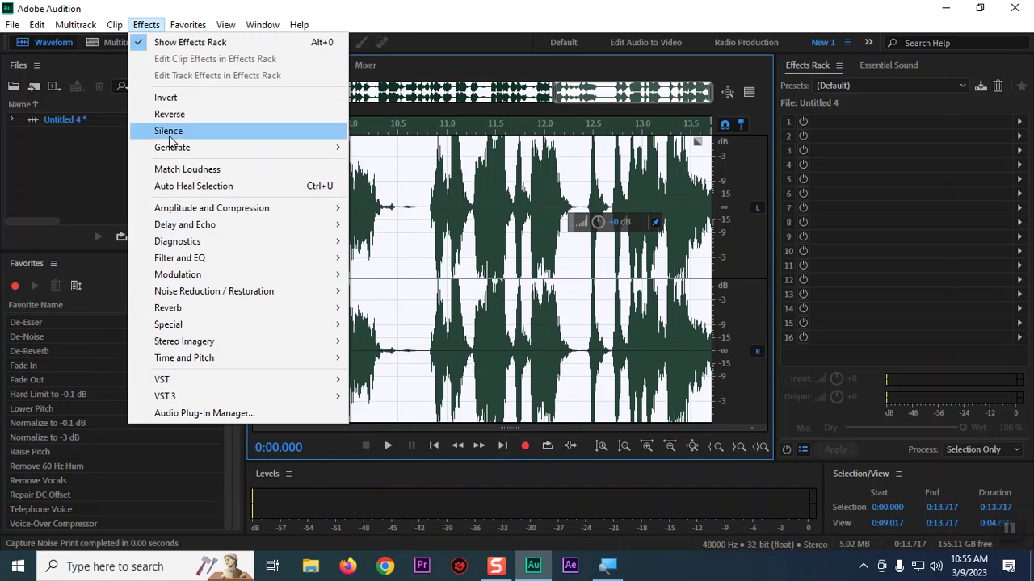
{"action": "mouse_move", "coordinate": [229, 295]}
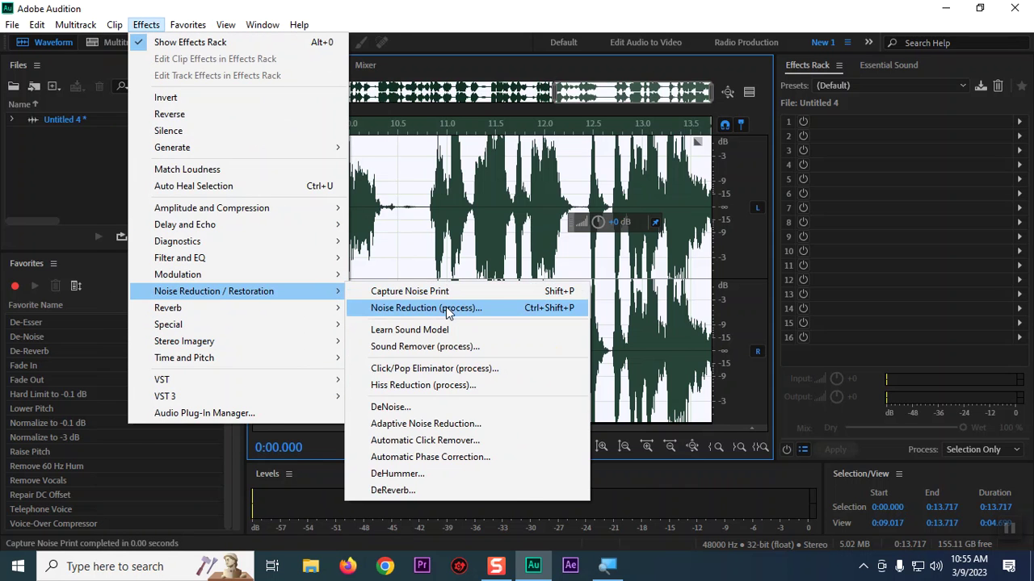
{"action": "left_click", "coordinate": [446, 308]}
{"action": "left_click_drag", "start_coordinate": [635, 380], "coordinate": [585, 383]}
{"action": "mouse_move", "coordinate": [536, 357]}
{"action": "left_mouse_down"}
{"action": "mouse_move", "coordinate": [503, 359]}
{"action": "mouse_move", "coordinate": [517, 362]}
{"action": "left_mouse_up"}
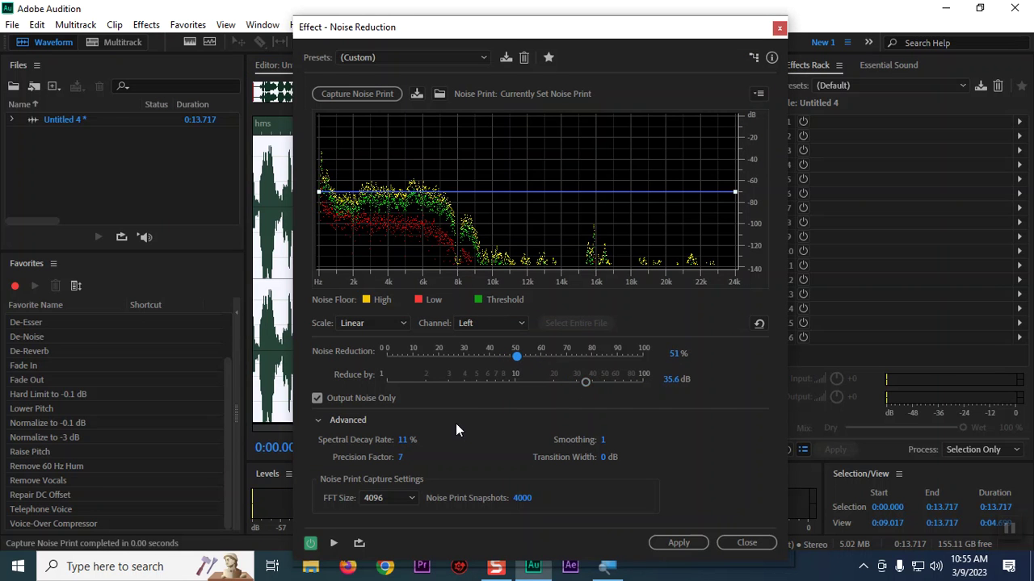
{"action": "left_click", "coordinate": [680, 541]}
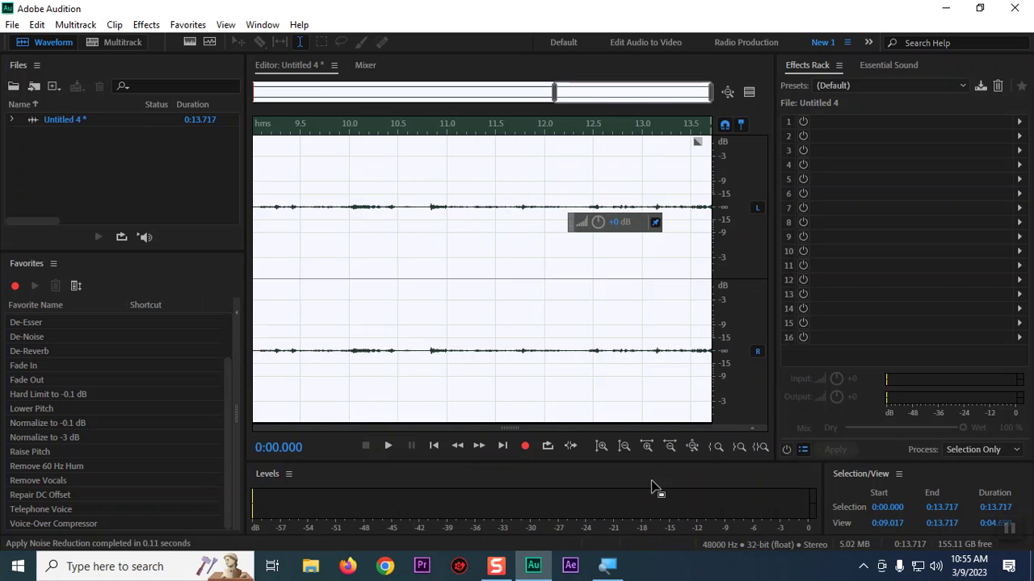
Try to amplify the entire noise-only result, and undo both the amplification and the Noise Reduction.
{"action": "left_click", "coordinate": [489, 323]}
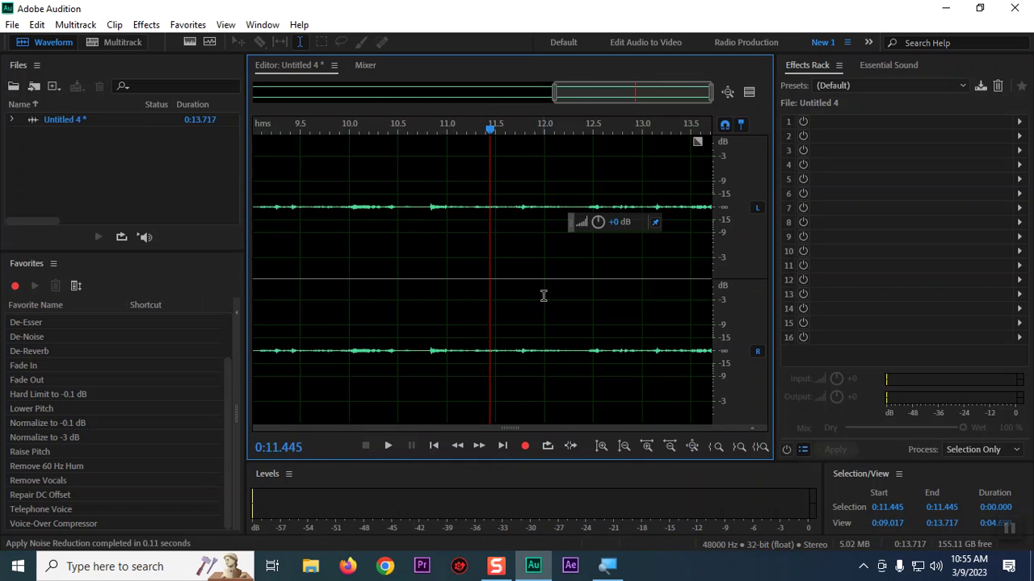
{"action": "scroll", "coordinate": [540, 296], "scroll_direction": "up", "scroll_amount": 5}
{"action": "scroll", "coordinate": [538, 292], "scroll_direction": "down", "scroll_amount": 10}
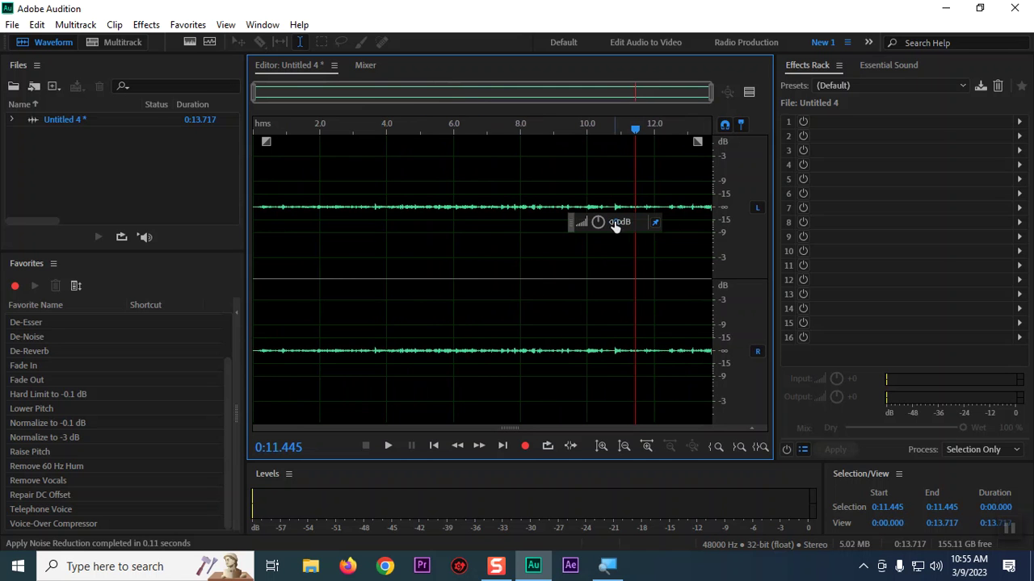
{"action": "left_click_drag", "start_coordinate": [598, 221], "coordinate": [708, 228]}
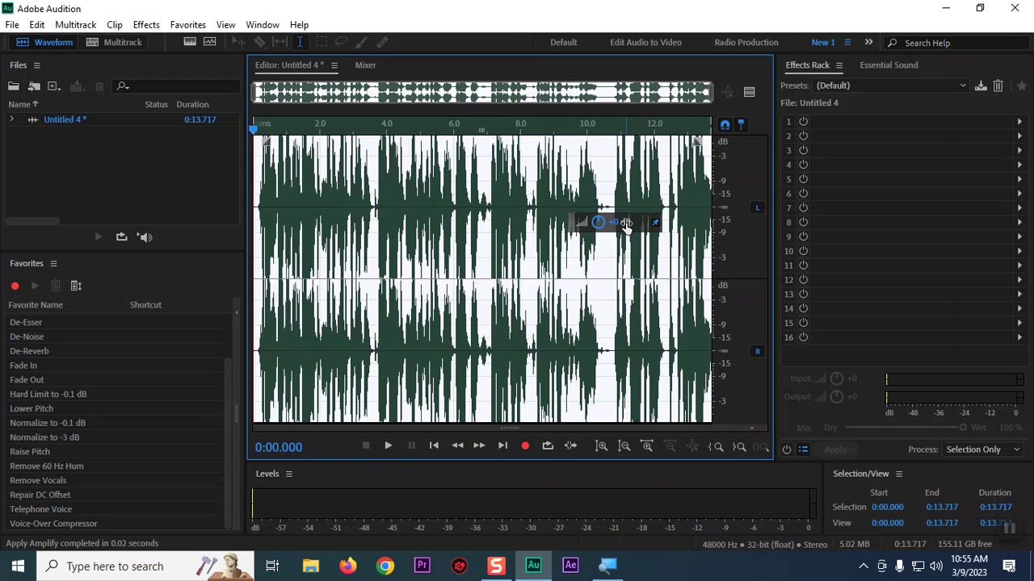
{"action": "left_click", "coordinate": [570, 234]}
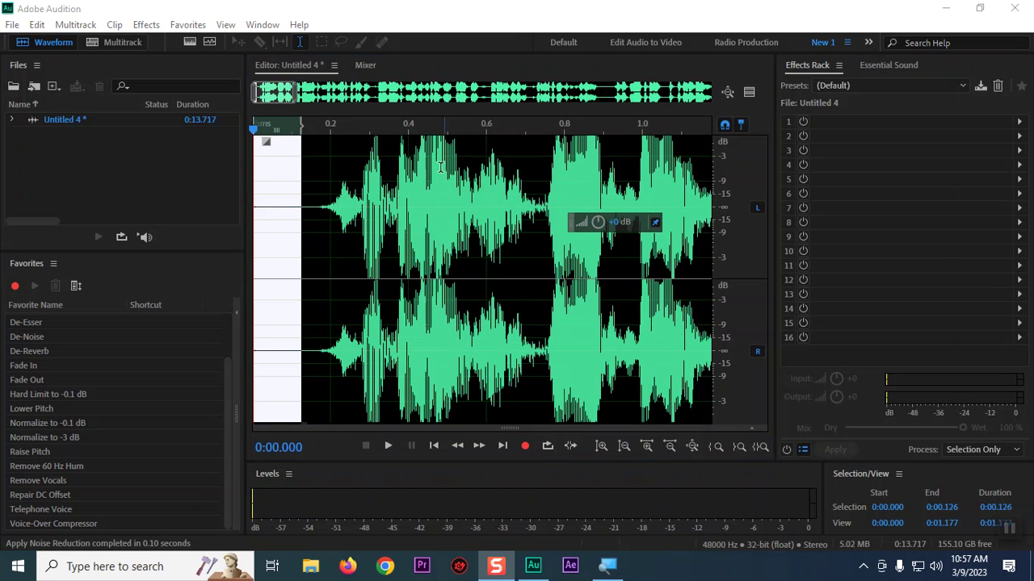
Select the quiet opening from 0 to about 0.151 seconds, examine its waveform up close, and return to the full recording with nothing selected.
{"action": "left_click", "coordinate": [396, 212]}
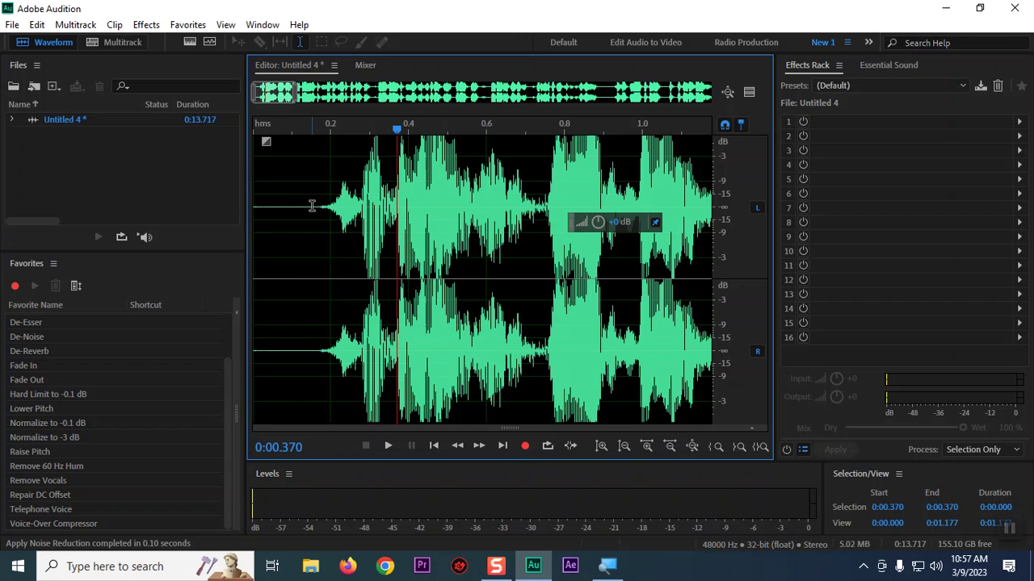
{"action": "left_click_drag", "start_coordinate": [312, 206], "coordinate": [252, 206]}
{"action": "left_click_drag", "start_coordinate": [290, 91], "coordinate": [240, 97]}
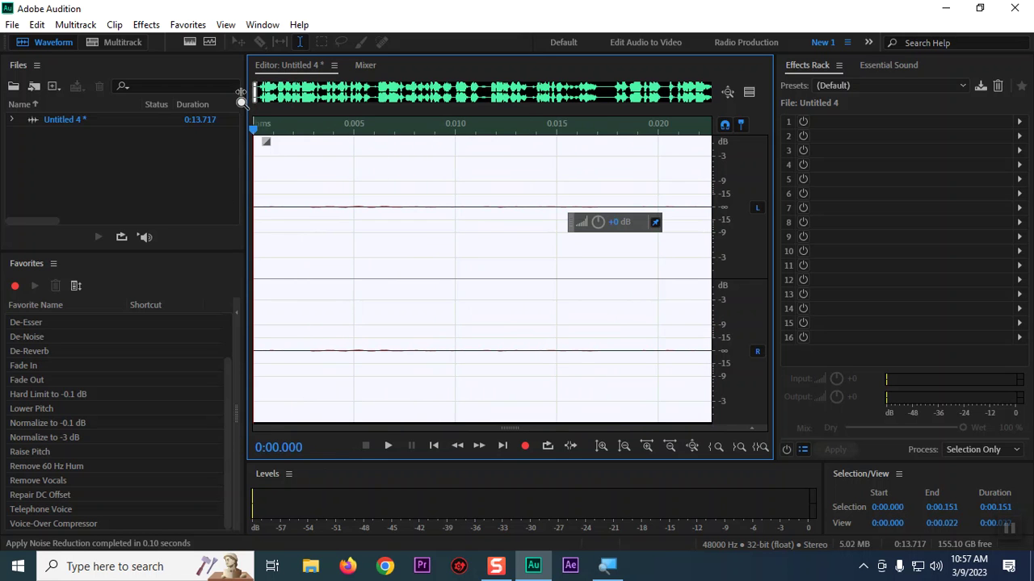
{"action": "left_click", "coordinate": [354, 228]}
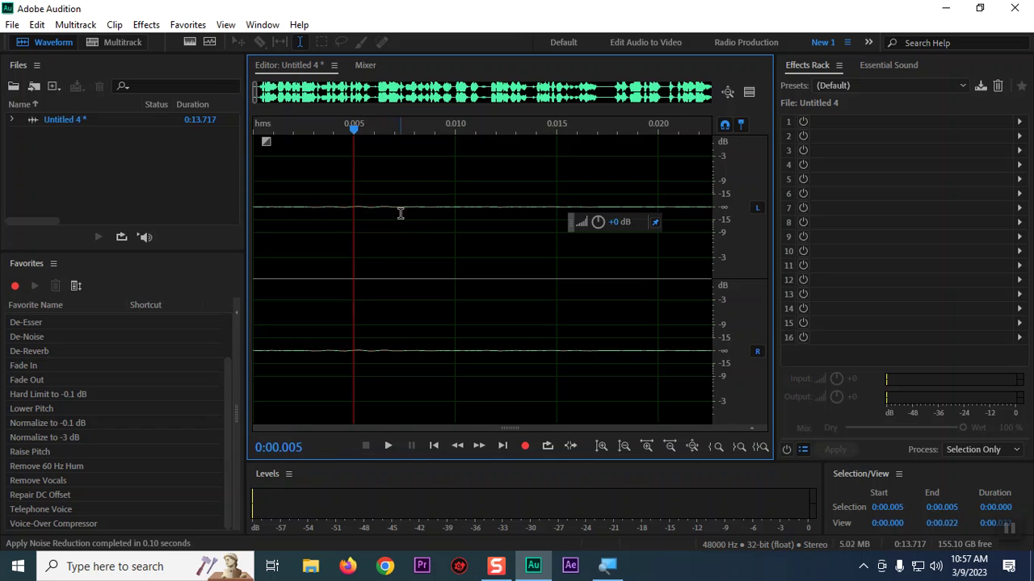
{"action": "key", "text": "ctrl+a"}
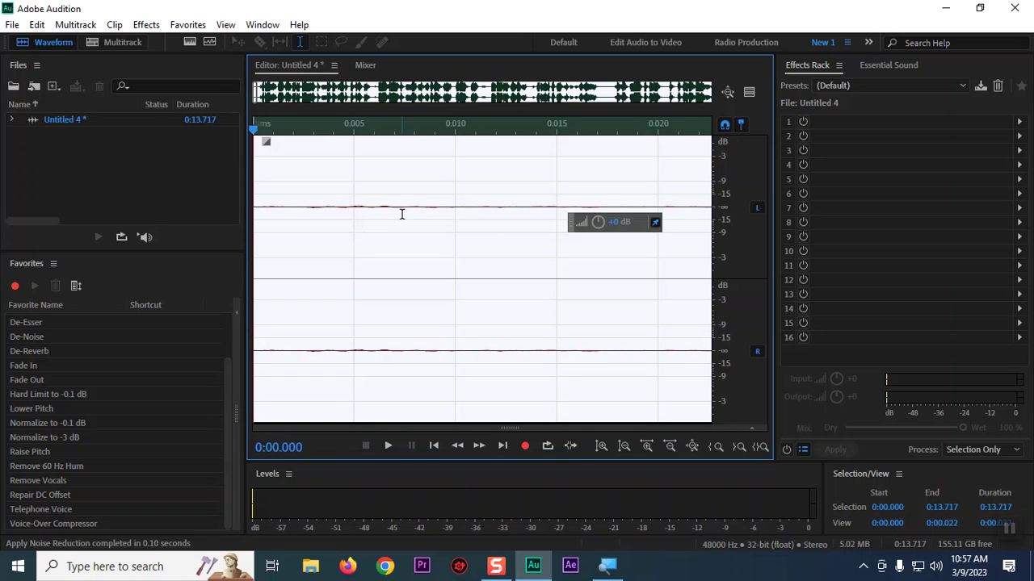
{"action": "left_click", "coordinate": [512, 245]}
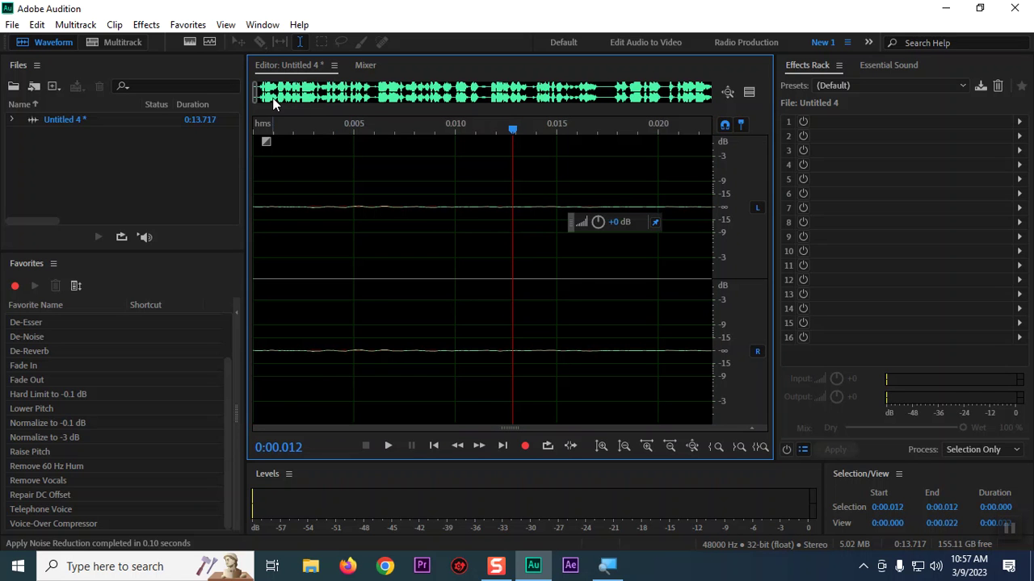
{"action": "left_click_drag", "start_coordinate": [257, 93], "coordinate": [711, 93]}
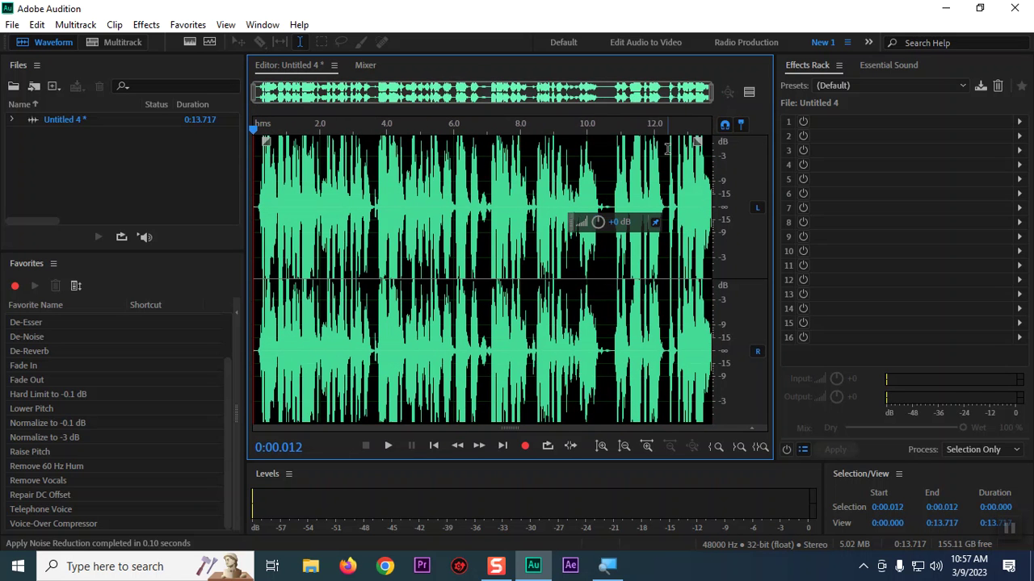